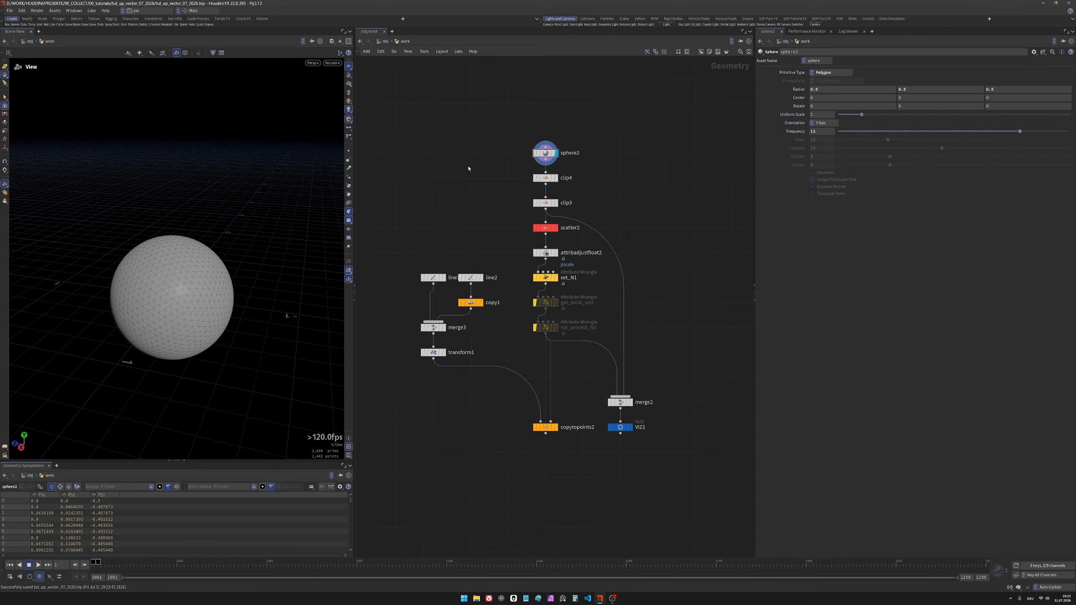
{"action": "scroll", "coordinate": [469, 168], "scroll_direction": "up", "scroll_amount": 1}
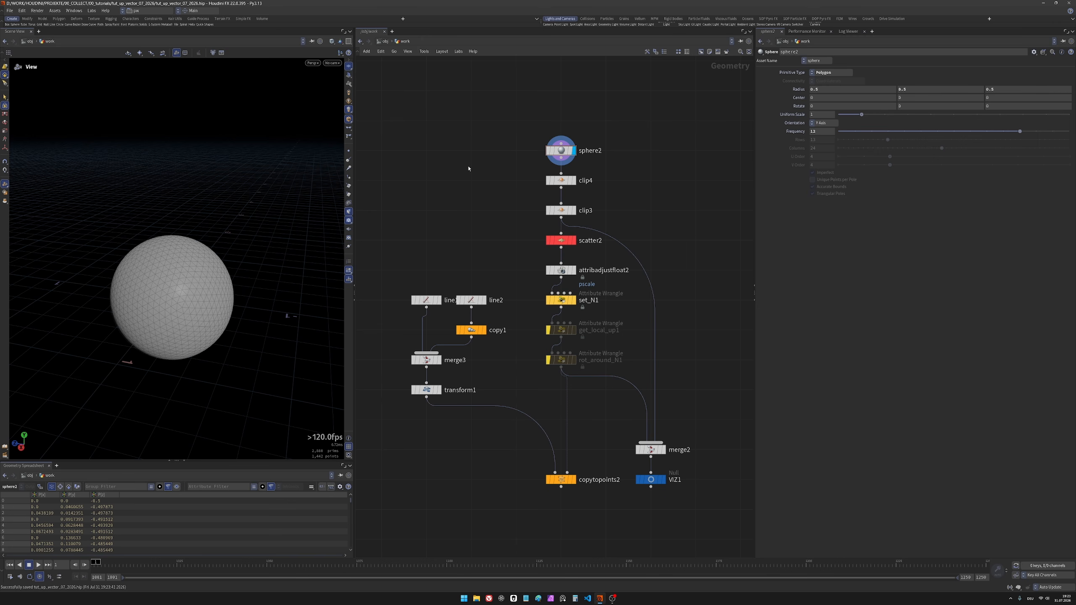
{"action": "scroll", "coordinate": [469, 169], "scroll_direction": "down", "scroll_amount": 1}
{"action": "middle_click_drag", "start_coordinate": [468, 168], "coordinate": [478, 163]}
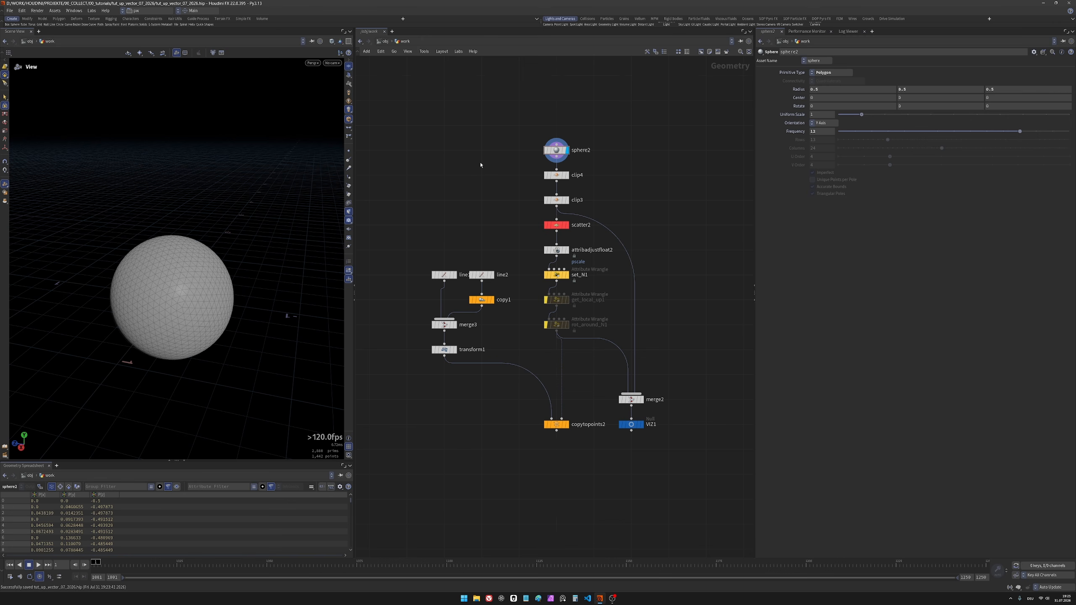
{"action": "middle_click_drag", "start_coordinate": [507, 121], "coordinate": [491, 125]}
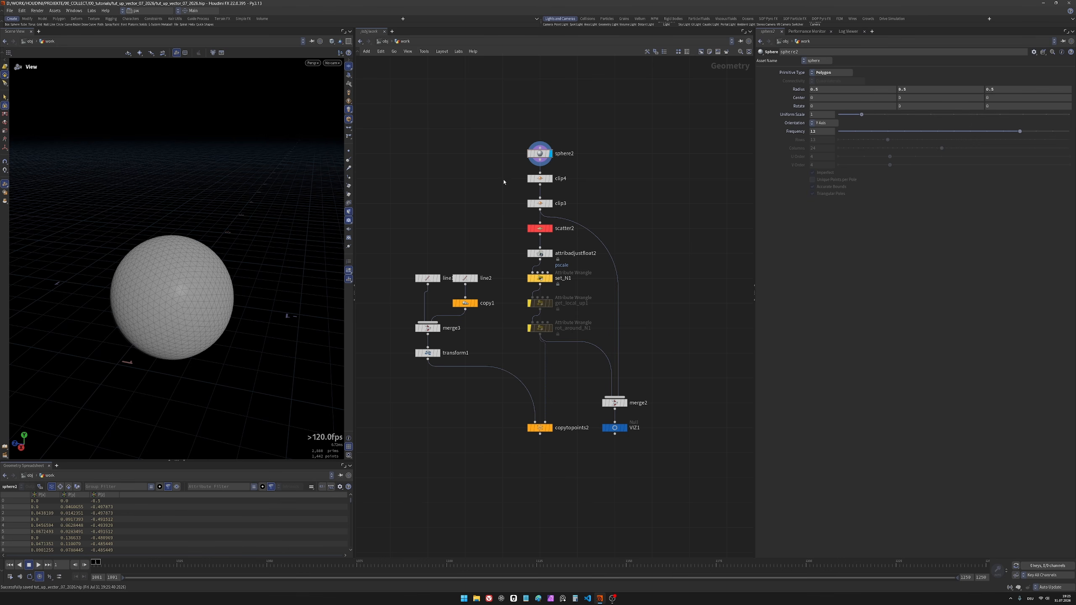
Step: Display the clip4, clip3 and scatter2 nodes one after another to examine how the sphere is trimmed and scattered with points
{"action": "key", "text": "r"}
{"action": "key", "text": "r"}
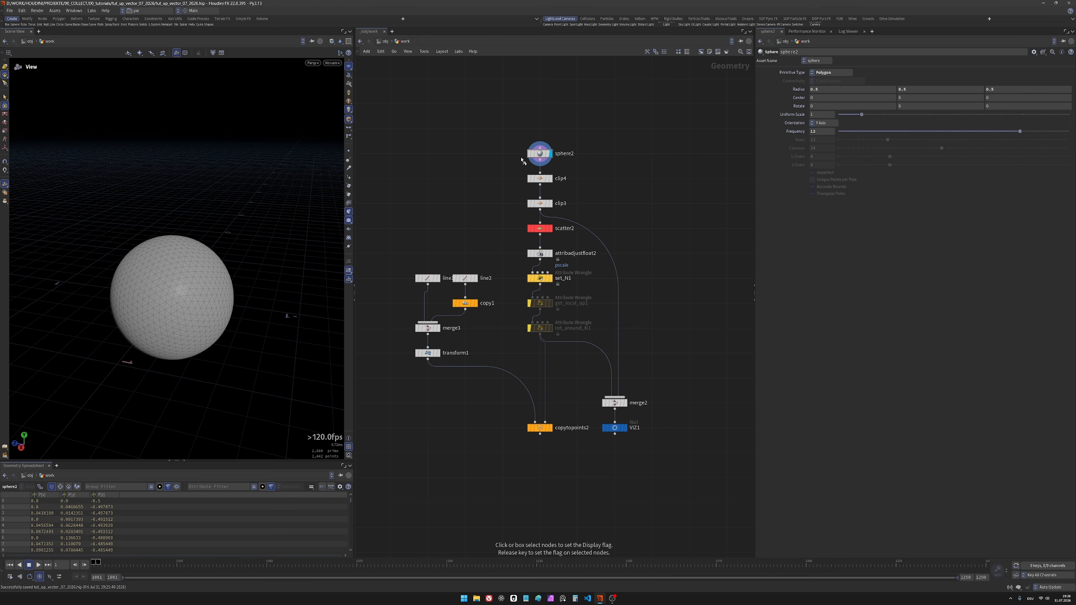
{"action": "left_click", "coordinate": [536, 181]}
{"action": "key", "text": "r"}
{"action": "left_click", "coordinate": [540, 204]}
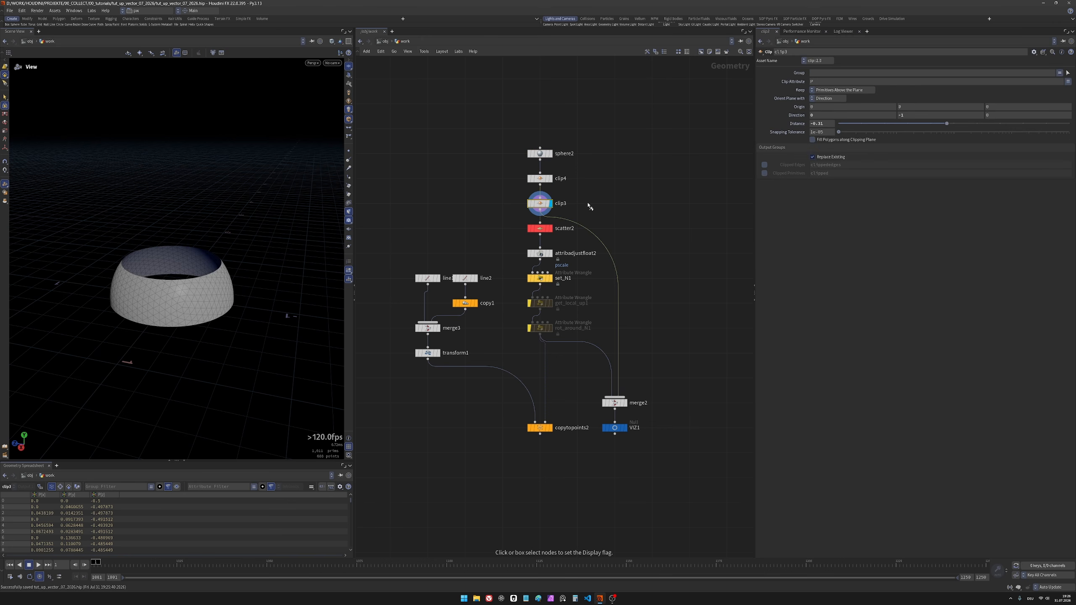
{"action": "left_click", "coordinate": [540, 229]}
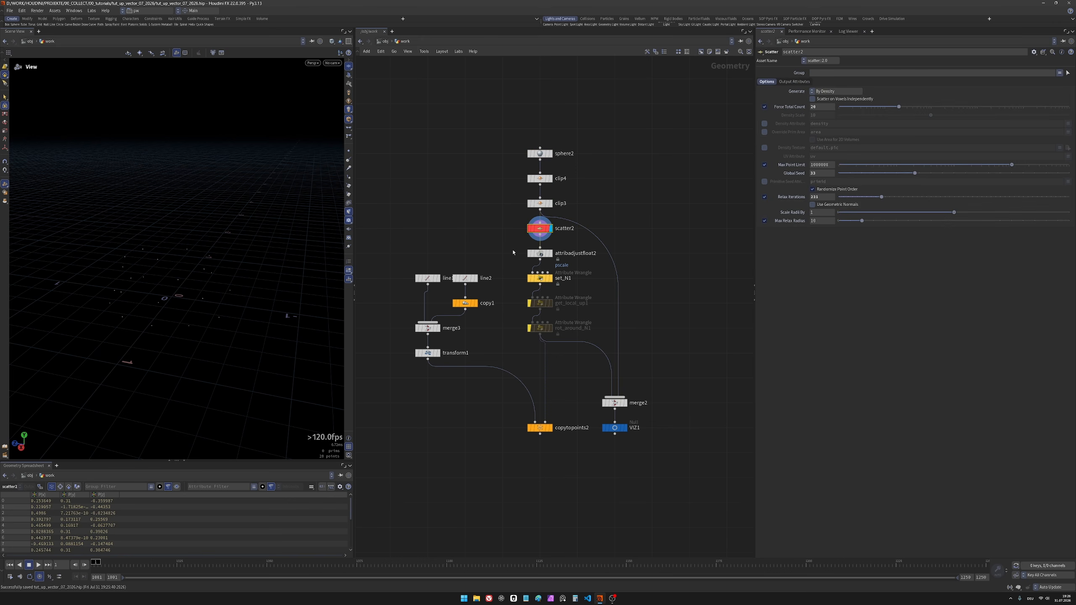
Step: Display attribadjustfloat2 and set_N1 in turn to examine the pscale value and the normal expression on the scattered points
{"action": "key", "text": "r"}
{"action": "left_click", "coordinate": [539, 253]}
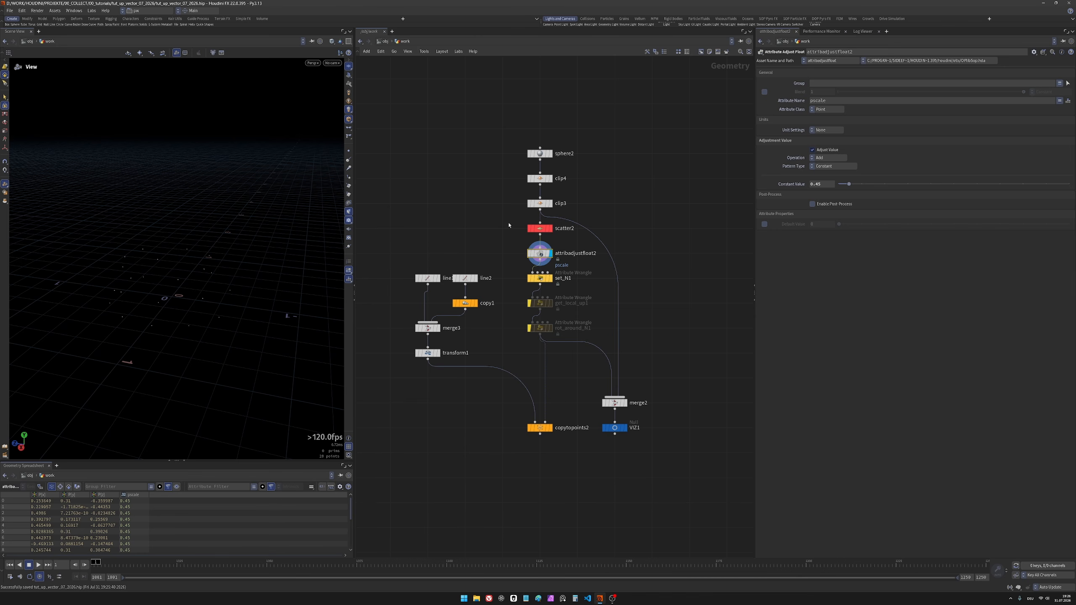
{"action": "middle_click_drag", "start_coordinate": [516, 251], "coordinate": [503, 196]}
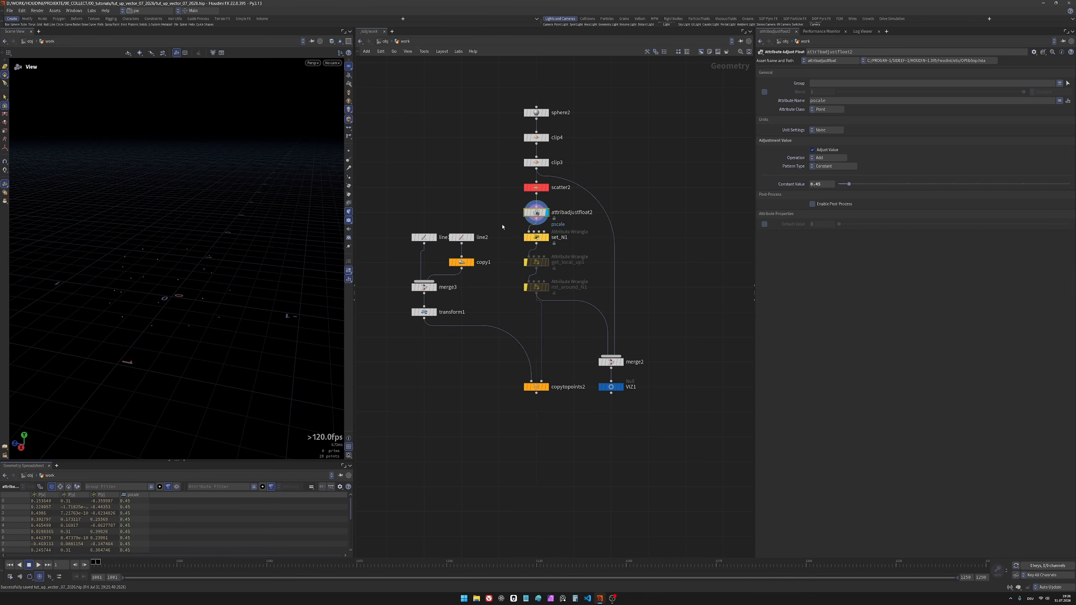
{"action": "key", "text": "r"}
{"action": "left_click", "coordinate": [530, 242]}
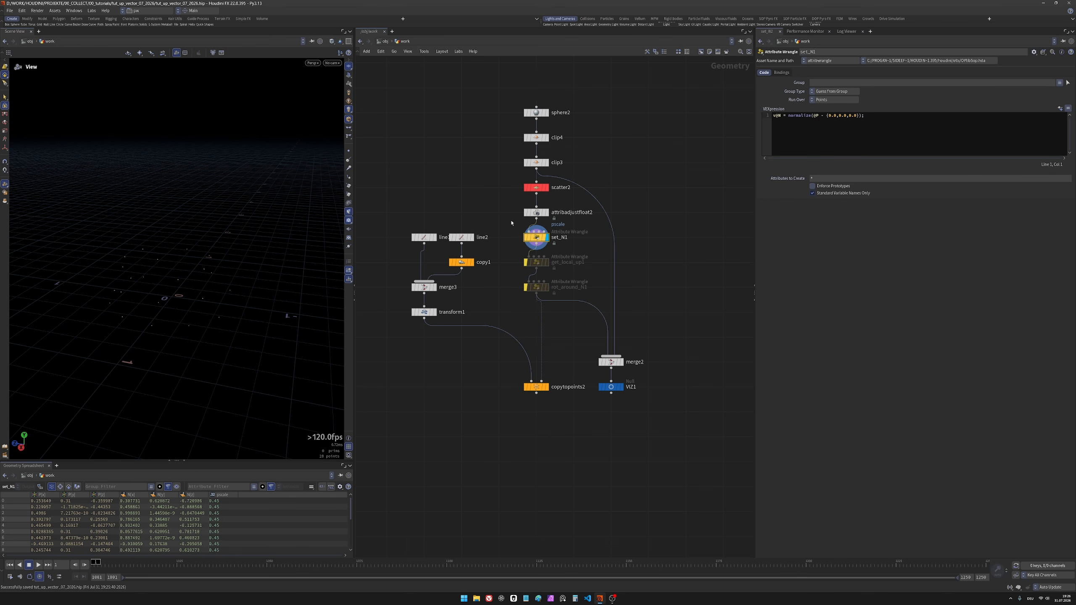
{"action": "scroll", "coordinate": [511, 222], "scroll_direction": "up", "scroll_amount": 1}
{"action": "mouse_move", "coordinate": [504, 221]}
{"action": "middle_mouse_down"}
{"action": "mouse_move", "coordinate": [531, 205]}
{"action": "mouse_move", "coordinate": [523, 226]}
{"action": "middle_mouse_up"}
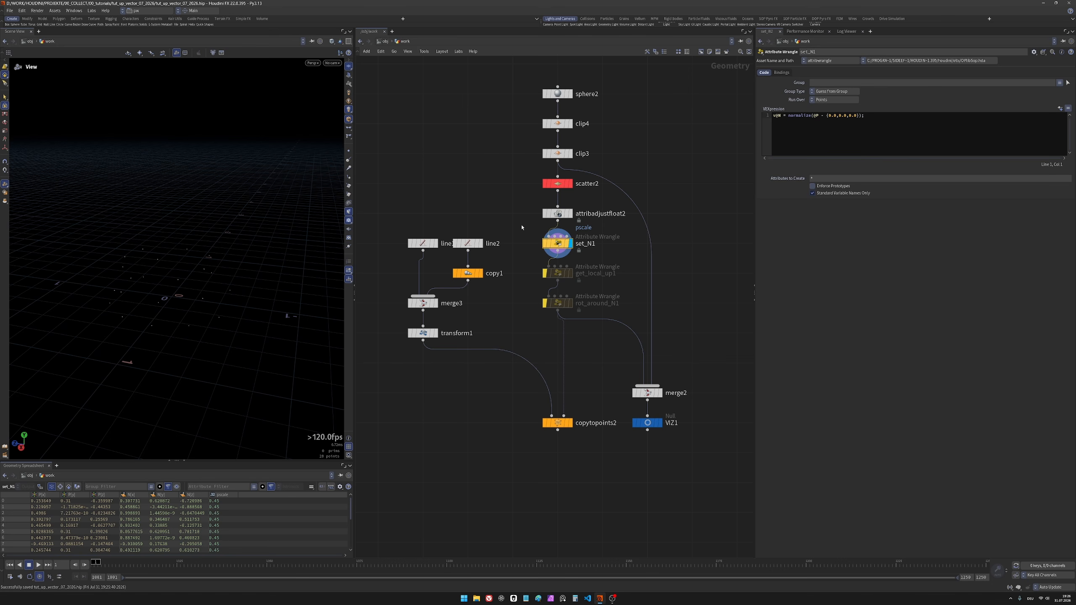
{"action": "scroll", "coordinate": [522, 228], "scroll_direction": "down", "scroll_amount": 1}
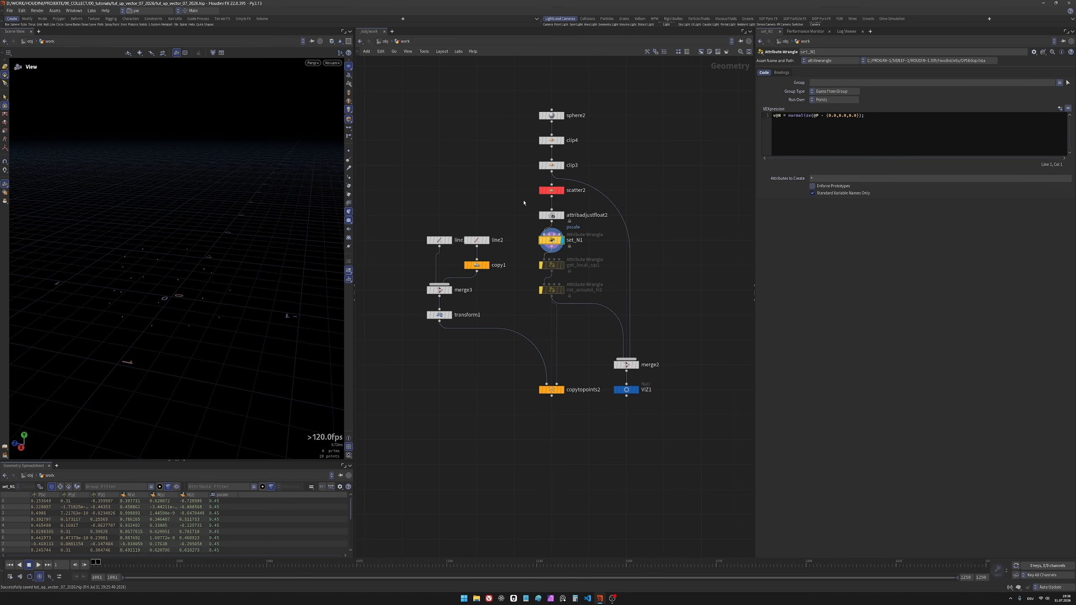
{"action": "scroll", "coordinate": [512, 219], "scroll_direction": "up", "scroll_amount": 1}
{"action": "scroll", "coordinate": [520, 235], "scroll_direction": "down", "scroll_amount": 1}
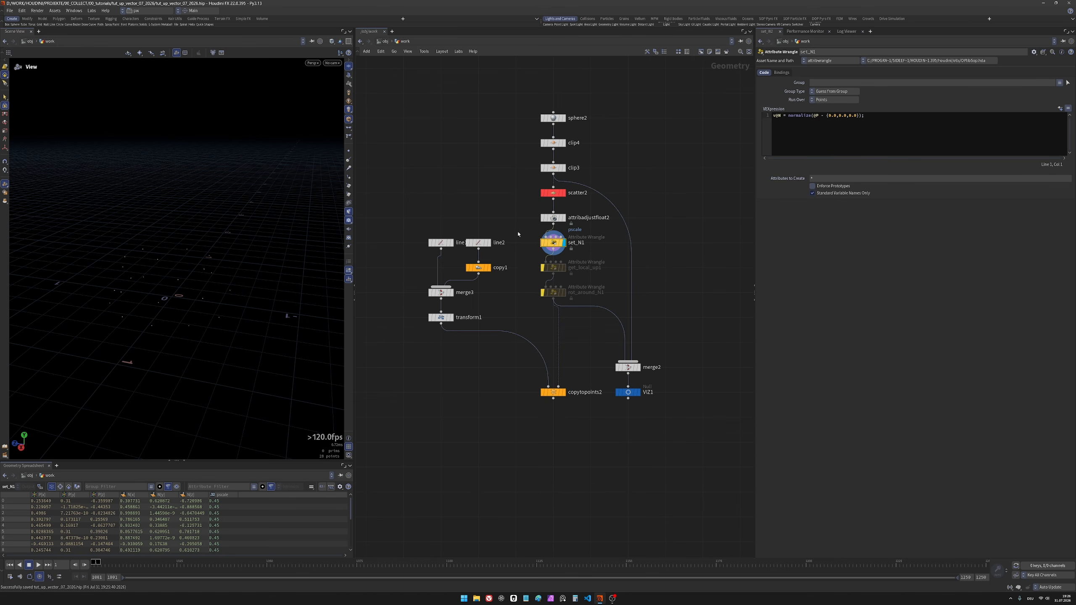
Step: Save the scene and show the point normals of set_N1 in the viewport
{"action": "key", "text": "ctrl+s"}
{"action": "scroll", "coordinate": [527, 239], "scroll_direction": "up", "scroll_amount": 1}
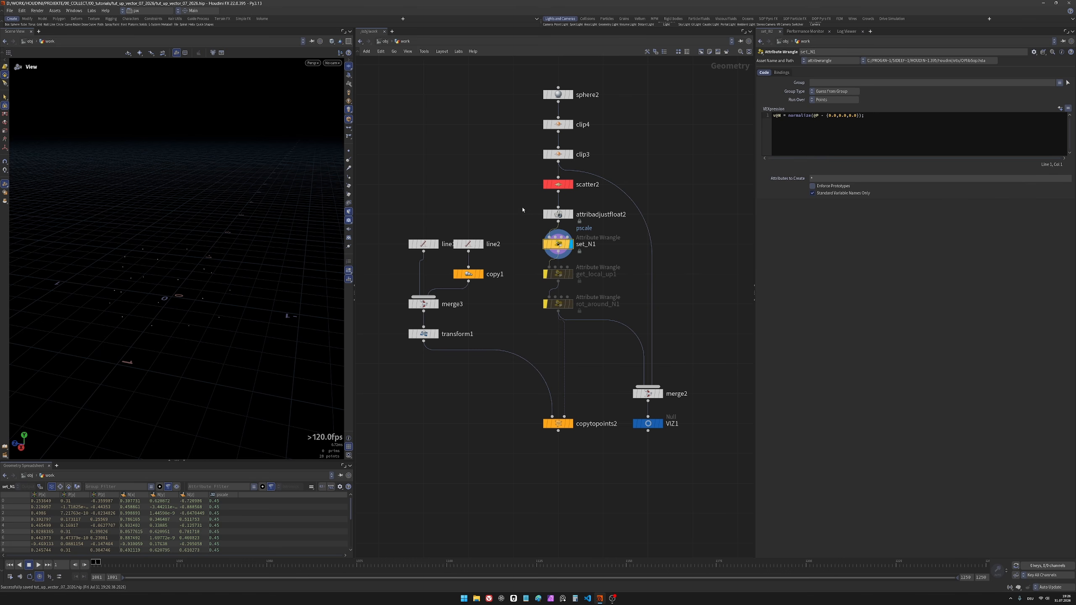
{"action": "left_click", "coordinate": [349, 161]}
{"action": "mouse_move", "coordinate": [201, 298]}
{"action": "left_mouse_down"}
{"action": "mouse_move", "coordinate": [223, 293]}
{"action": "mouse_move", "coordinate": [173, 322]}
{"action": "mouse_move", "coordinate": [222, 303]}
{"action": "mouse_move", "coordinate": [226, 272]}
{"action": "mouse_move", "coordinate": [173, 306]}
{"action": "mouse_move", "coordinate": [211, 282]}
{"action": "mouse_move", "coordinate": [200, 286]}
{"action": "mouse_move", "coordinate": [209, 252]}
{"action": "mouse_move", "coordinate": [149, 294]}
{"action": "mouse_move", "coordinate": [195, 286]}
{"action": "left_mouse_up"}
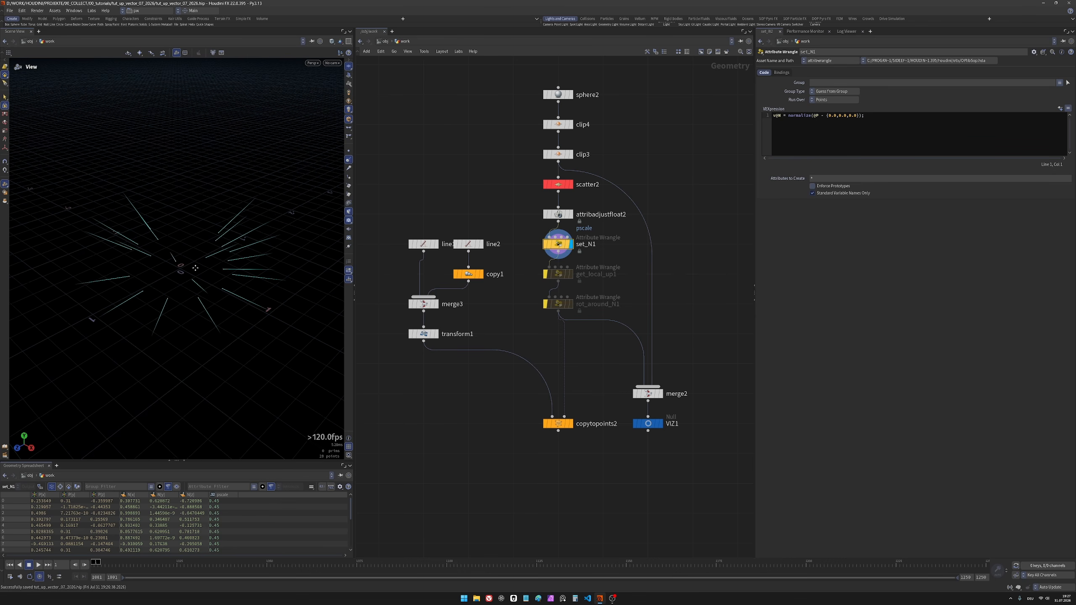
{"action": "key", "text": "ctrl+s"}
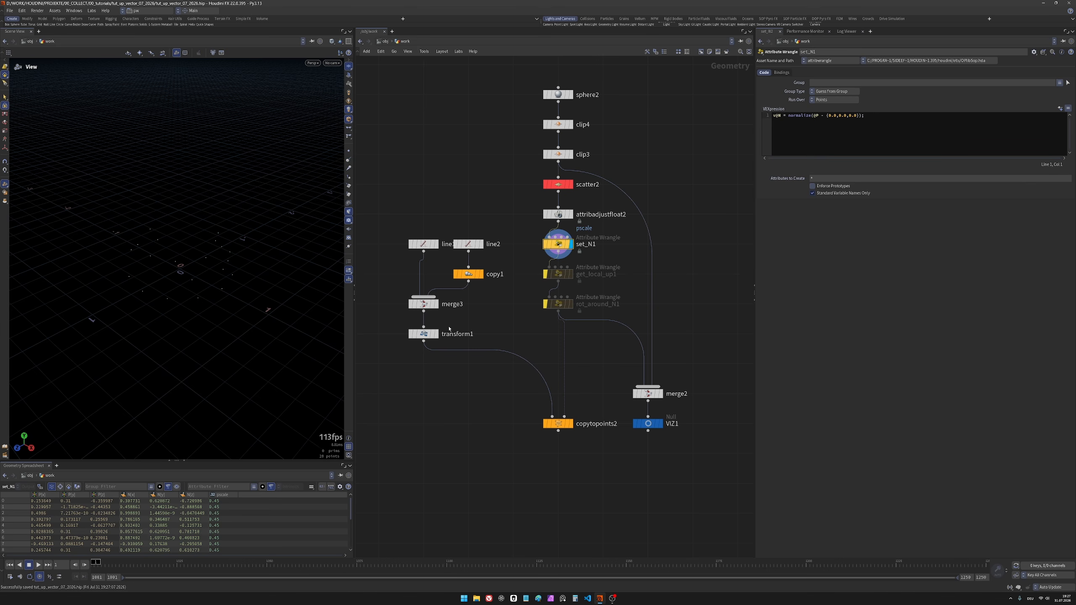
Step: Display transform1 and examine the orientation of its line geometry along the Z axis from several angles
{"action": "left_click", "coordinate": [436, 334]}
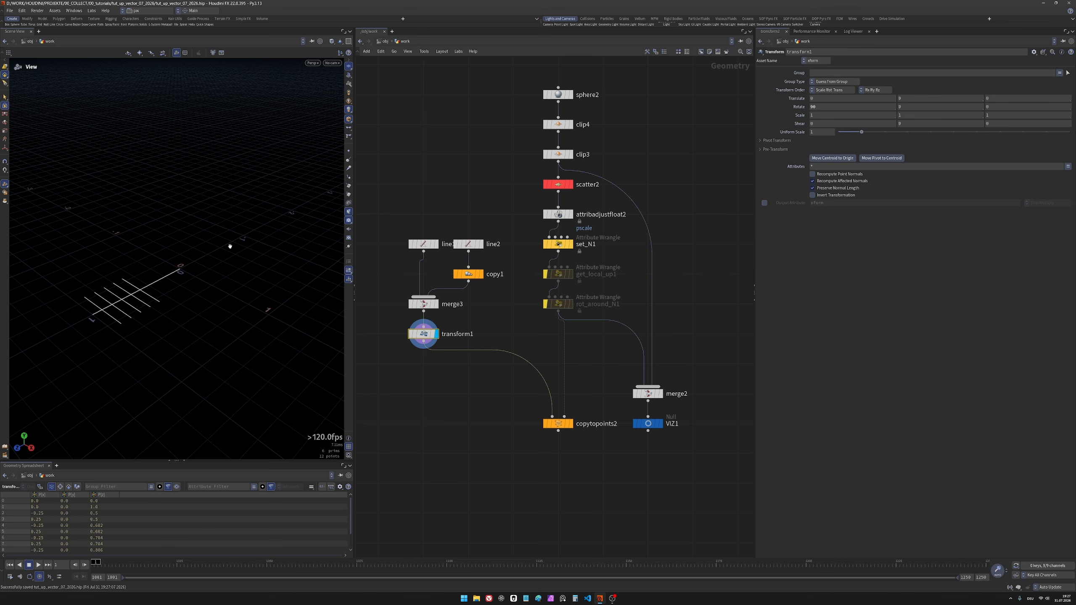
{"action": "left_click_drag", "start_coordinate": [175, 287], "coordinate": [140, 294]}
{"action": "right_click_drag", "start_coordinate": [149, 291], "coordinate": [152, 281]}
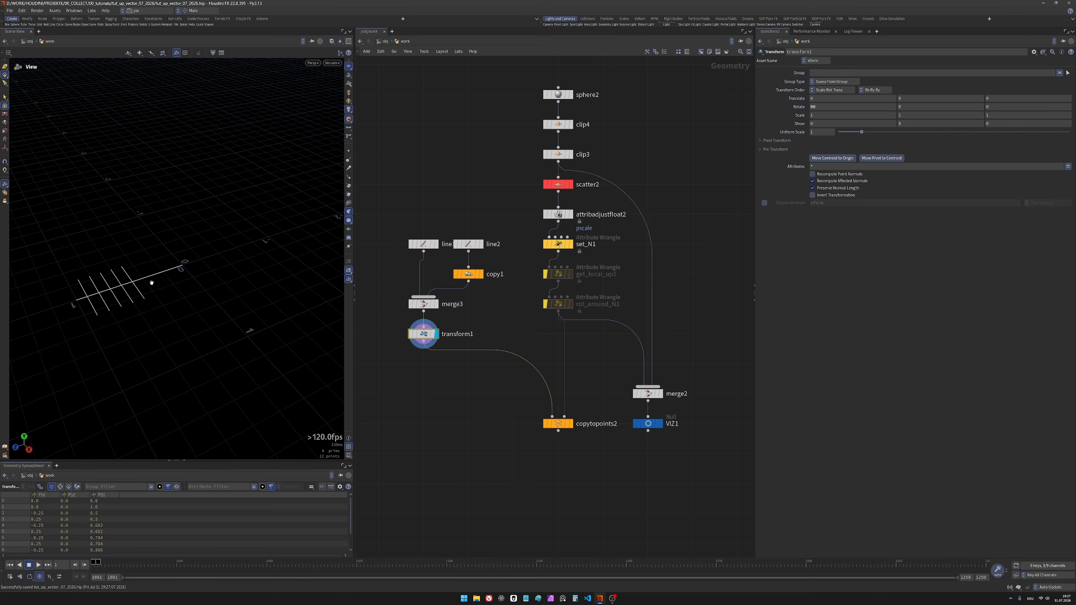
{"action": "mouse_move", "coordinate": [122, 276]}
{"action": "middle_mouse_down"}
{"action": "mouse_move", "coordinate": [76, 273]}
{"action": "mouse_move", "coordinate": [125, 275]}
{"action": "middle_mouse_up"}
{"action": "left_click_drag", "start_coordinate": [143, 274], "coordinate": [146, 270]}
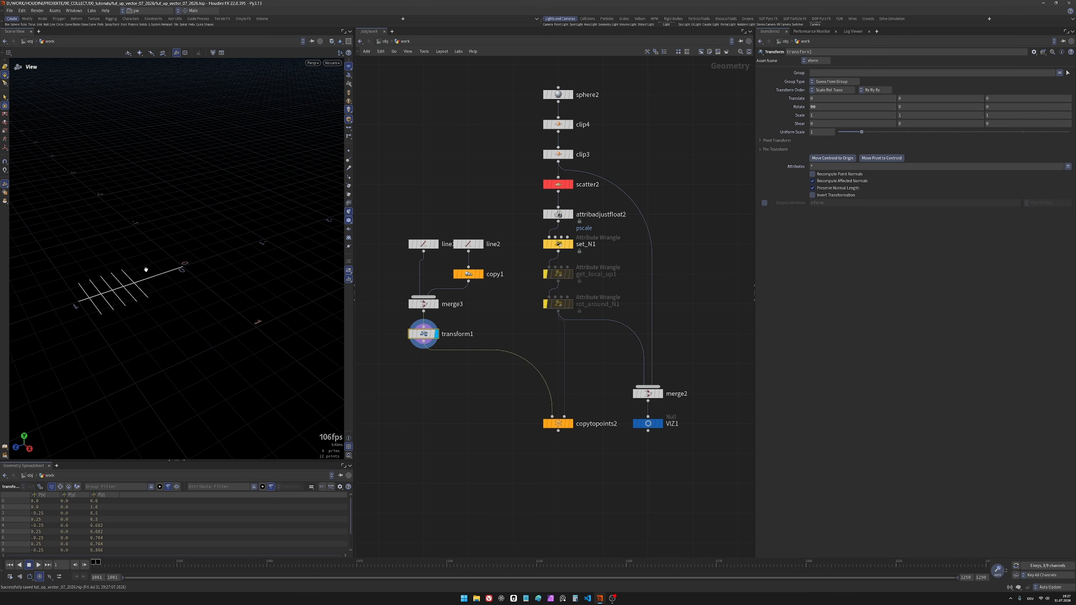
{"action": "left_click_drag", "start_coordinate": [146, 270], "coordinate": [112, 295]}
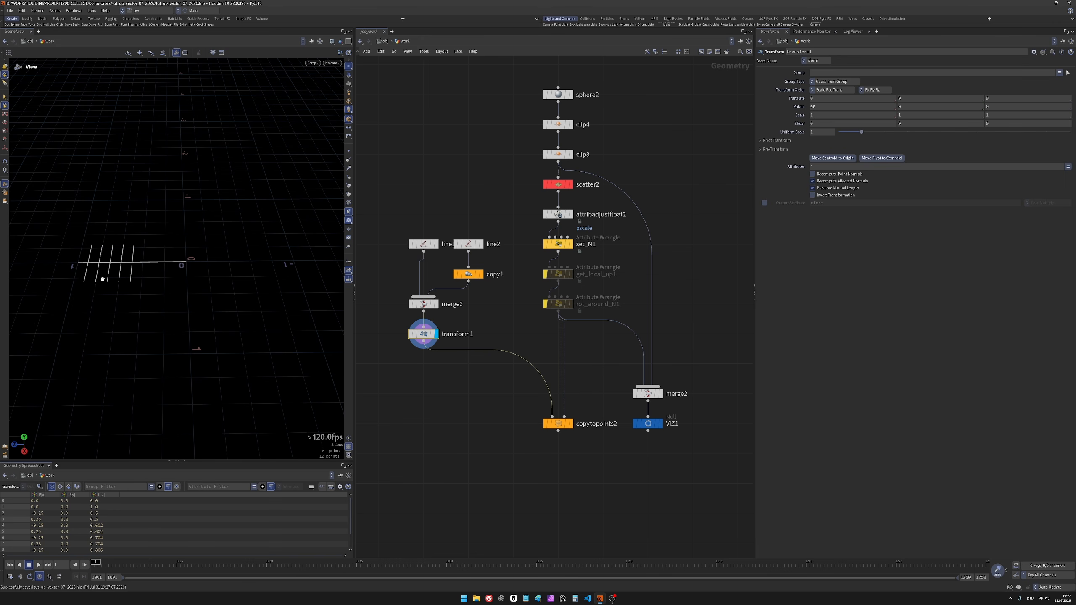
{"action": "left_click_drag", "start_coordinate": [102, 279], "coordinate": [125, 266]}
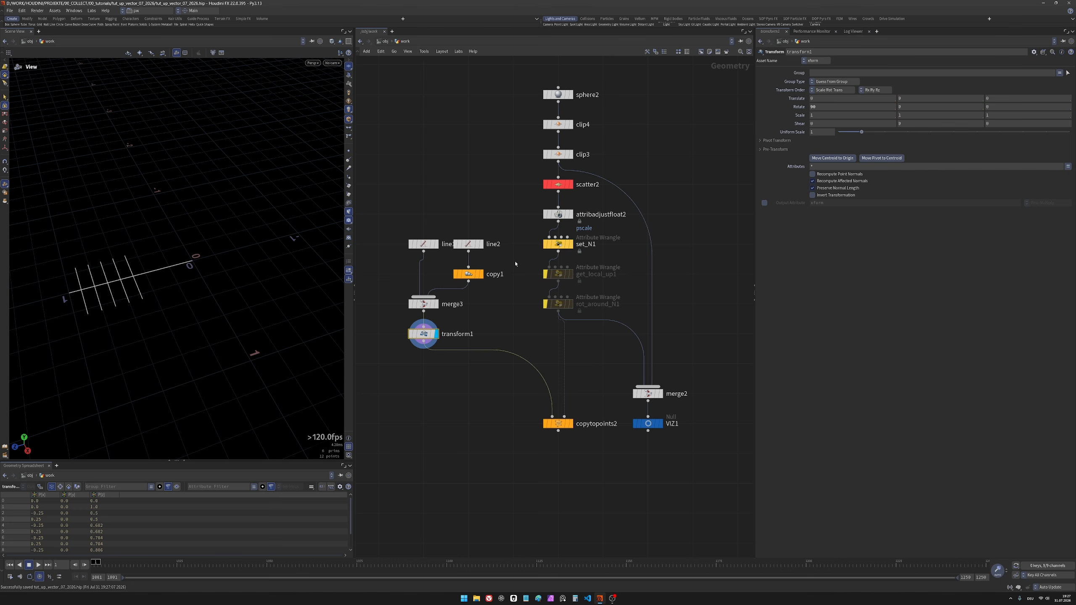
Step: Display the set_N1 wrangle again with the point normals shown in the viewport
{"action": "left_click", "coordinate": [559, 243]}
{"action": "left_click", "coordinate": [570, 244]}
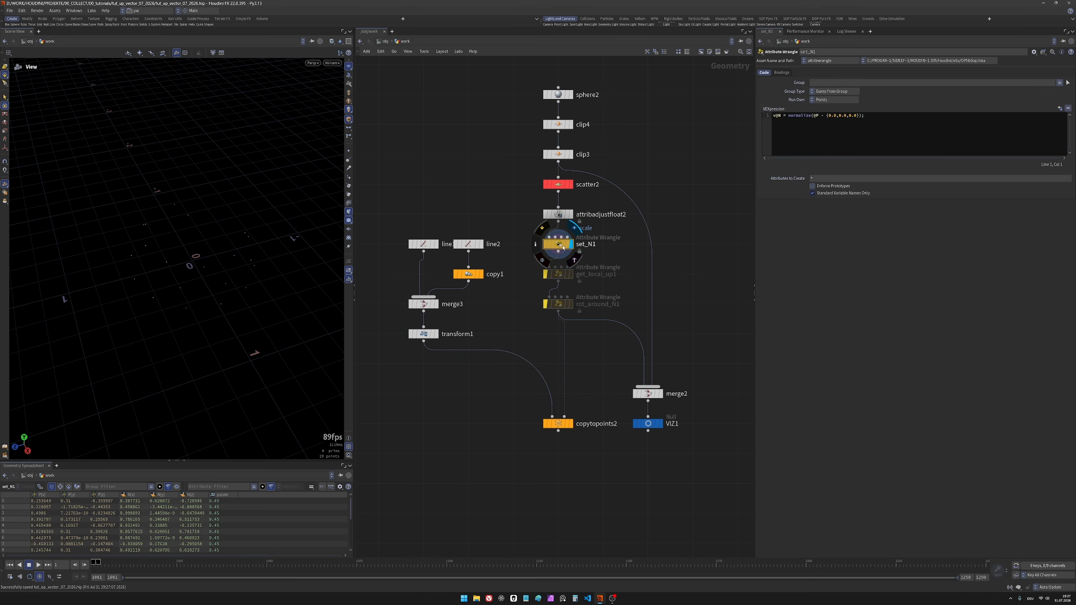
{"action": "left_click", "coordinate": [348, 160]}
{"action": "mouse_move", "coordinate": [260, 240]}
{"action": "left_mouse_down"}
{"action": "mouse_move", "coordinate": [267, 222]}
{"action": "mouse_move", "coordinate": [275, 245]}
{"action": "left_mouse_up"}
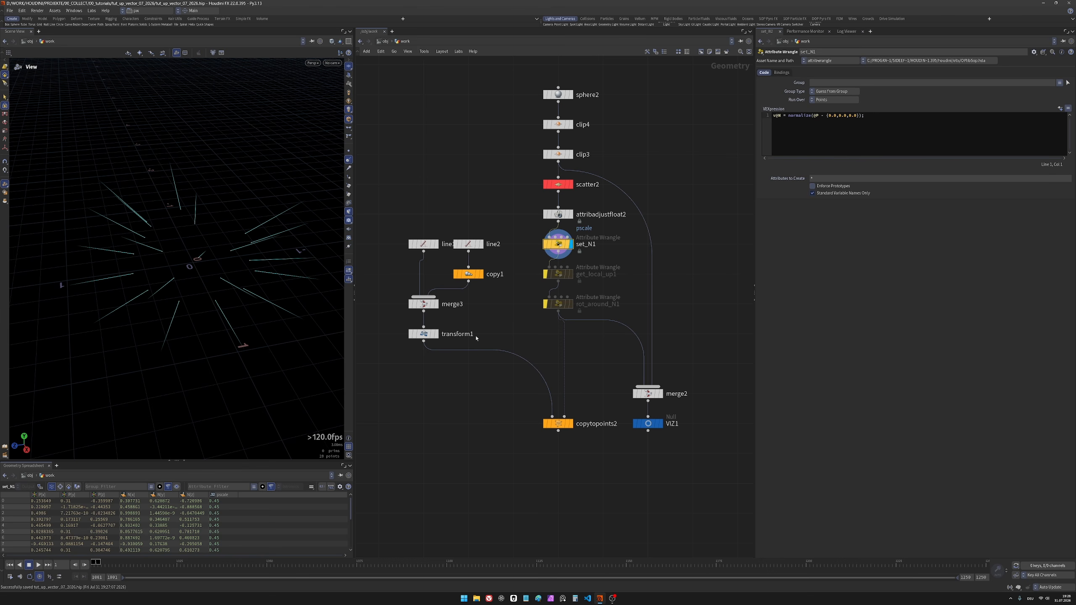
Step: Display copytopoints2 and examine from several angles how the line shapes are oriented on the scattered points
{"action": "left_click", "coordinate": [559, 423]}
{"action": "left_click", "coordinate": [570, 423]}
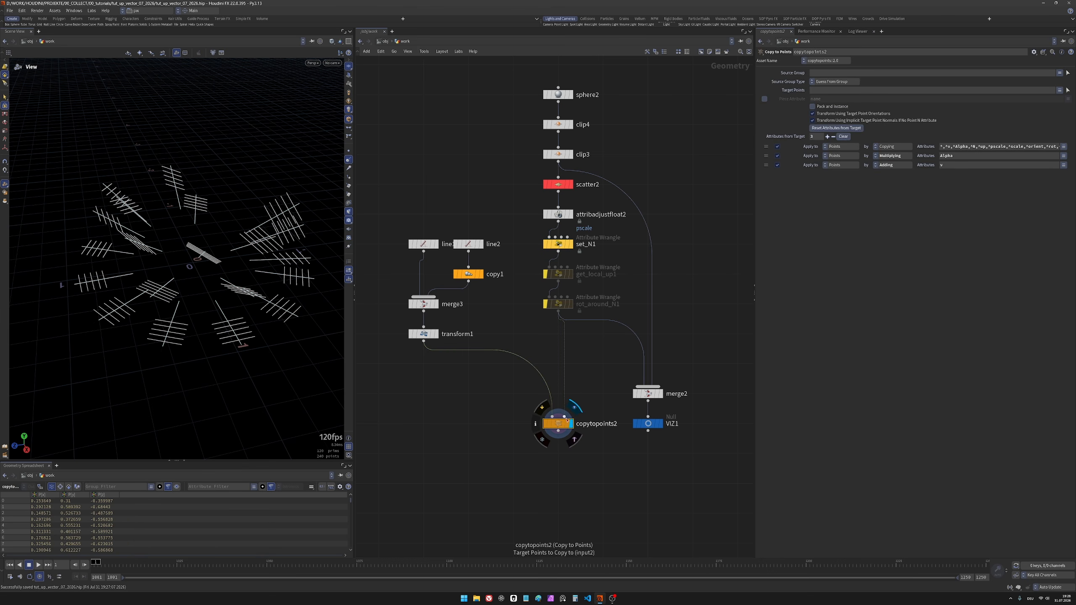
{"action": "left_click_drag", "start_coordinate": [133, 268], "coordinate": [177, 269]}
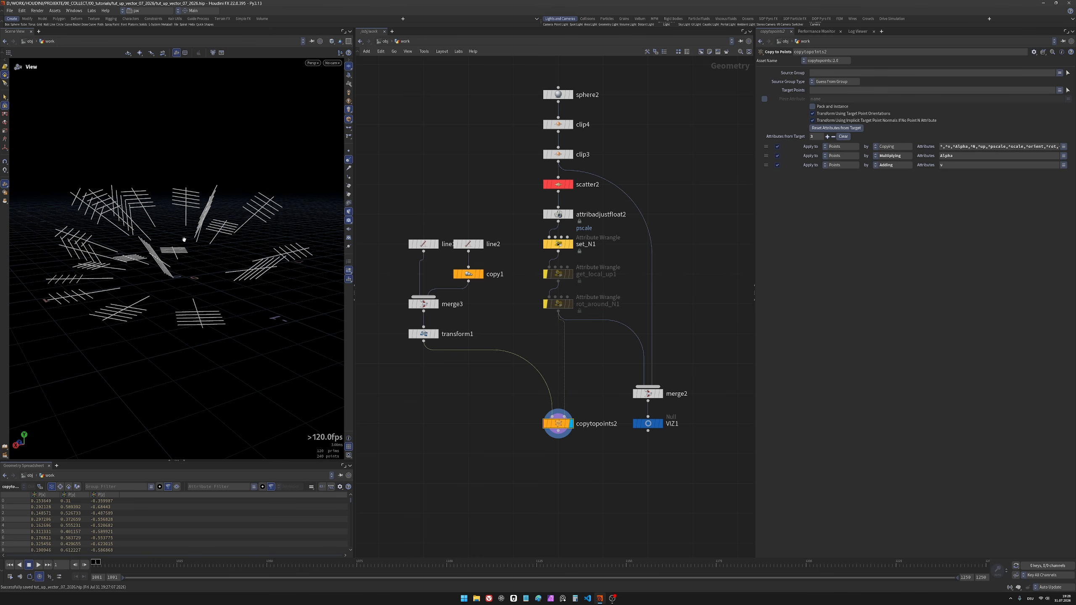
{"action": "left_click_drag", "start_coordinate": [184, 240], "coordinate": [248, 252]}
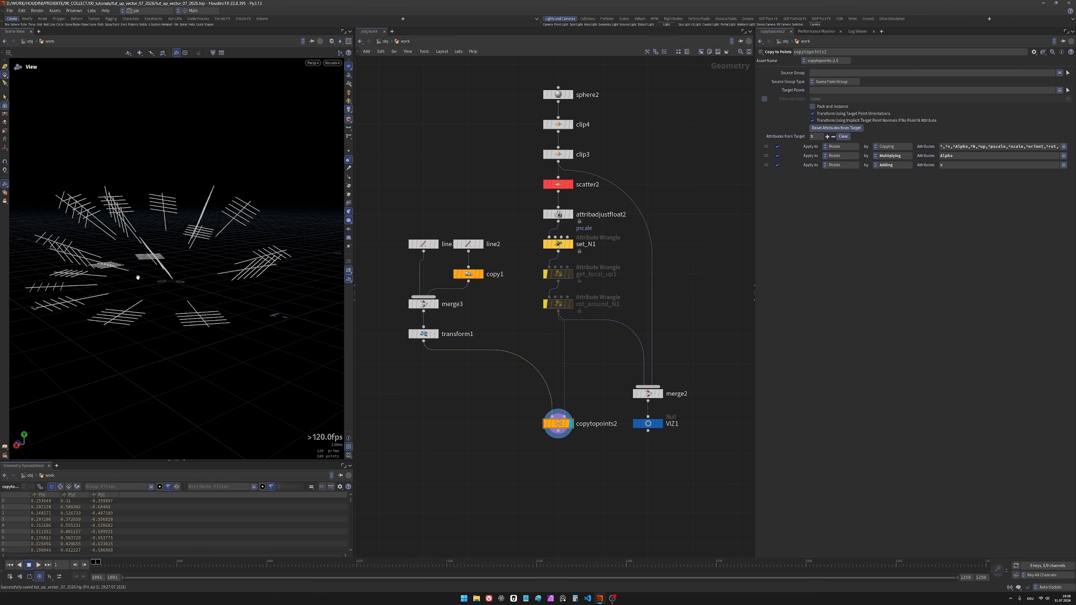
{"action": "left_click_drag", "start_coordinate": [156, 275], "coordinate": [128, 281]}
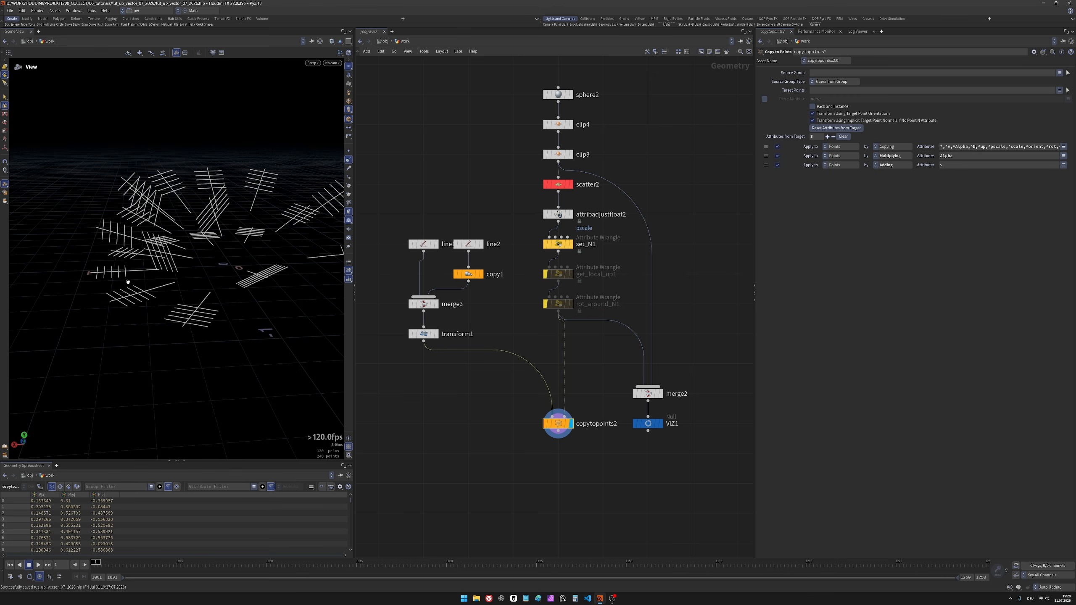
{"action": "left_click_drag", "start_coordinate": [229, 245], "coordinate": [184, 285]}
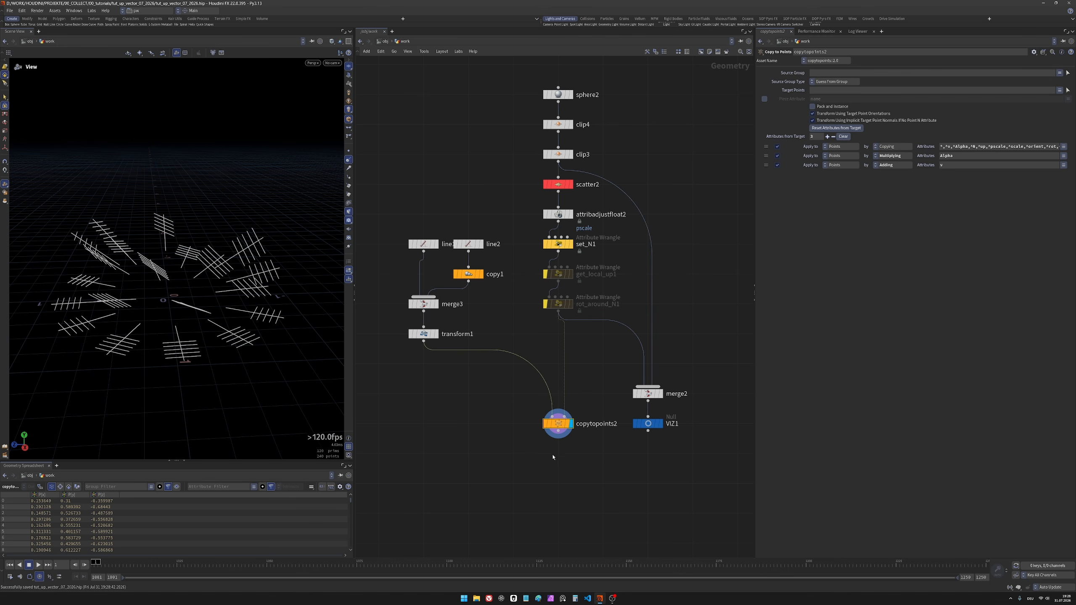
Step: Select the bypassed get_local_up1 wrangle to examine its up-vector expression, and return to the copytopoints2 node
{"action": "middle_click_drag", "start_coordinate": [560, 459], "coordinate": [542, 436]}
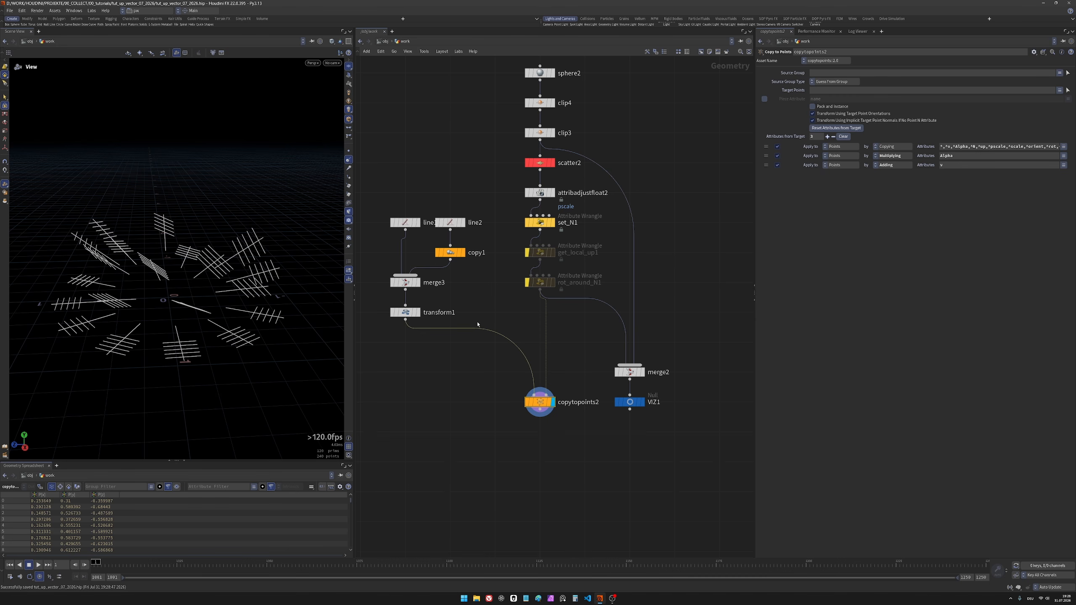
{"action": "scroll", "coordinate": [505, 305], "scroll_direction": "down", "scroll_amount": 2}
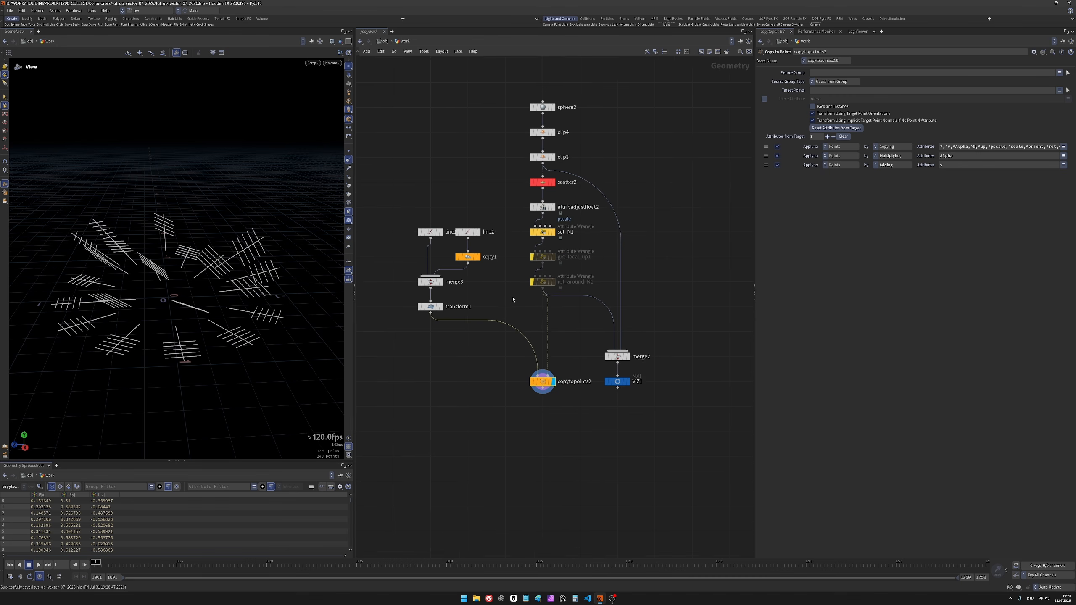
{"action": "scroll", "coordinate": [506, 302], "scroll_direction": "up", "scroll_amount": 2}
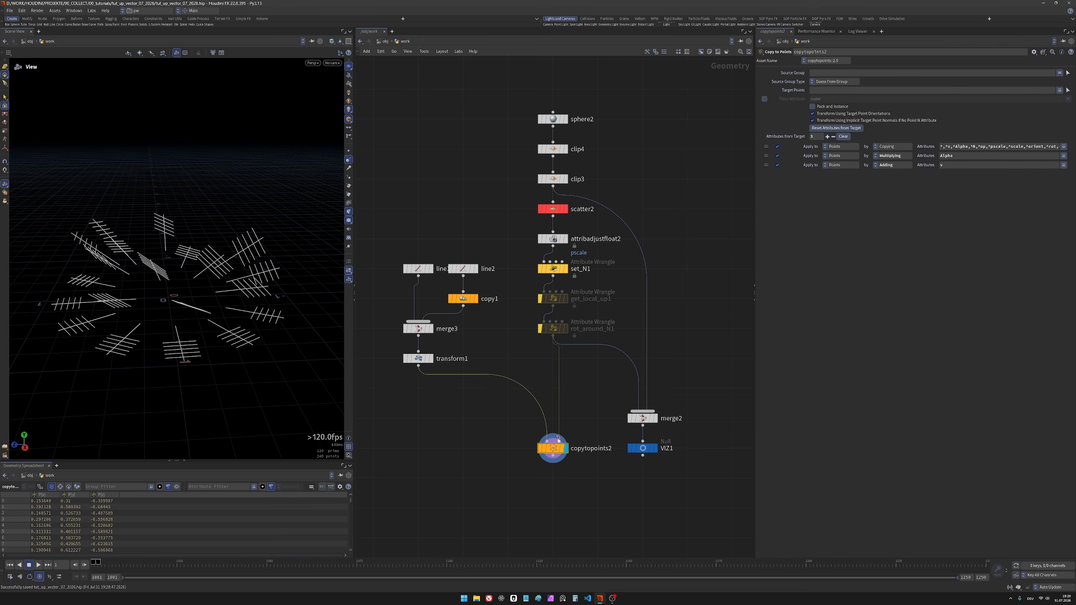
{"action": "mouse_move", "coordinate": [550, 454]}
{"action": "left_click_drag", "start_coordinate": [523, 291], "coordinate": [594, 308]}
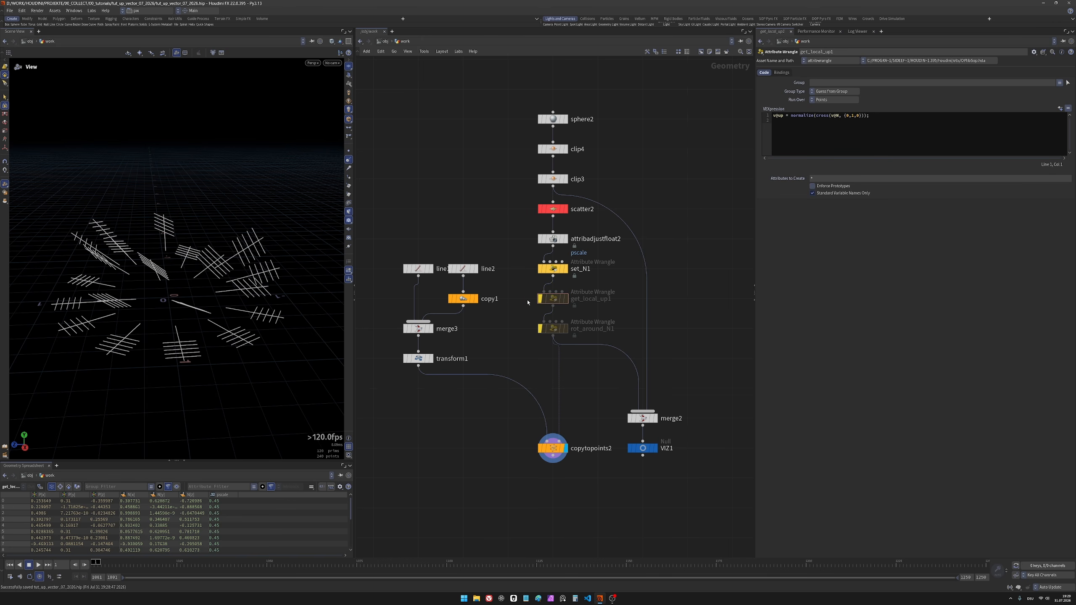
{"action": "mouse_move", "coordinate": [541, 300]}
{"action": "left_click_drag", "start_coordinate": [515, 289], "coordinate": [563, 303]}
{"action": "left_click", "coordinate": [553, 448]}
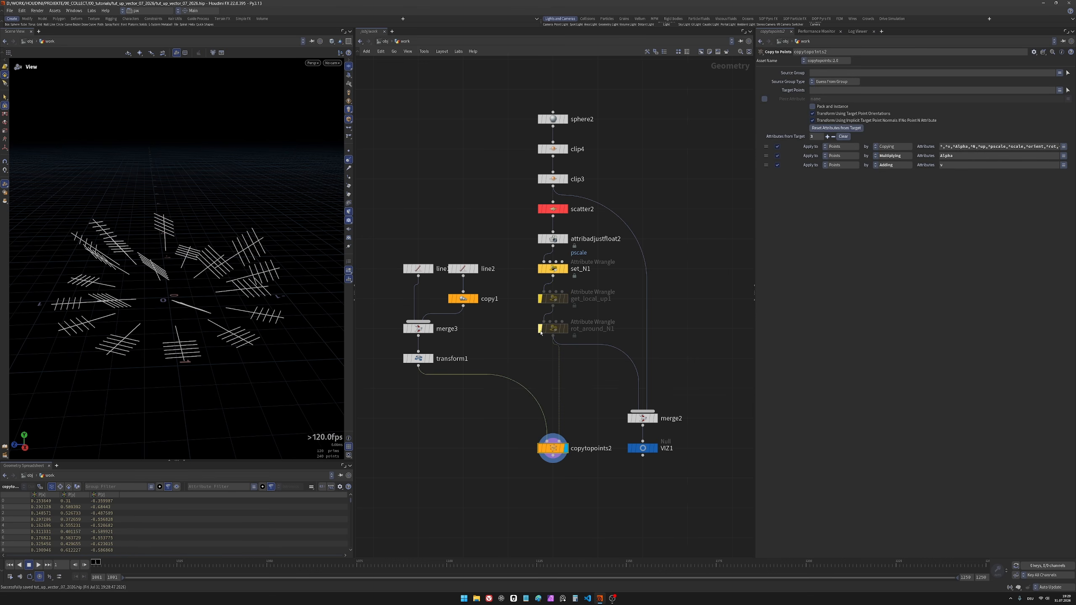
Step: Turn off the bypass on get_local_up1 and examine the reoriented copies in the viewport
{"action": "mouse_move", "coordinate": [537, 299]}
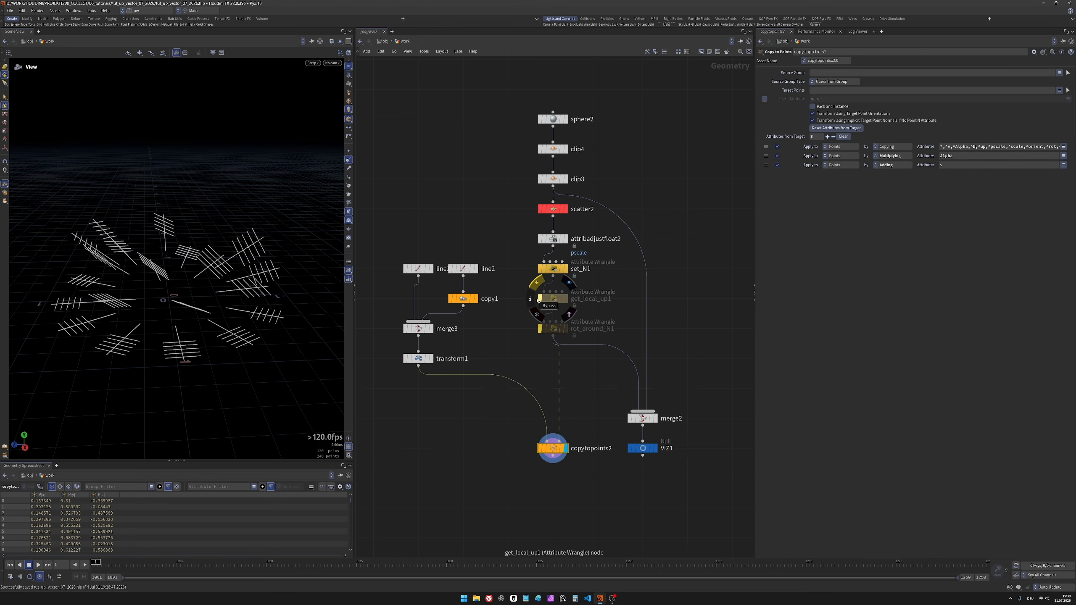
{"action": "left_click", "coordinate": [538, 299]}
{"action": "left_click_drag", "start_coordinate": [211, 337], "coordinate": [205, 257], "text": "alt"}
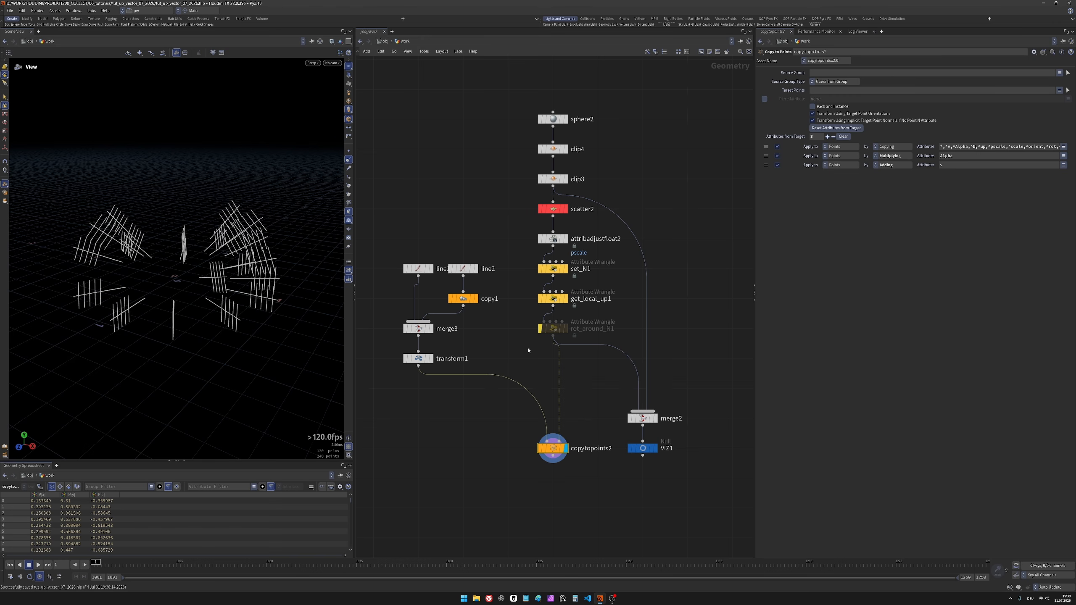
Step: Display the transform1 node and examine the source line shape's orientation at the origin from several angles
{"action": "left_click", "coordinate": [419, 359]}
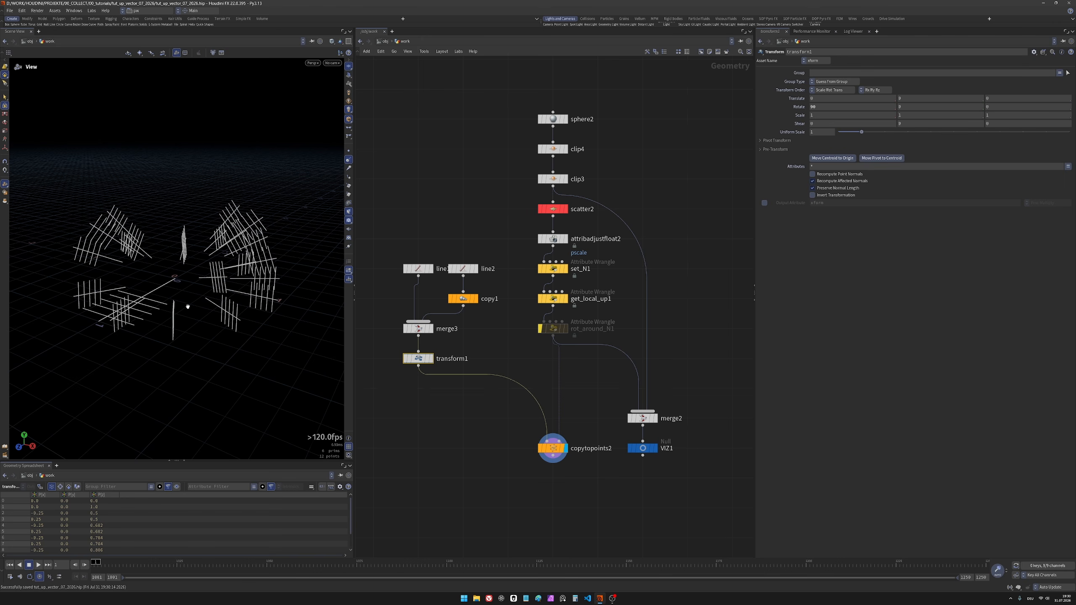
{"action": "left_click", "coordinate": [430, 359]}
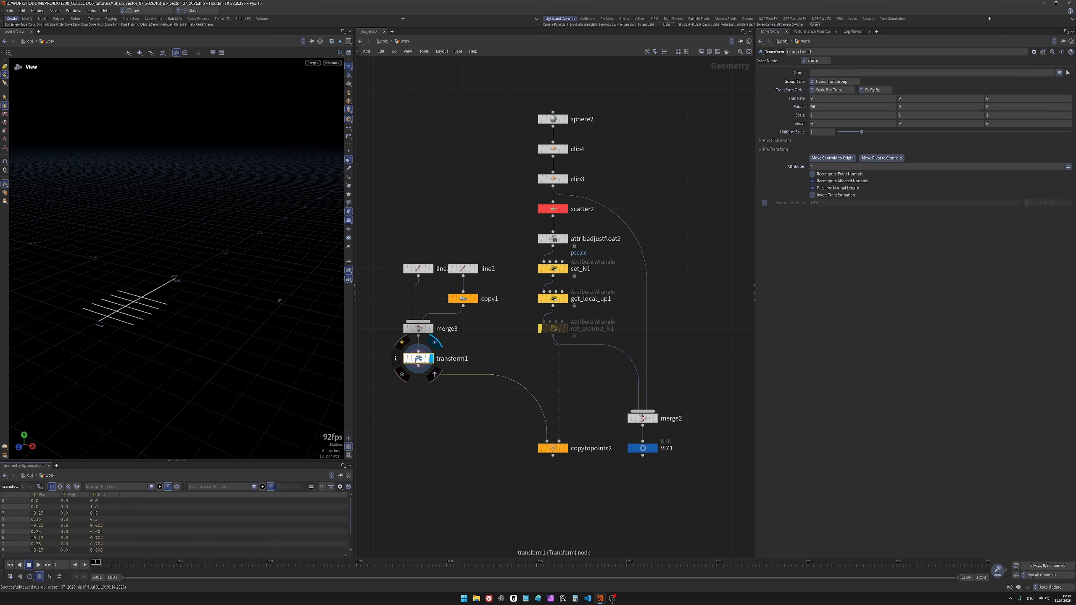
{"action": "left_click_drag", "start_coordinate": [159, 261], "coordinate": [151, 291]}
{"action": "right_click_drag", "start_coordinate": [152, 291], "coordinate": [178, 271]}
{"action": "left_click_drag", "start_coordinate": [178, 271], "coordinate": [217, 276]}
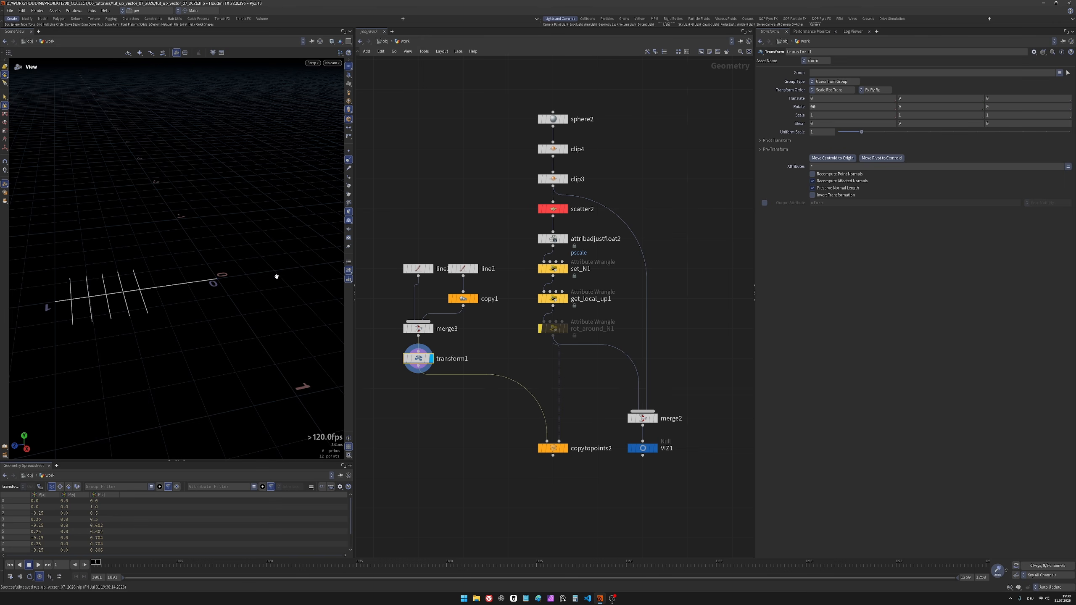
{"action": "left_click_drag", "start_coordinate": [277, 277], "coordinate": [240, 272]}
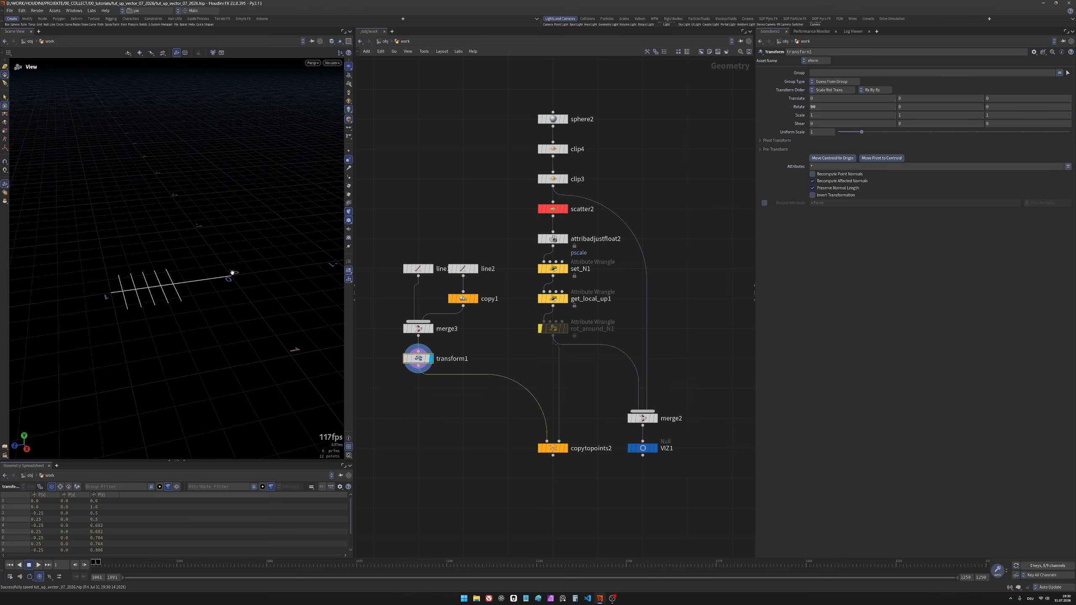
Step: Display copytopoints2 and compare the orientation of the copied line shapes with the source shape
{"action": "scroll", "coordinate": [501, 393], "scroll_direction": "down", "scroll_amount": 2}
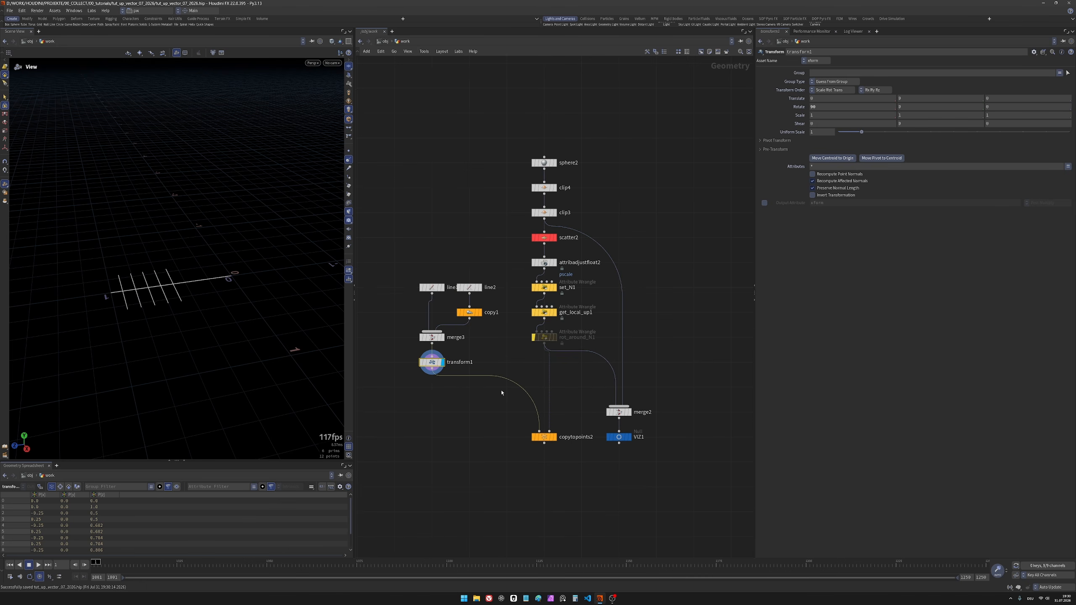
{"action": "scroll", "coordinate": [522, 373], "scroll_direction": "up", "scroll_amount": 1}
{"action": "scroll", "coordinate": [526, 333], "scroll_direction": "up", "scroll_amount": 1}
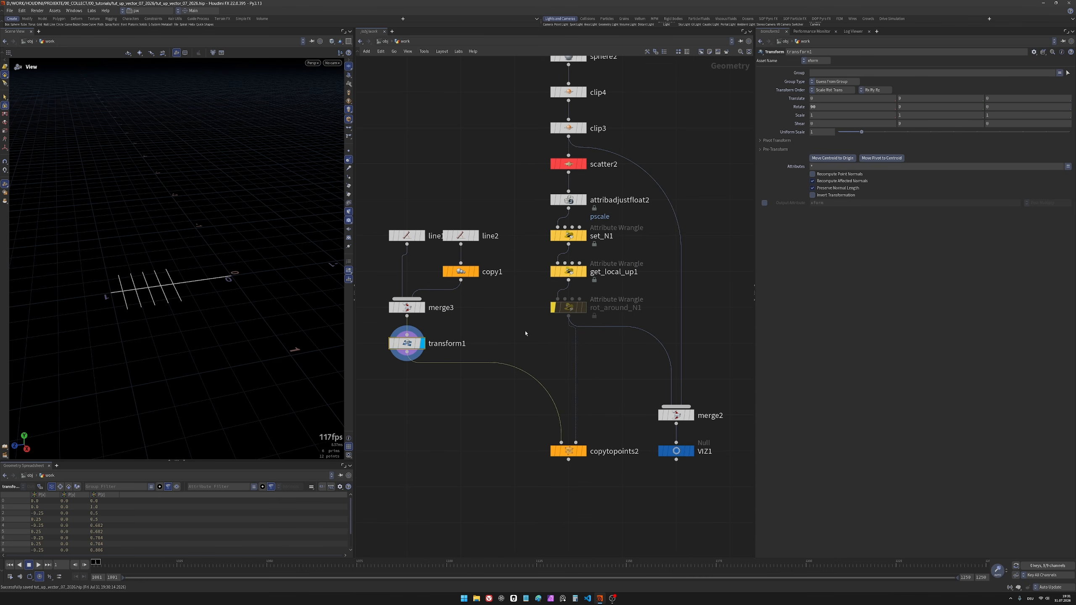
{"action": "left_click", "coordinate": [584, 452]}
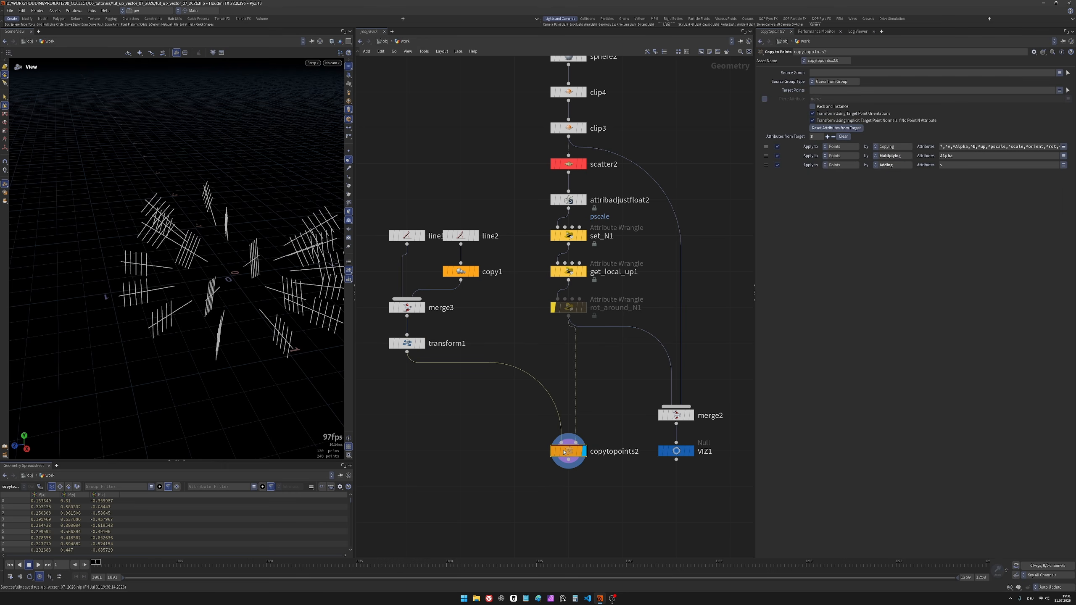
{"action": "left_click_drag", "start_coordinate": [229, 299], "coordinate": [204, 306]}
Step: Display transform1 and rotate the source line shape to -90 degrees about Z with the viewport handle
{"action": "left_click", "coordinate": [423, 343]}
{"action": "left_click_drag", "start_coordinate": [172, 271], "coordinate": [166, 299]}
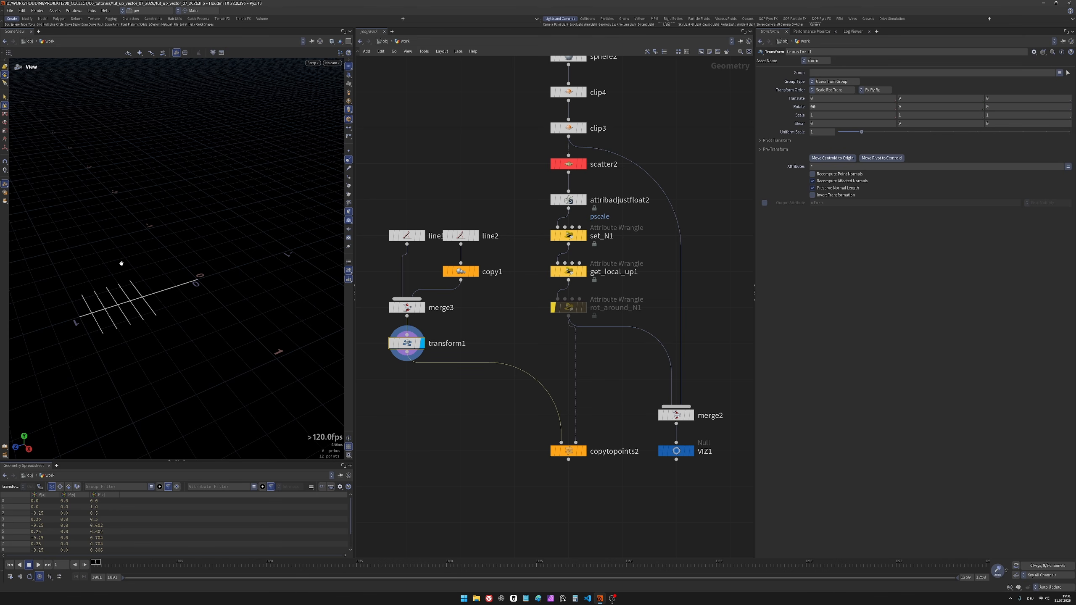
{"action": "key", "text": "Return"}
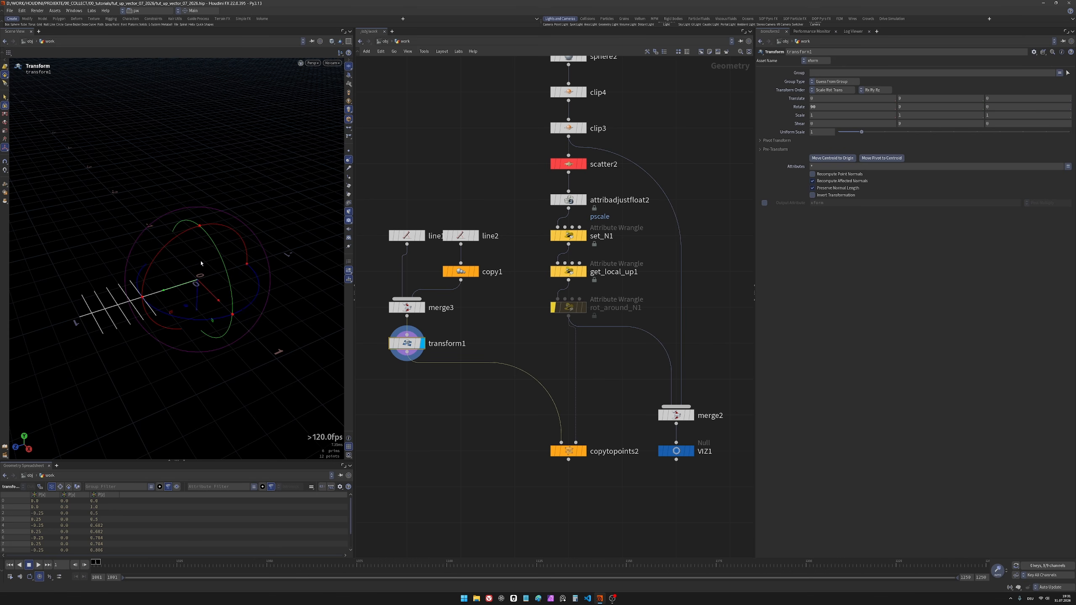
{"action": "left_click_drag", "start_coordinate": [232, 313], "coordinate": [214, 334]}
Step: Display copytopoints2 and examine how the rotated source shape changes the copies
{"action": "left_click_drag", "start_coordinate": [481, 416], "coordinate": [597, 471]}
{"action": "left_click", "coordinate": [584, 451]}
{"action": "mouse_move", "coordinate": [186, 280]}
{"action": "left_mouse_down", "text": "alt"}
{"action": "mouse_move", "coordinate": [189, 266]}
{"action": "mouse_move", "coordinate": [205, 276]}
{"action": "mouse_move", "coordinate": [180, 258]}
{"action": "mouse_move", "coordinate": [195, 260]}
{"action": "left_mouse_up", "text": "alt"}
Step: Set transform1's Z rotation back to 0
{"action": "left_click", "coordinate": [396, 343]}
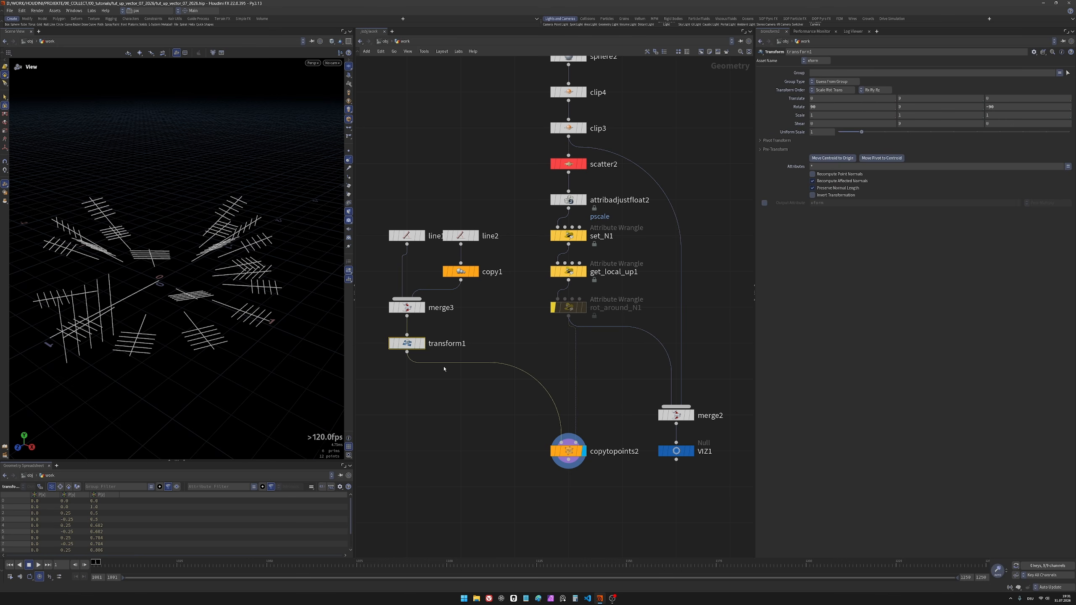
{"action": "double_click", "coordinate": [988, 107]}
{"action": "type", "text": "0"}
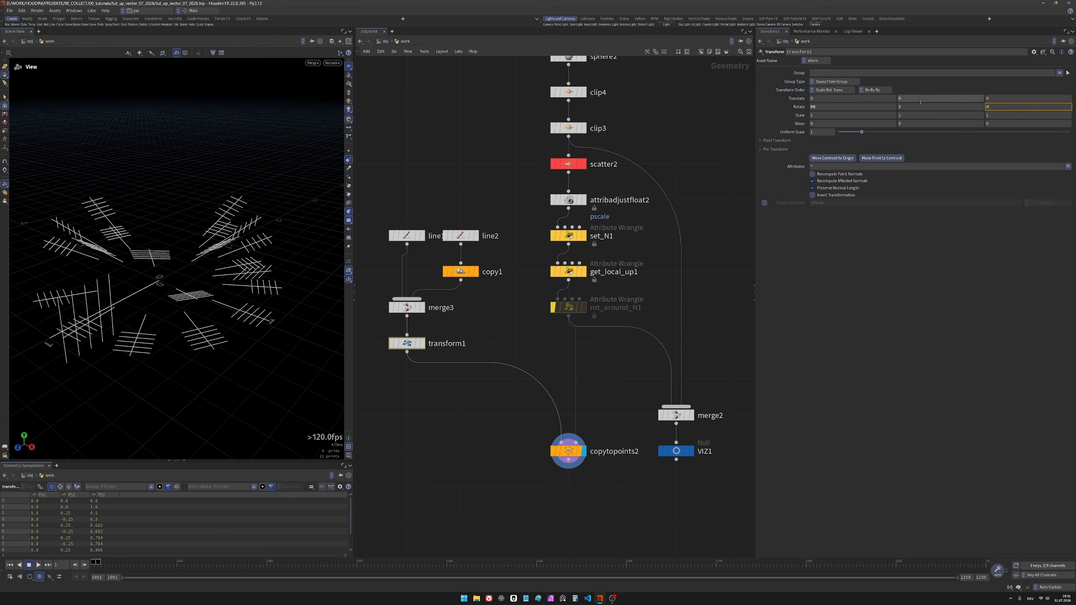
{"action": "key", "text": "Return"}
{"action": "left_click", "coordinate": [490, 431]}
Step: Save the scene file and select the sphere1 node that starts the rubber toy network
{"action": "scroll", "coordinate": [477, 427], "scroll_direction": "down", "scroll_amount": 3}
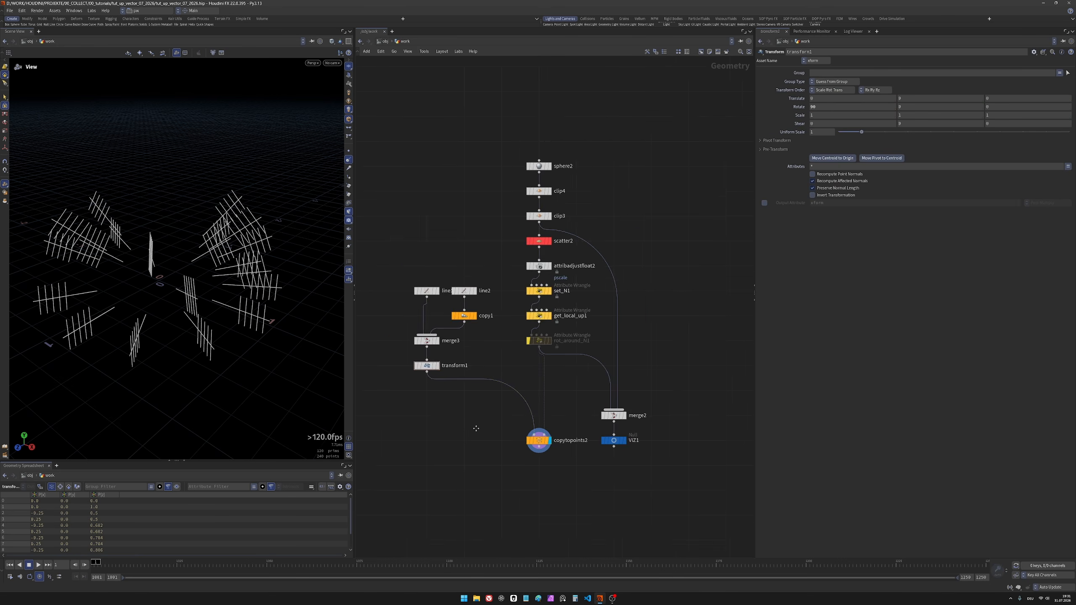
{"action": "middle_click_drag", "start_coordinate": [476, 428], "coordinate": [646, 274]}
{"action": "middle_click_drag", "start_coordinate": [600, 361], "coordinate": [446, 107]}
{"action": "scroll", "coordinate": [623, 217], "scroll_direction": "up", "scroll_amount": 2}
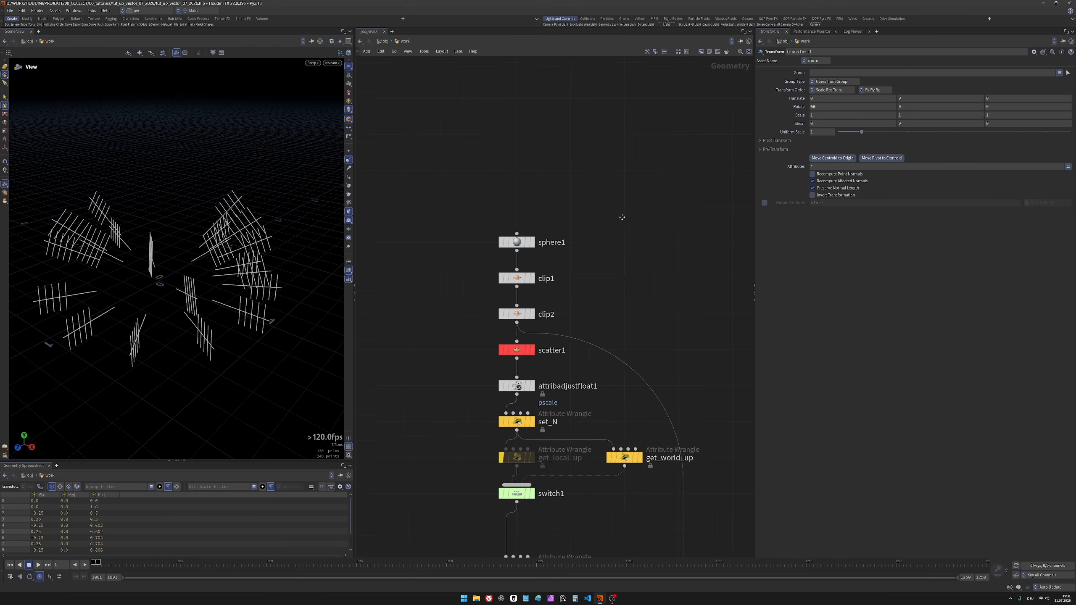
{"action": "scroll", "coordinate": [623, 218], "scroll_direction": "down", "scroll_amount": 2}
{"action": "middle_click_drag", "start_coordinate": [628, 244], "coordinate": [630, 128]}
{"action": "scroll", "coordinate": [631, 128], "scroll_direction": "up", "scroll_amount": 1}
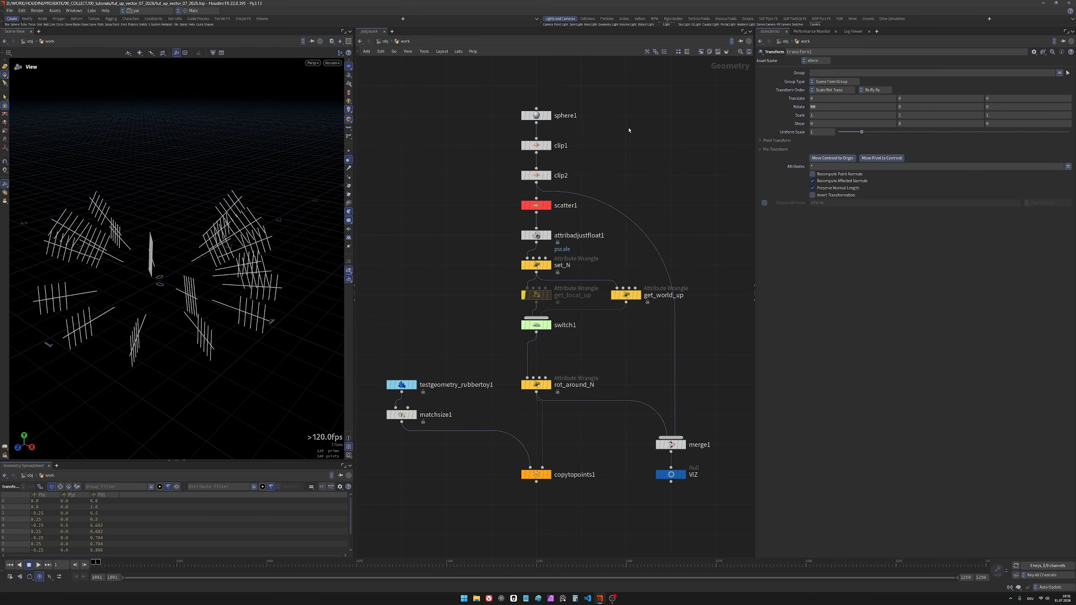
{"action": "key", "text": "ctrl+s"}
{"action": "left_click_drag", "start_coordinate": [557, 127], "coordinate": [505, 93]}
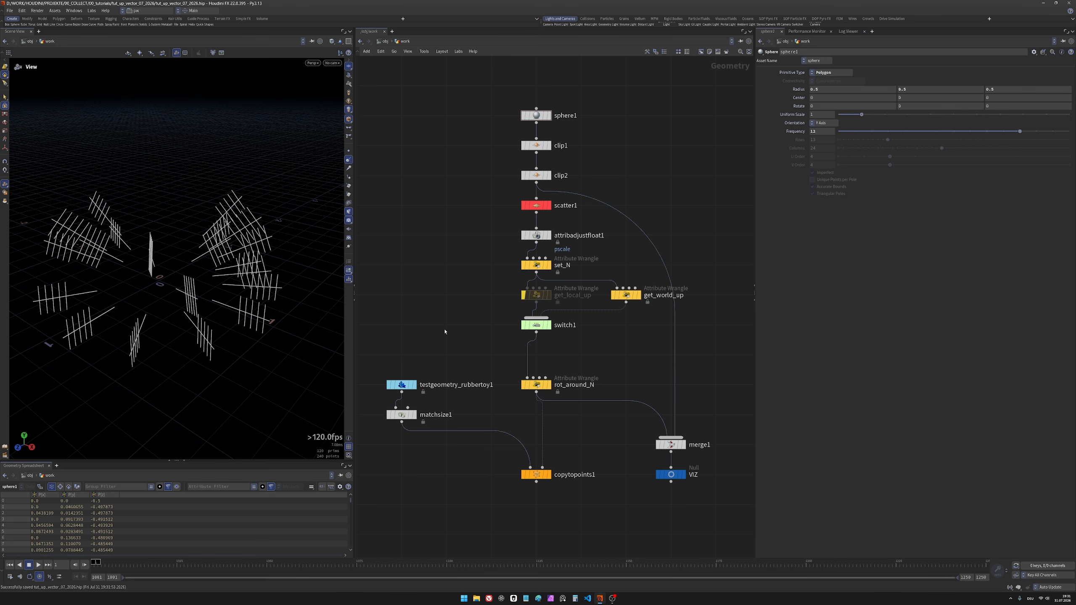
{"action": "mouse_move", "coordinate": [440, 329]}
{"action": "middle_mouse_down"}
{"action": "mouse_move", "coordinate": [488, 241]}
{"action": "mouse_move", "coordinate": [512, 269]}
{"action": "mouse_move", "coordinate": [449, 333]}
{"action": "middle_mouse_up"}
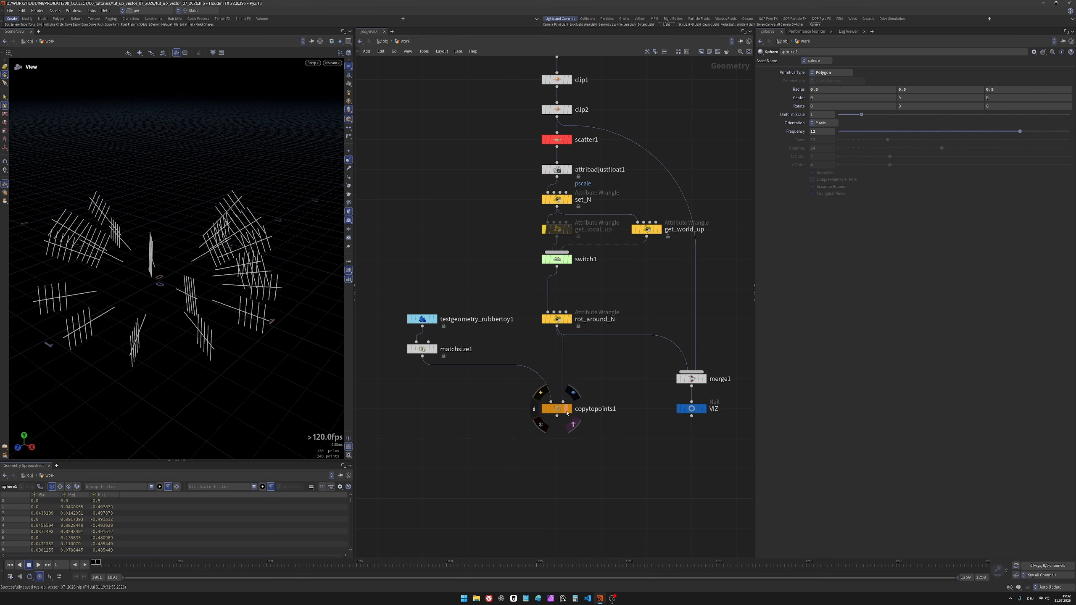
Step: Display the rubber toy from matchsize1, hide the point normals in the viewport, and examine the toy from several angles
{"action": "left_click", "coordinate": [435, 348]}
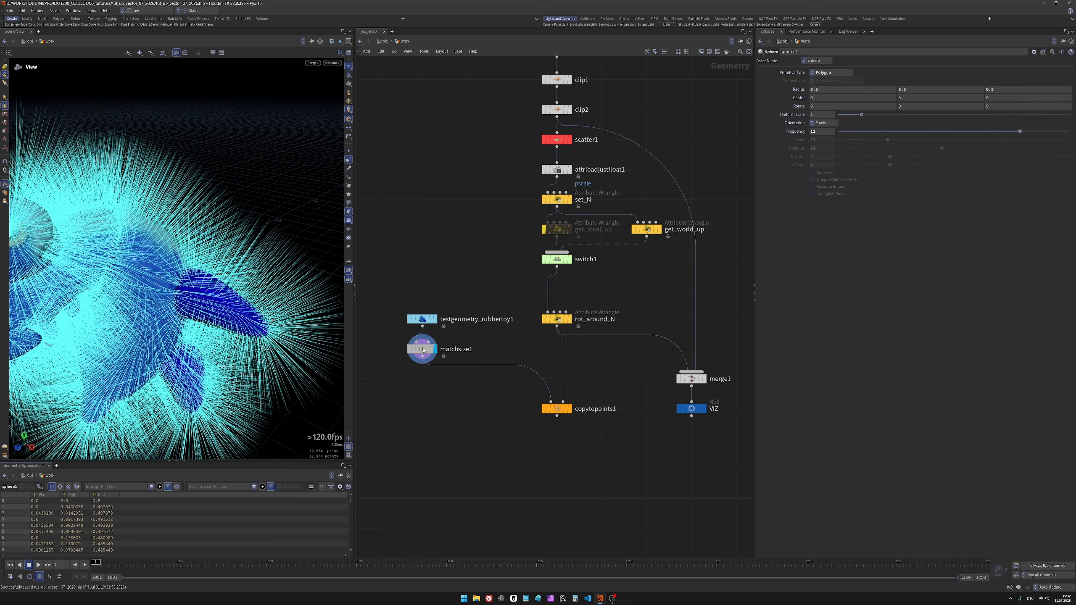
{"action": "left_click", "coordinate": [348, 159]}
{"action": "right_click_drag", "start_coordinate": [227, 248], "coordinate": [131, 296]}
{"action": "left_click_drag", "start_coordinate": [130, 296], "coordinate": [171, 258]}
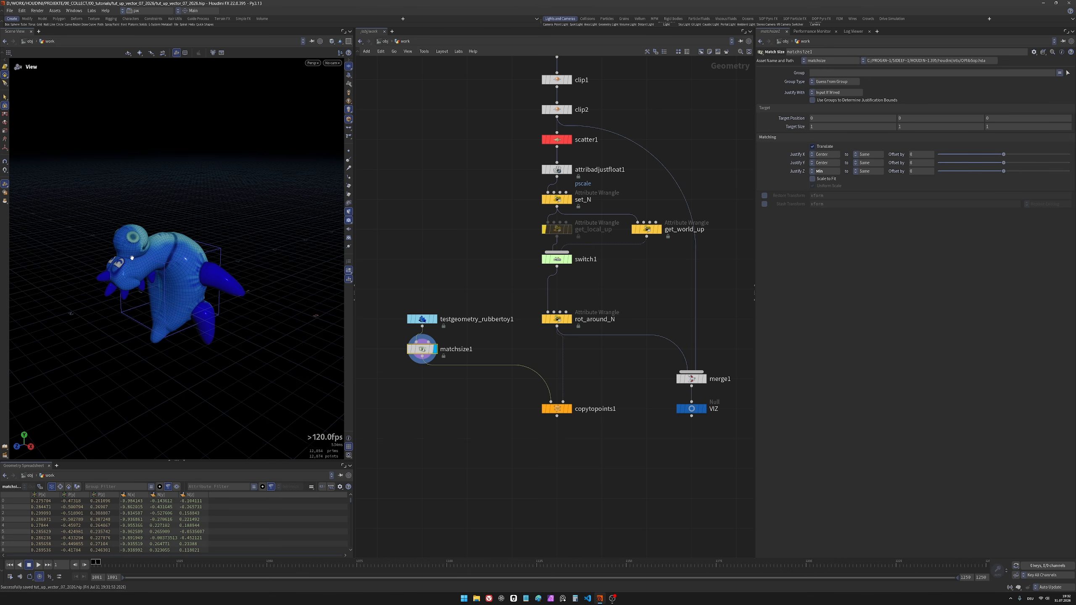
{"action": "left_click_drag", "start_coordinate": [131, 257], "coordinate": [168, 287]}
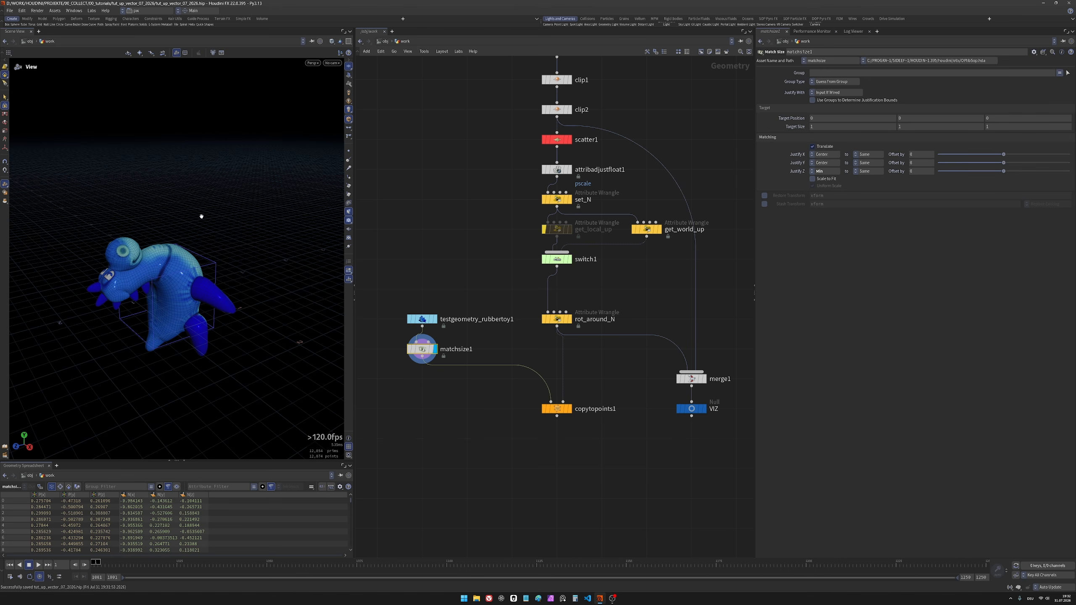
{"action": "mouse_move", "coordinate": [200, 252]}
{"action": "left_mouse_down"}
{"action": "mouse_move", "coordinate": [208, 240]}
{"action": "mouse_move", "coordinate": [185, 284]}
{"action": "mouse_move", "coordinate": [201, 242]}
{"action": "left_mouse_up"}
{"action": "scroll", "coordinate": [187, 261], "scroll_direction": "up", "scroll_amount": 3}
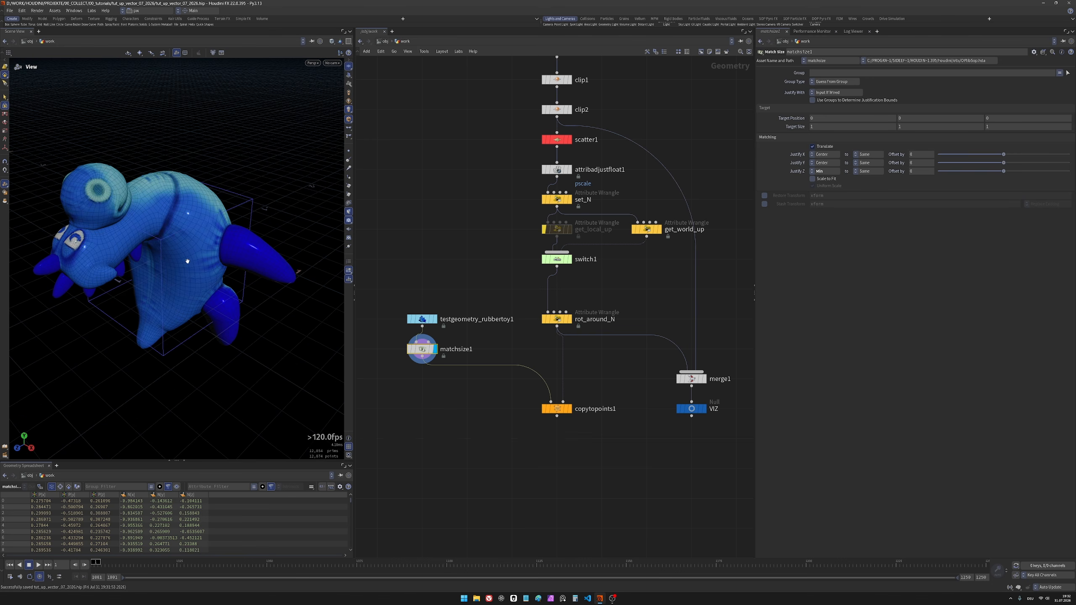
{"action": "scroll", "coordinate": [197, 240], "scroll_direction": "down", "scroll_amount": 3}
{"action": "middle_click_drag", "start_coordinate": [191, 244], "coordinate": [163, 280]}
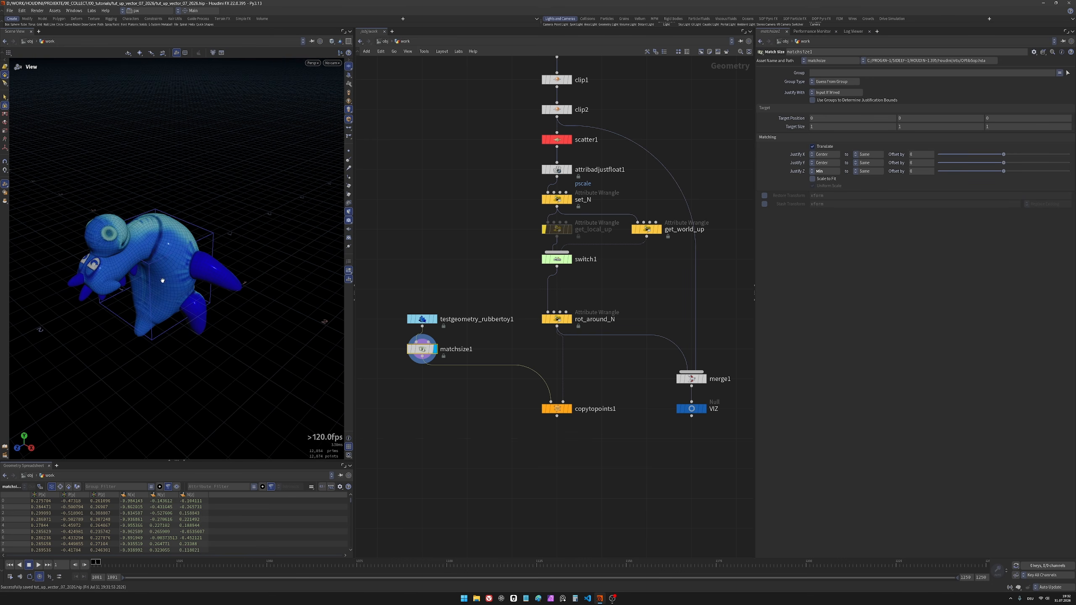
Step: Display attribadjustfloat1 in the sphere1 network and examine the scattered points and their pscale setting
{"action": "middle_click_drag", "start_coordinate": [461, 226], "coordinate": [430, 348]}
{"action": "middle_click_drag", "start_coordinate": [469, 273], "coordinate": [488, 230]}
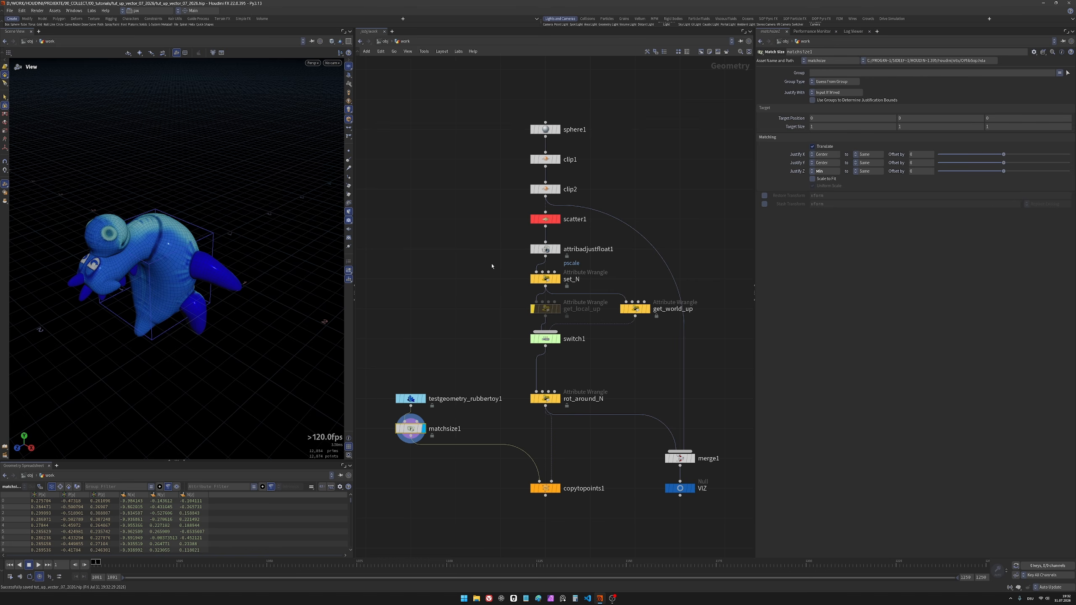
{"action": "left_click", "coordinate": [546, 248]}
{"action": "left_click", "coordinate": [557, 249]}
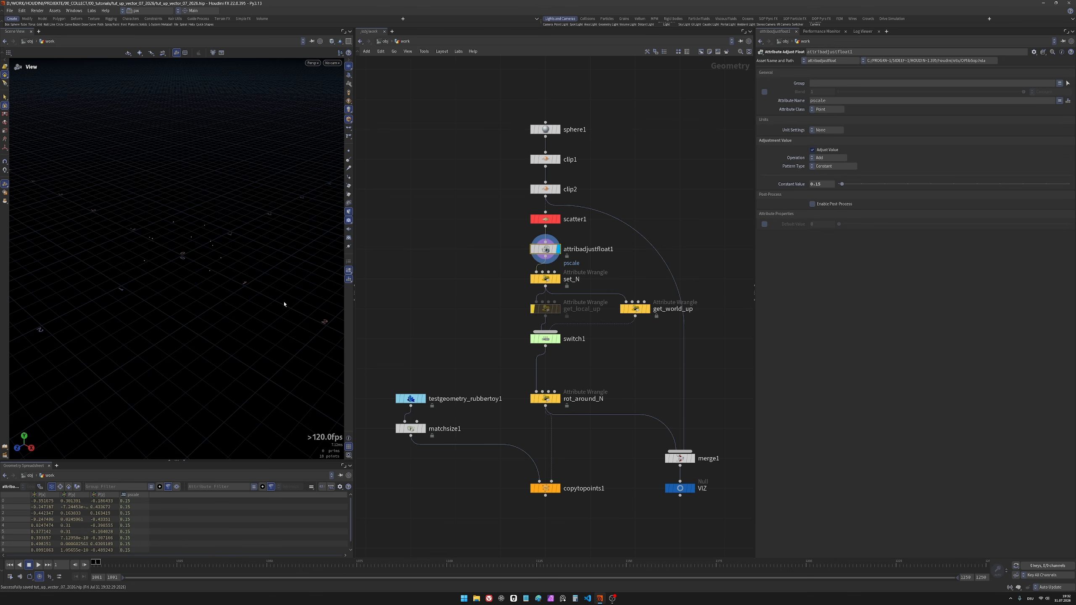
{"action": "left_click_drag", "start_coordinate": [190, 242], "coordinate": [215, 240]}
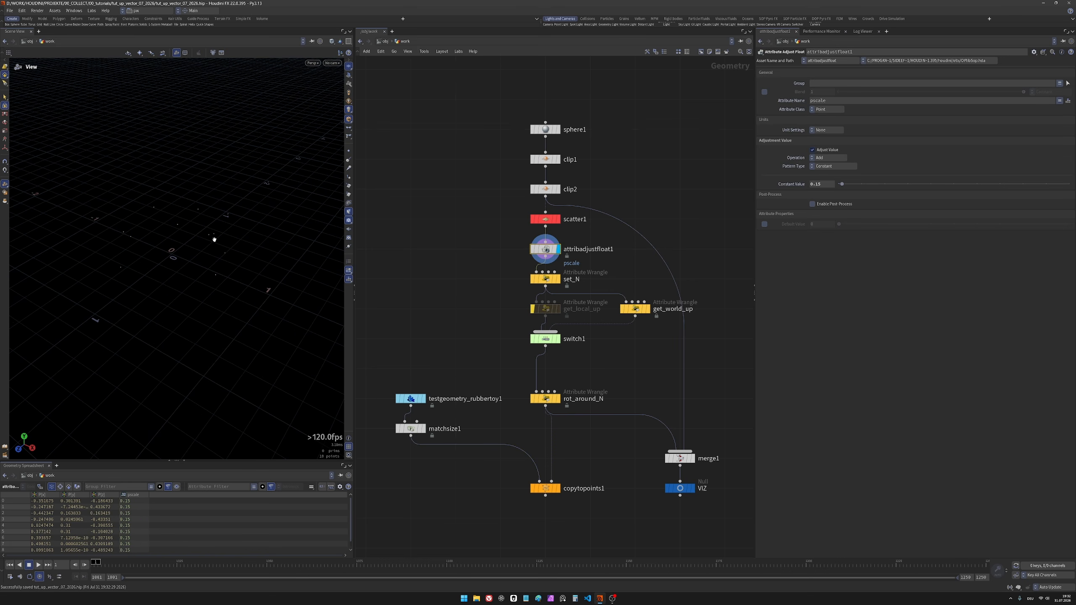
Step: Display the set_N wrangle and examine its point normals, turning their viewport display on and off again
{"action": "left_click", "coordinate": [546, 280]}
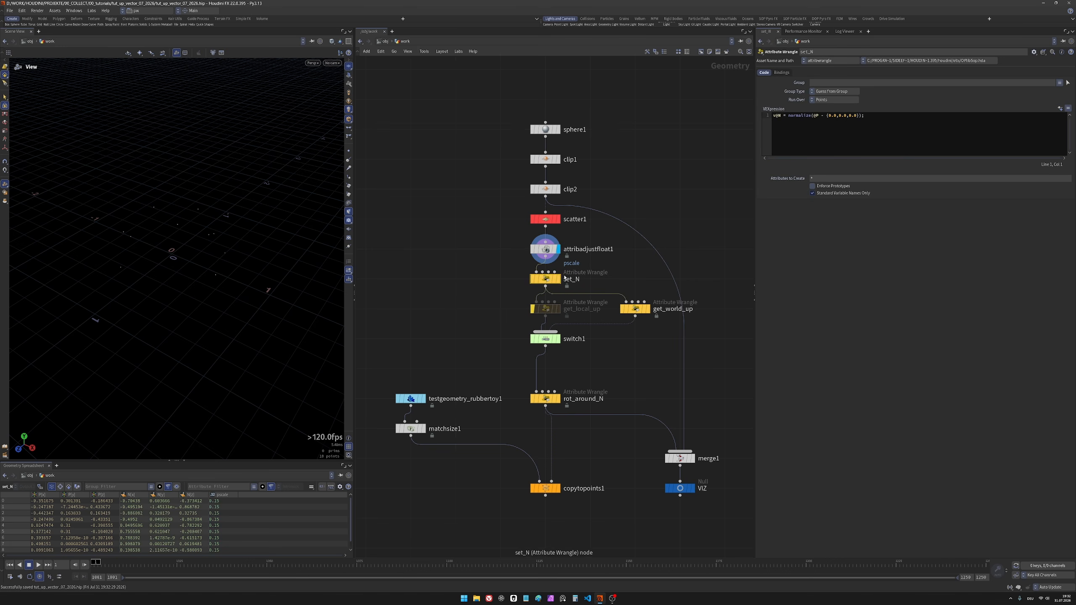
{"action": "left_click", "coordinate": [348, 159]}
{"action": "left_click_drag", "start_coordinate": [241, 223], "coordinate": [201, 245]}
{"action": "left_click", "coordinate": [348, 159]}
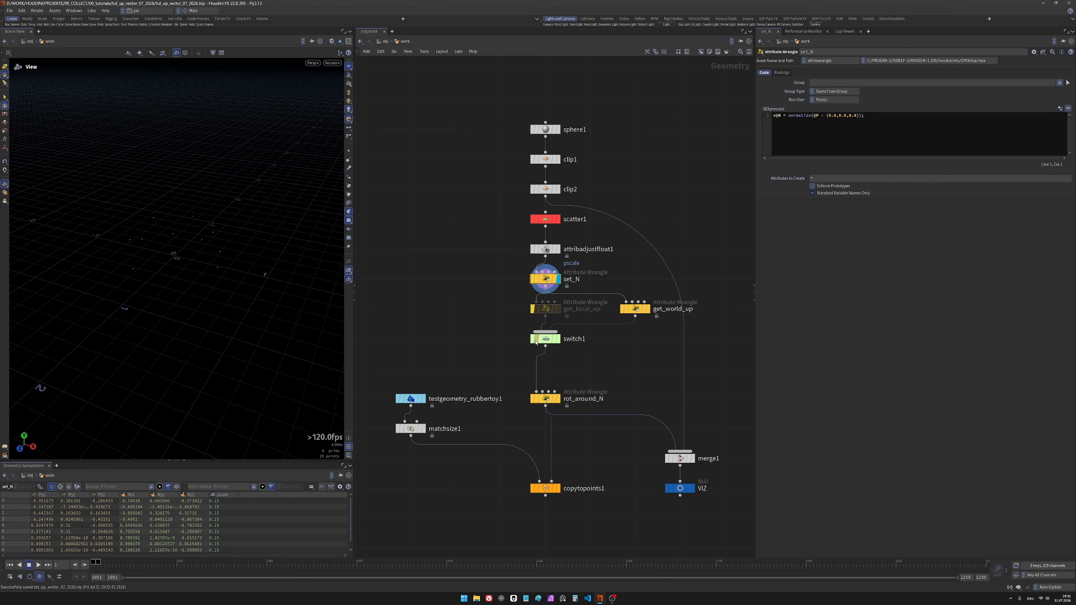
Step: Bypass the rot_around_N and get_world_up wrangles, check the get_local_up expression, and select the switch1 node
{"action": "middle_click_drag", "start_coordinate": [479, 337], "coordinate": [473, 284]}
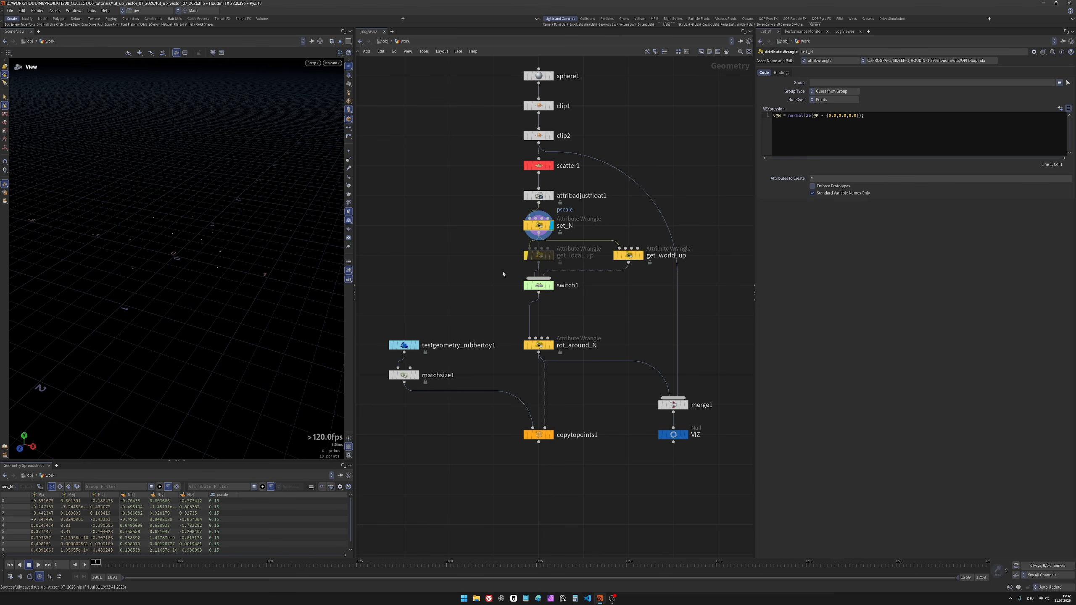
{"action": "left_click", "coordinate": [527, 344]}
{"action": "left_click", "coordinate": [539, 255]}
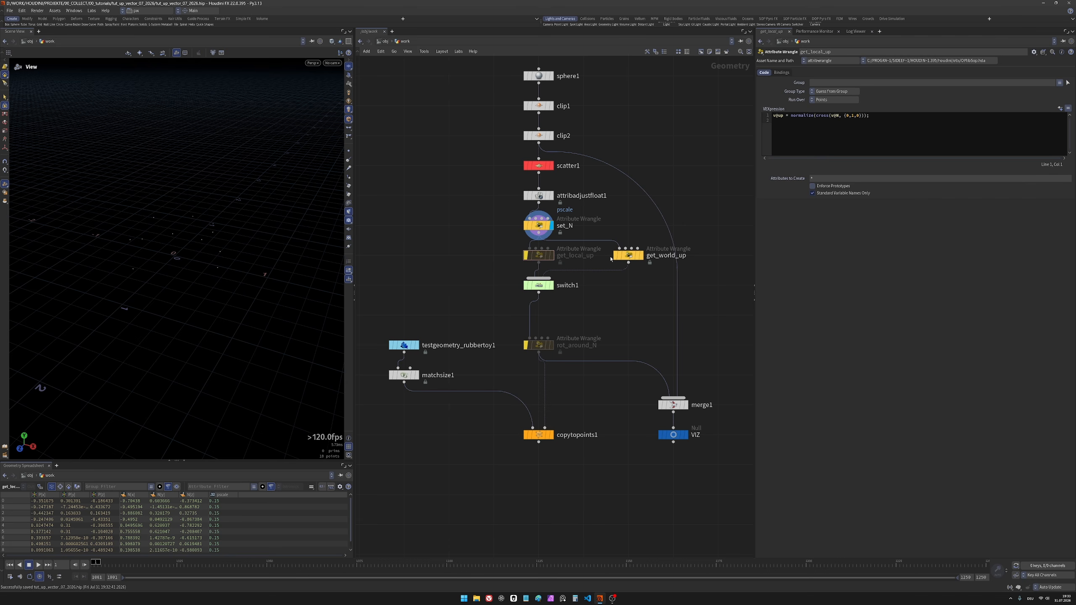
{"action": "left_click", "coordinate": [615, 256]}
{"action": "left_click", "coordinate": [539, 285]}
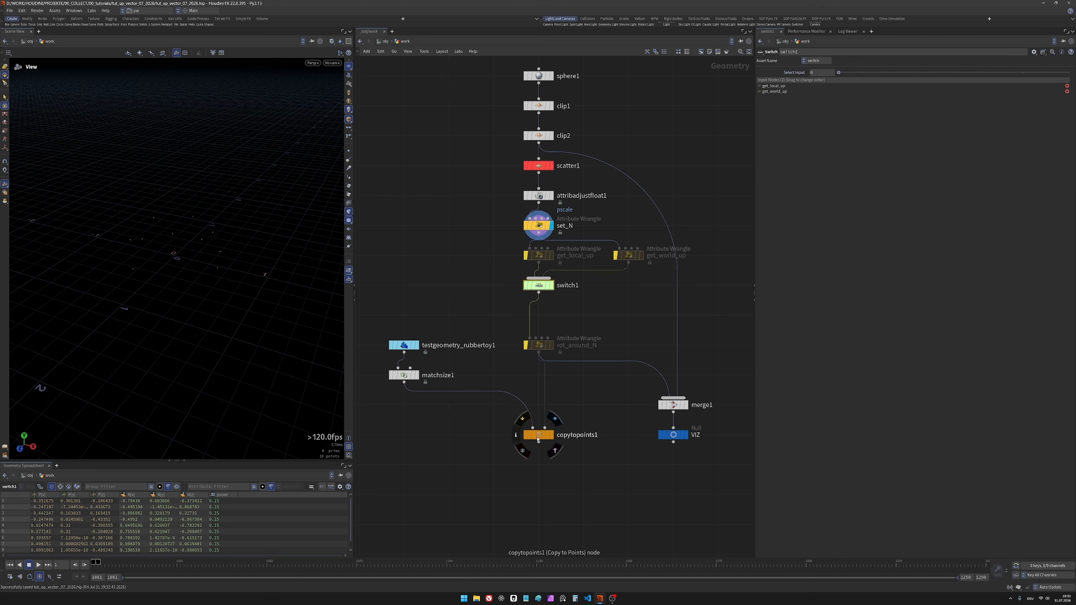
Step: Display copytopoints1 and examine from several angles how the rubber toys are oriented without an up vector
{"action": "left_click", "coordinate": [551, 435]}
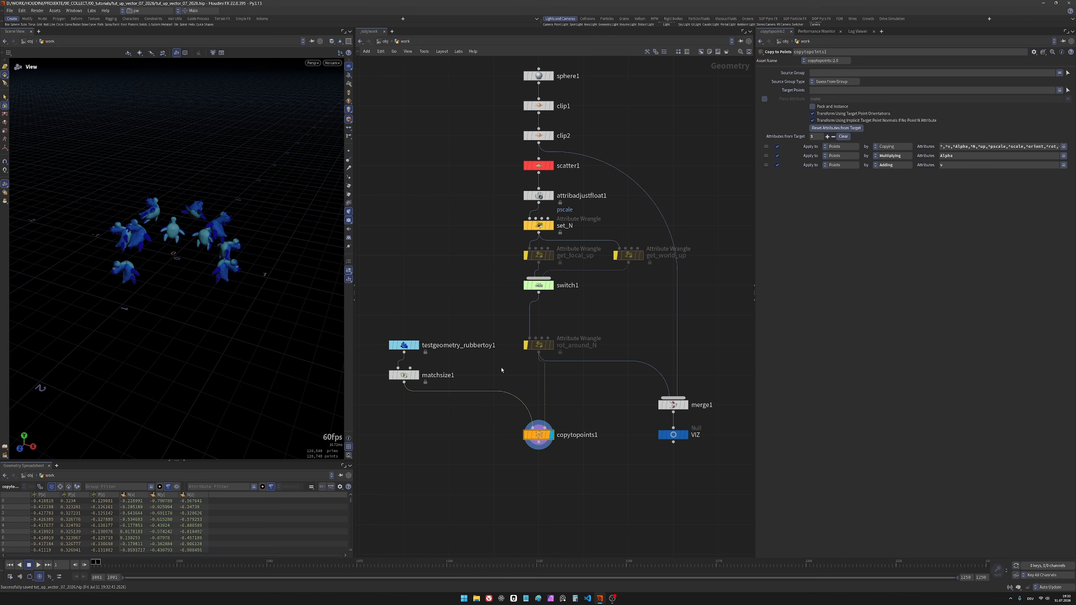
{"action": "right_click_drag", "start_coordinate": [165, 246], "coordinate": [215, 223]}
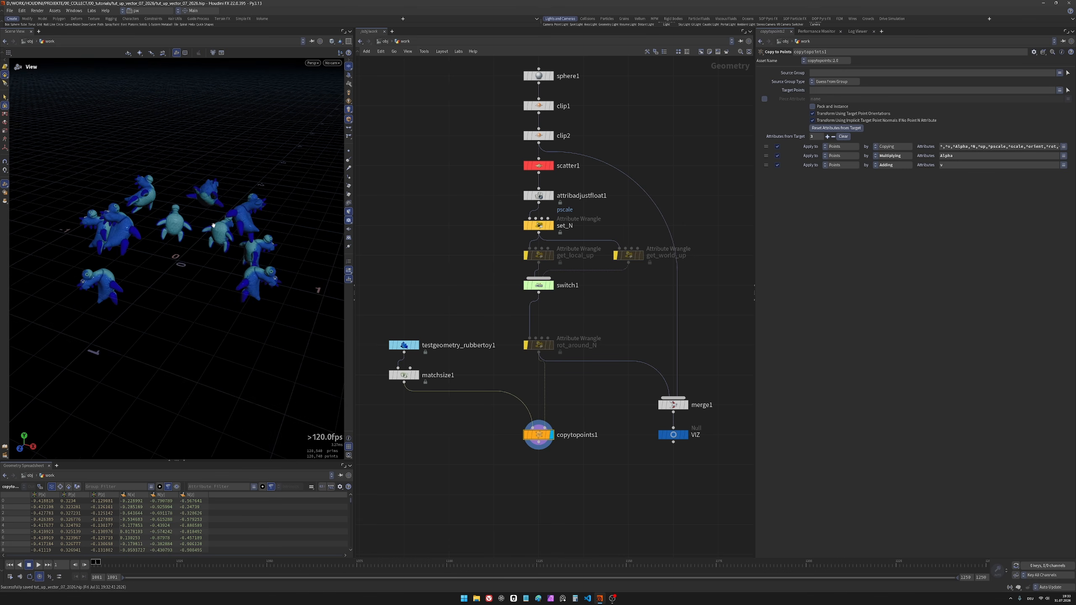
{"action": "left_click_drag", "start_coordinate": [216, 223], "coordinate": [178, 256]}
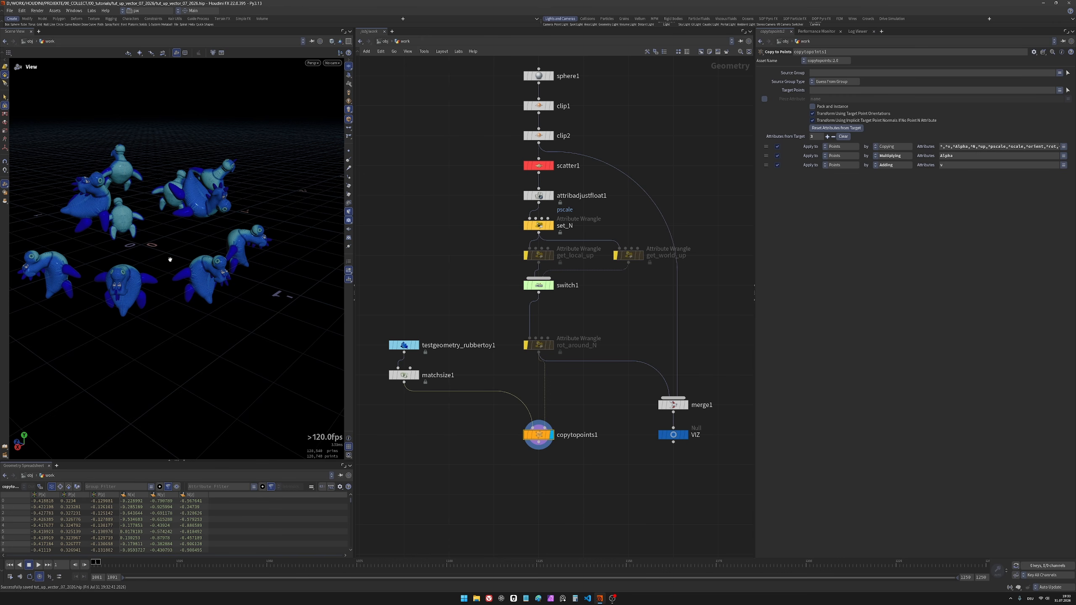
{"action": "mouse_move", "coordinate": [180, 233]}
{"action": "left_mouse_down"}
{"action": "mouse_move", "coordinate": [163, 233]}
{"action": "mouse_move", "coordinate": [178, 236]}
{"action": "left_mouse_up"}
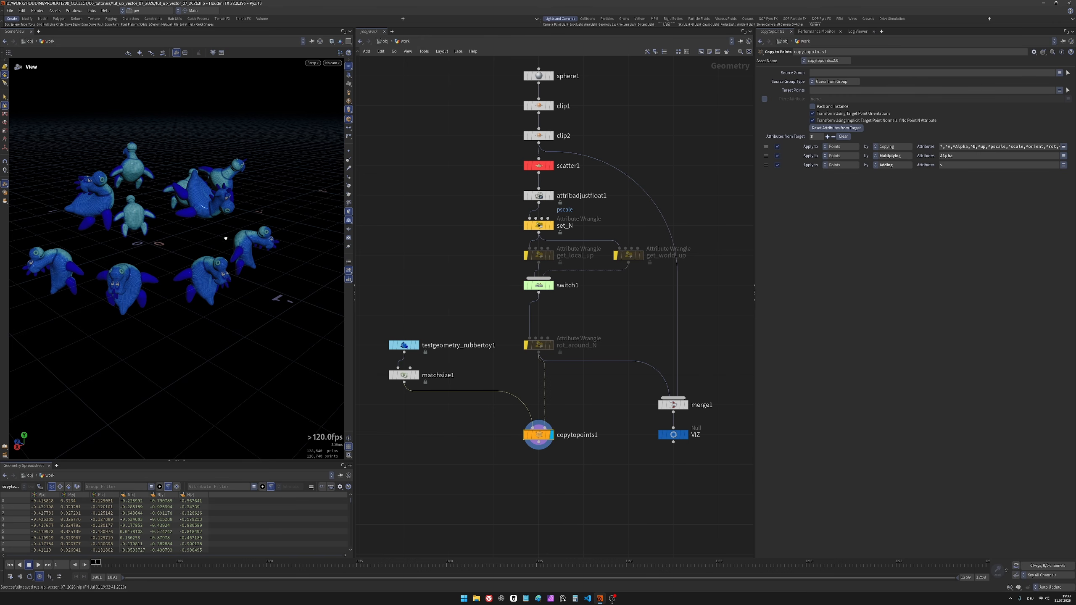
{"action": "left_click_drag", "start_coordinate": [226, 239], "coordinate": [221, 217]}
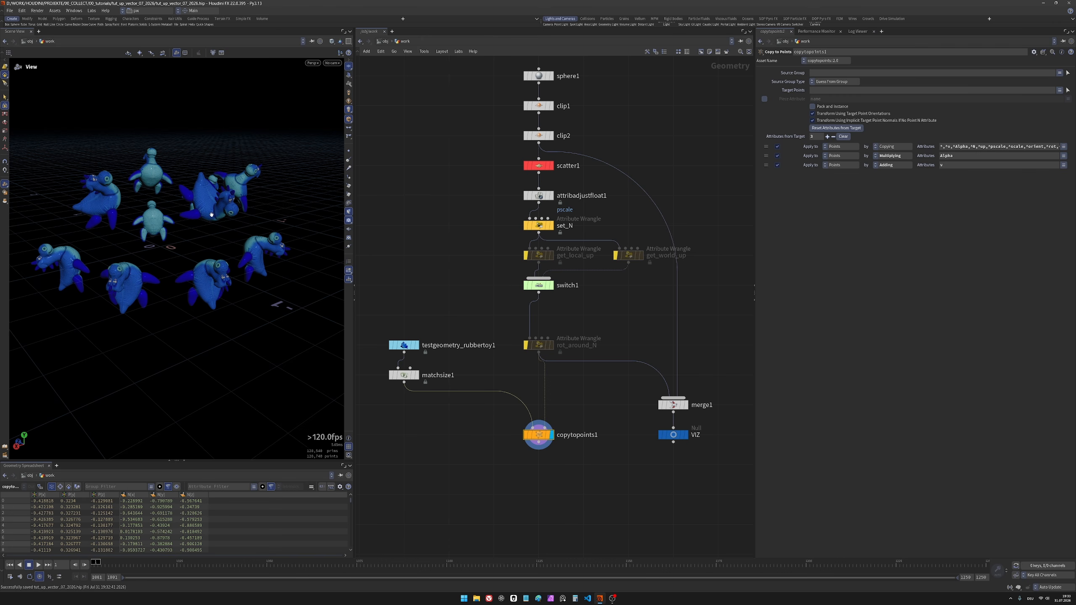
Step: Display matchsize1 again and examine the single rubber toy's orientation relative to the origin
{"action": "left_click_drag", "start_coordinate": [382, 303], "coordinate": [450, 366]}
{"action": "left_click", "coordinate": [417, 375]}
{"action": "left_click", "coordinate": [407, 377]}
{"action": "left_click_drag", "start_coordinate": [123, 276], "coordinate": [121, 316]}
{"action": "right_click_drag", "start_coordinate": [121, 316], "coordinate": [123, 329]}
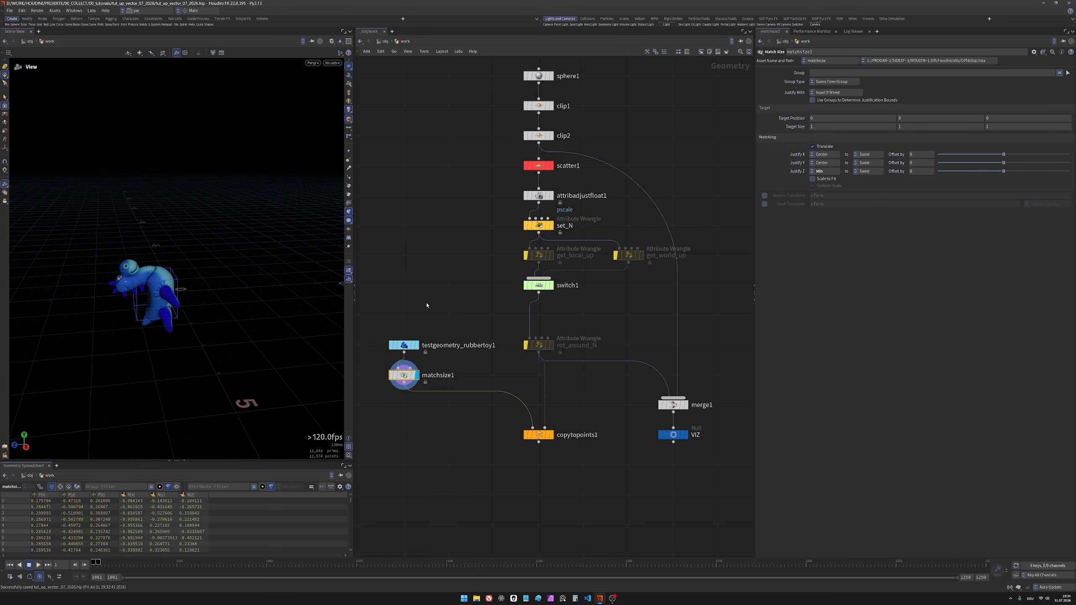
Step: Display copytopoints1 and compare the copied rubber toys' orientations from several angles
{"action": "middle_click_drag", "start_coordinate": [471, 293], "coordinate": [452, 264]}
{"action": "left_click", "coordinate": [520, 406]}
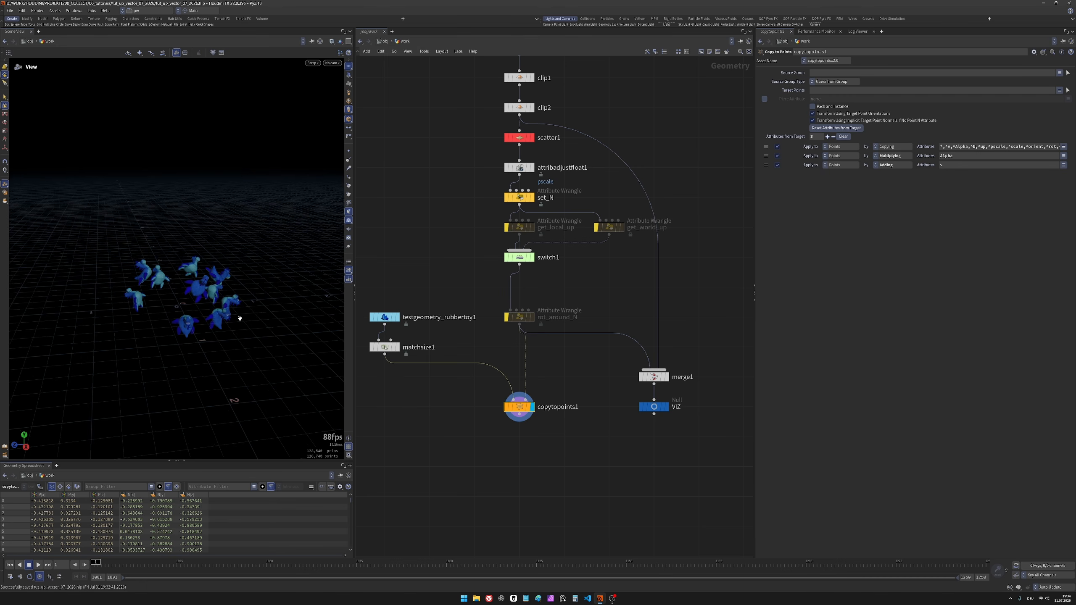
{"action": "scroll", "coordinate": [219, 321], "scroll_direction": "up", "scroll_amount": 5}
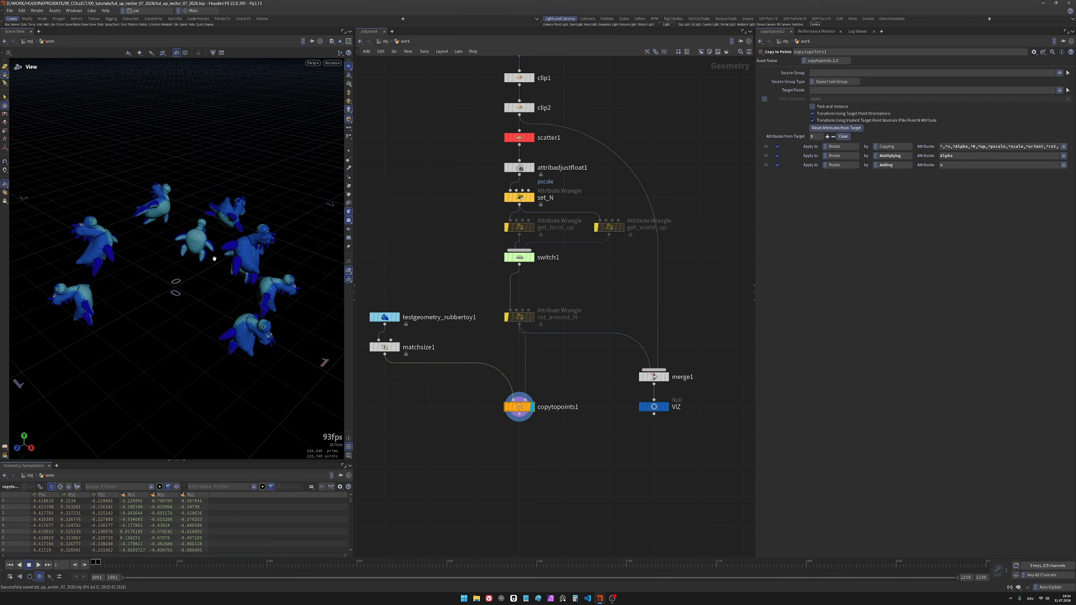
{"action": "left_click_drag", "start_coordinate": [214, 259], "coordinate": [191, 271]}
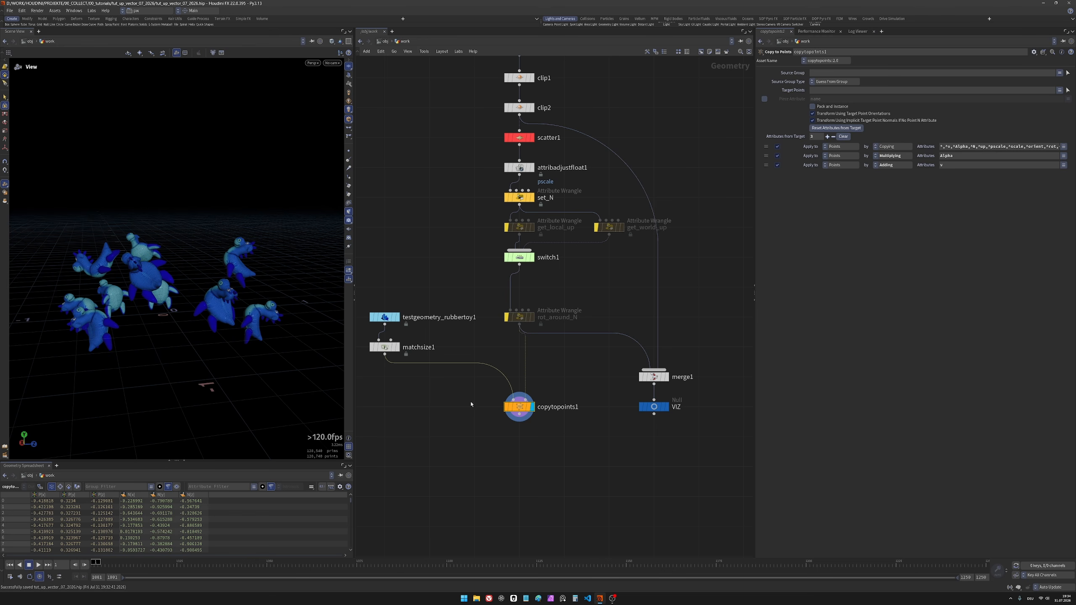
{"action": "left_click_drag", "start_coordinate": [171, 317], "coordinate": [197, 252]}
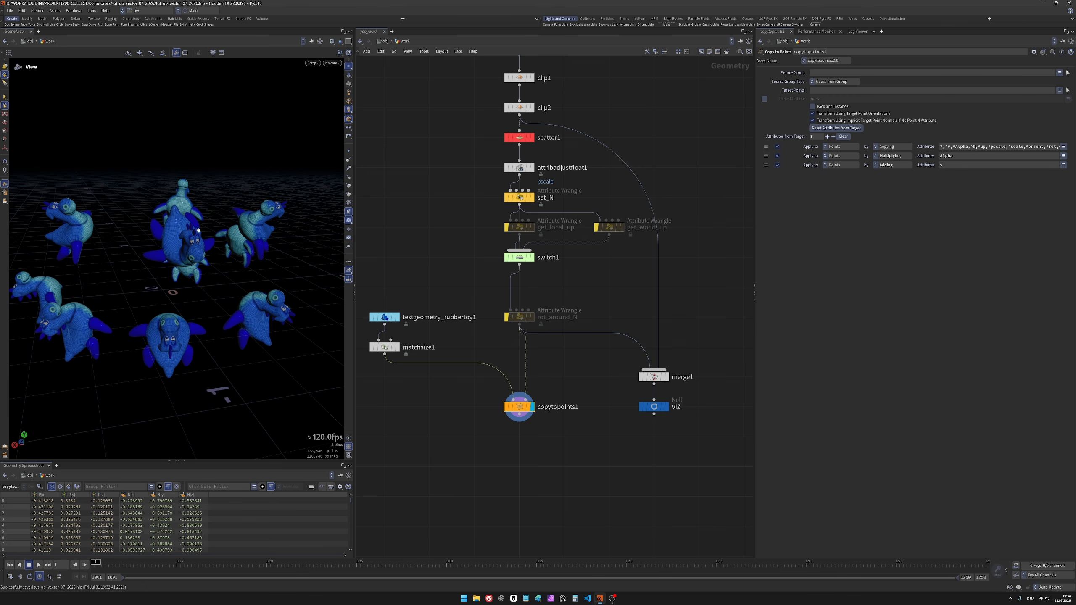
{"action": "left_click_drag", "start_coordinate": [186, 263], "coordinate": [192, 235]}
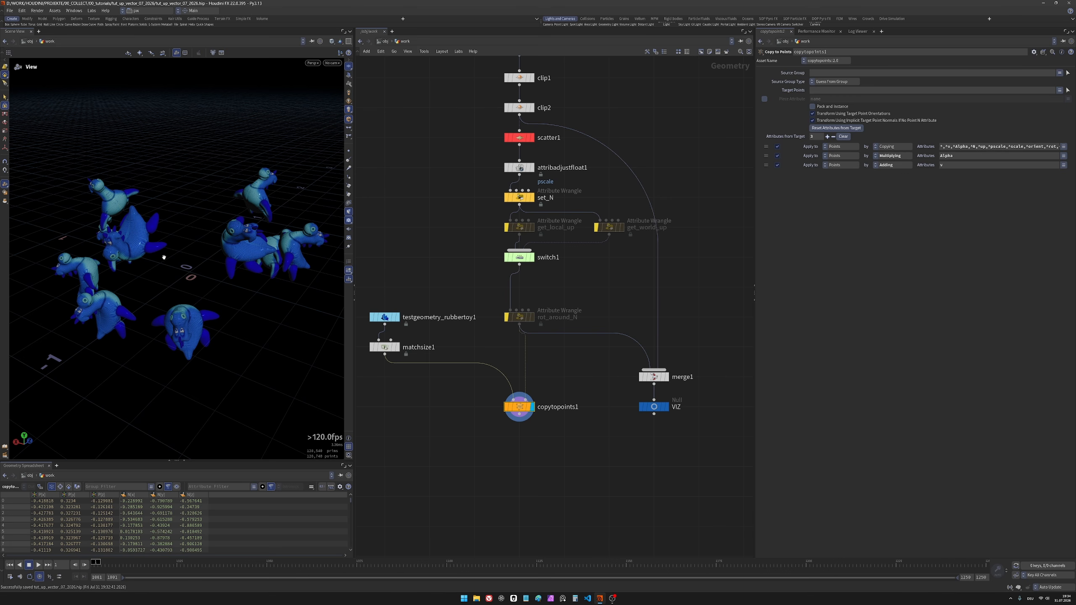
{"action": "left_click_drag", "start_coordinate": [164, 257], "coordinate": [99, 248]}
{"action": "left_click_drag", "start_coordinate": [92, 286], "coordinate": [96, 286]}
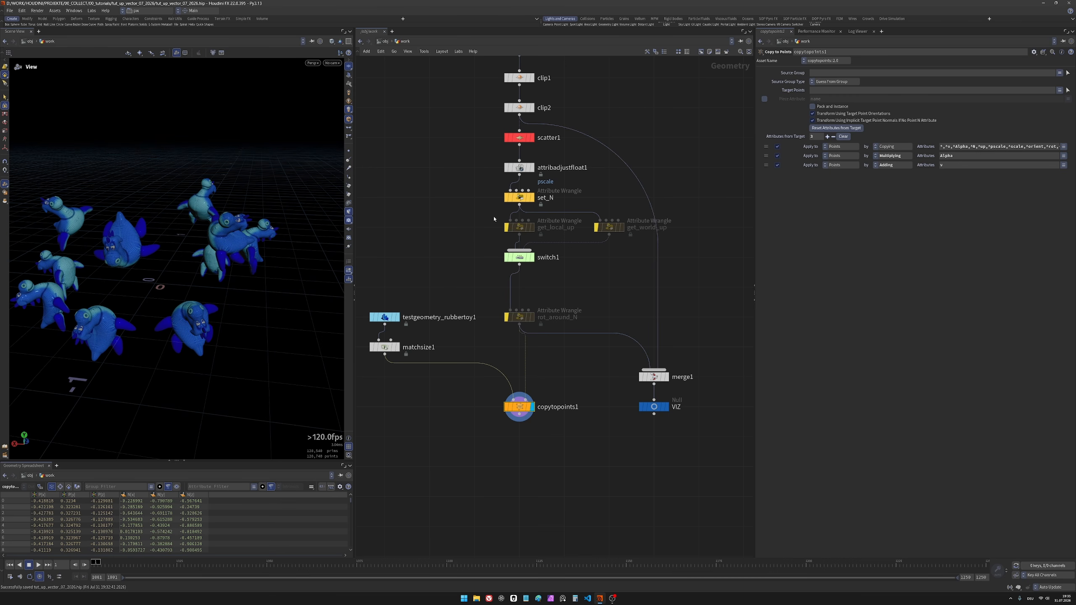
Step: Re-enable the bypassed get_local_up wrangle and show VIZ's clipped sphere as a template together with the copied toys
{"action": "left_click", "coordinate": [519, 228]}
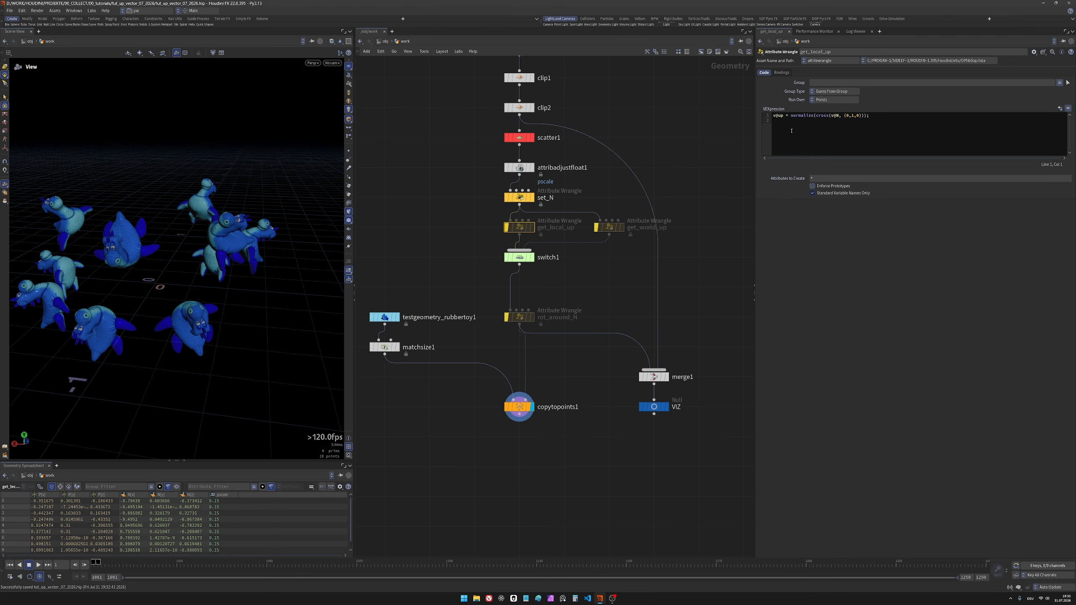
{"action": "left_click", "coordinate": [507, 231]}
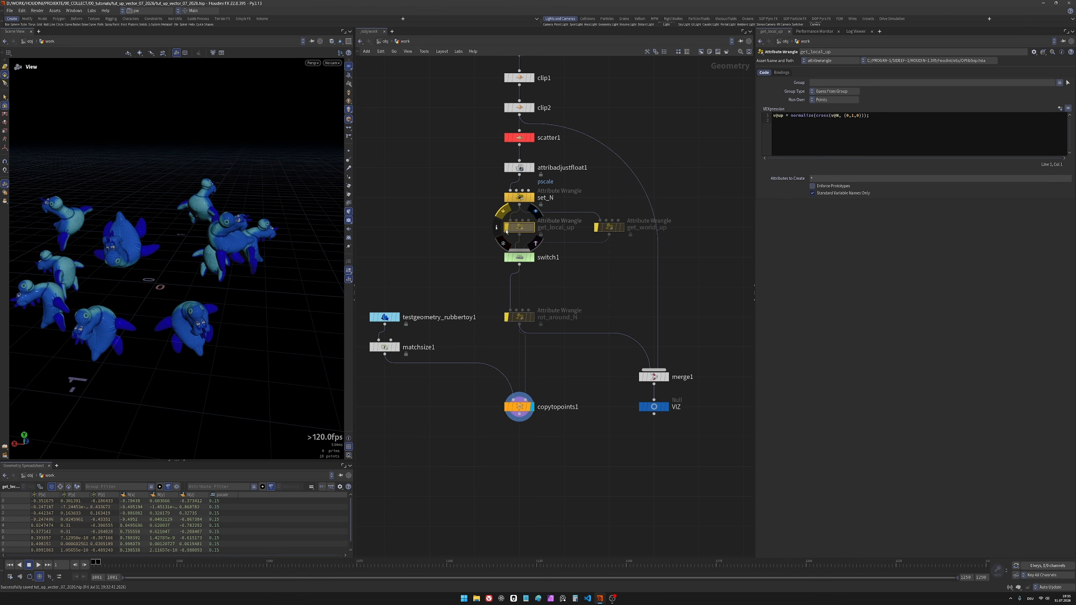
{"action": "mouse_move", "coordinate": [235, 253]}
{"action": "left_mouse_down"}
{"action": "mouse_move", "coordinate": [190, 243]}
{"action": "mouse_move", "coordinate": [229, 223]}
{"action": "mouse_move", "coordinate": [258, 234]}
{"action": "mouse_move", "coordinate": [239, 245]}
{"action": "left_mouse_up"}
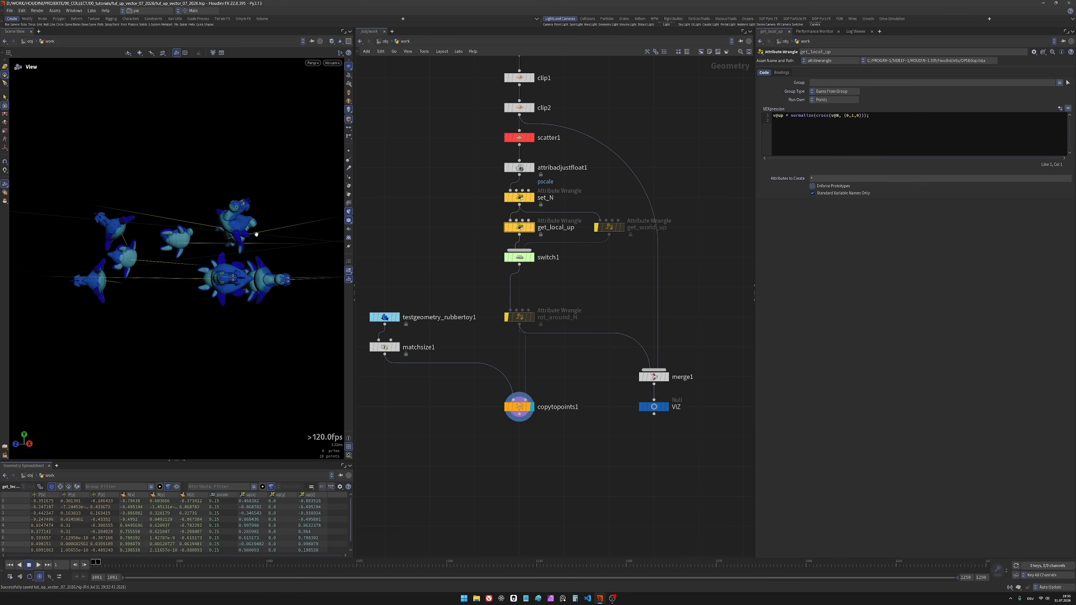
{"action": "right_click", "coordinate": [349, 279]}
{"action": "left_click", "coordinate": [368, 373]}
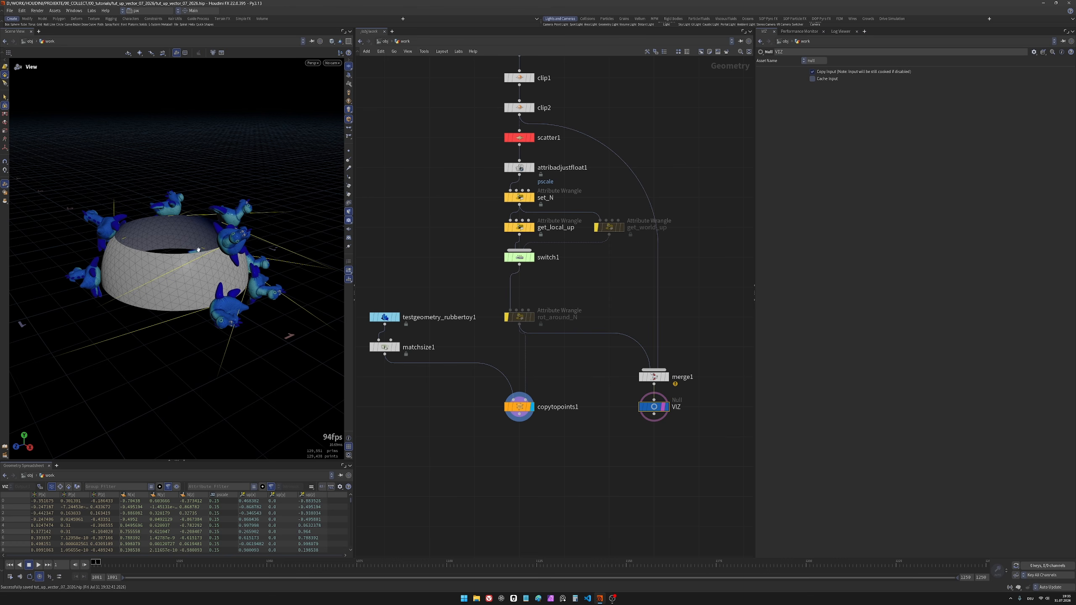
Step: Select get_local_up and examine from several angles how the toys sit around the clipped sphere with local up vectors
{"action": "mouse_move", "coordinate": [198, 250]}
{"action": "left_mouse_down"}
{"action": "mouse_move", "coordinate": [181, 239]}
{"action": "mouse_move", "coordinate": [214, 261]}
{"action": "mouse_move", "coordinate": [237, 258]}
{"action": "mouse_move", "coordinate": [160, 237]}
{"action": "mouse_move", "coordinate": [185, 261]}
{"action": "left_mouse_up"}
{"action": "left_click_drag", "start_coordinate": [211, 217], "coordinate": [182, 234]}
{"action": "scroll", "coordinate": [182, 234], "scroll_direction": "up", "scroll_amount": 3}
{"action": "left_click_drag", "start_coordinate": [465, 238], "coordinate": [525, 229]}
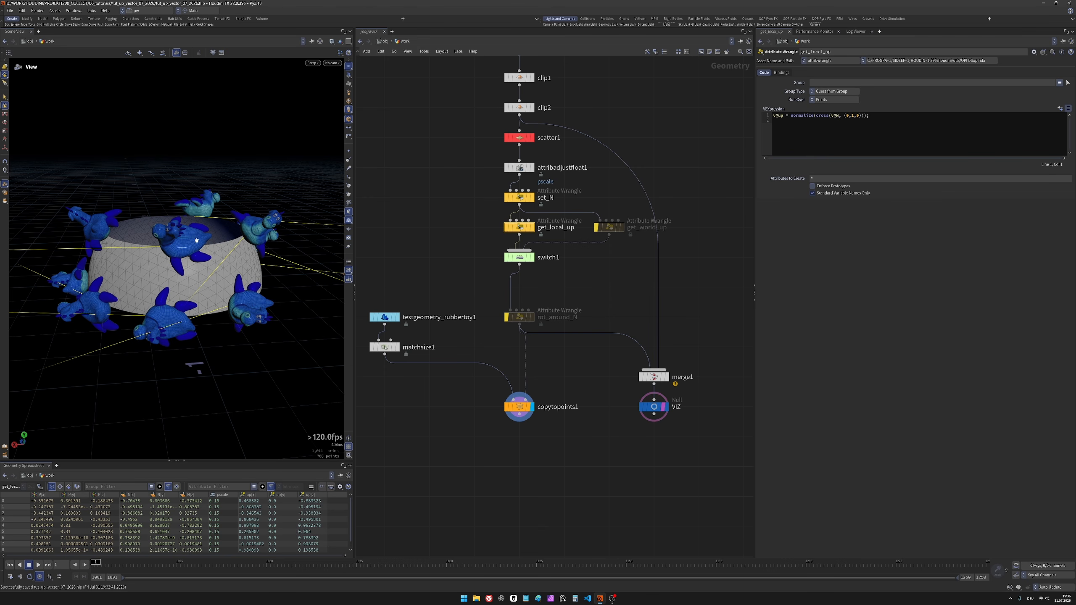
{"action": "mouse_move", "coordinate": [196, 240]}
{"action": "left_mouse_down"}
{"action": "mouse_move", "coordinate": [174, 253]}
{"action": "mouse_move", "coordinate": [201, 249]}
{"action": "mouse_move", "coordinate": [216, 264]}
{"action": "mouse_move", "coordinate": [184, 255]}
{"action": "left_mouse_up"}
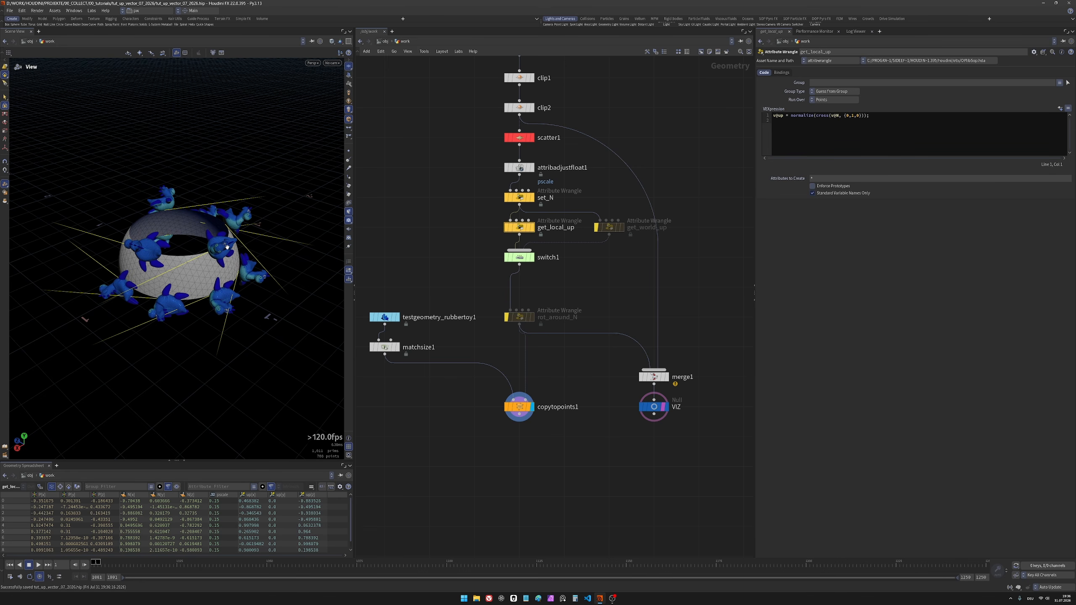
Step: Display switch1 with point normals on and examine normals and up vectors against get_local_up's cross product expression
{"action": "left_click_drag", "start_coordinate": [210, 257], "coordinate": [312, 186]}
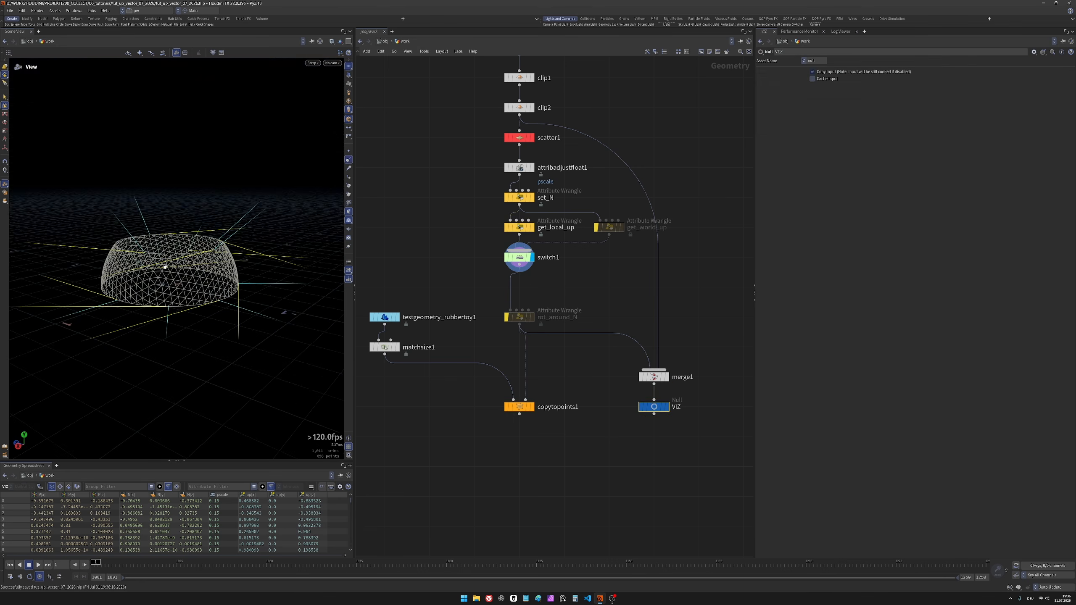
{"action": "left_click_drag", "start_coordinate": [197, 203], "coordinate": [212, 257]}
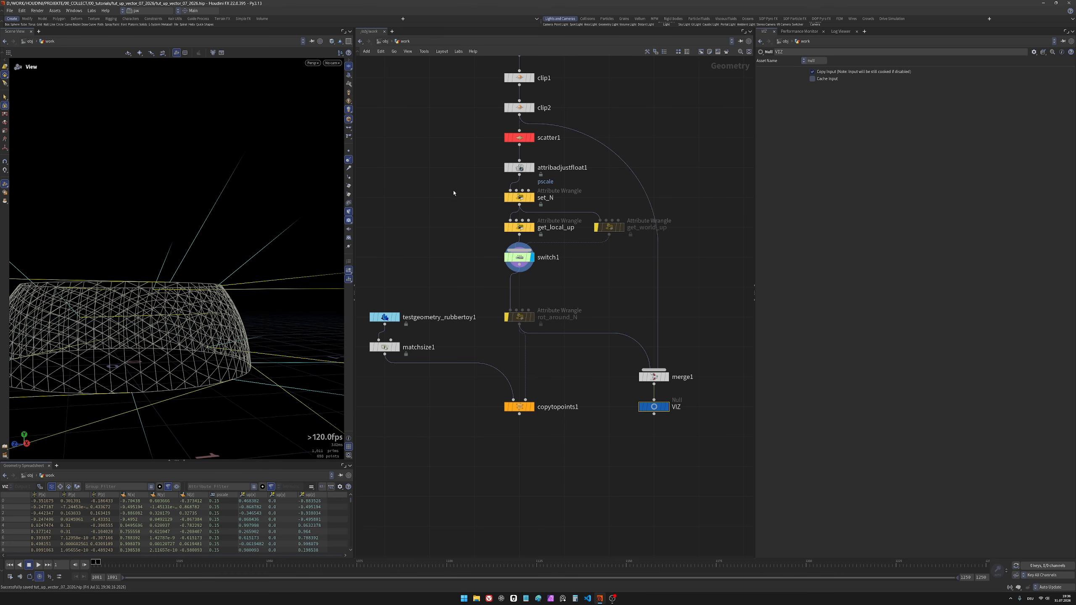
{"action": "left_click_drag", "start_coordinate": [454, 191], "coordinate": [491, 210]}
{"action": "left_click", "coordinate": [517, 229]}
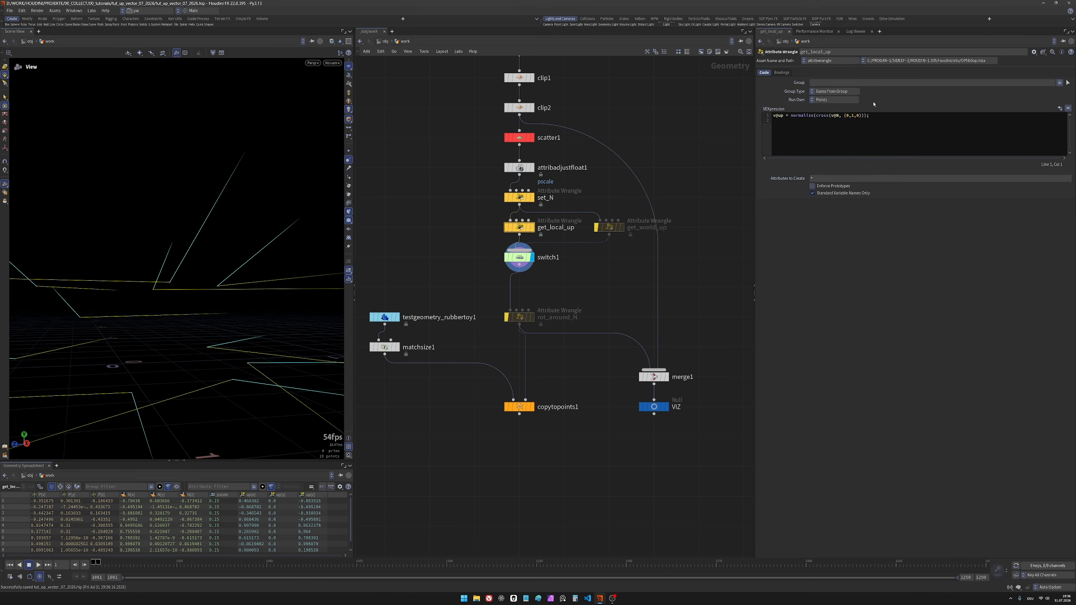
{"action": "left_click", "coordinate": [853, 116]}
{"action": "left_click_drag", "start_coordinate": [167, 231], "coordinate": [195, 259]}
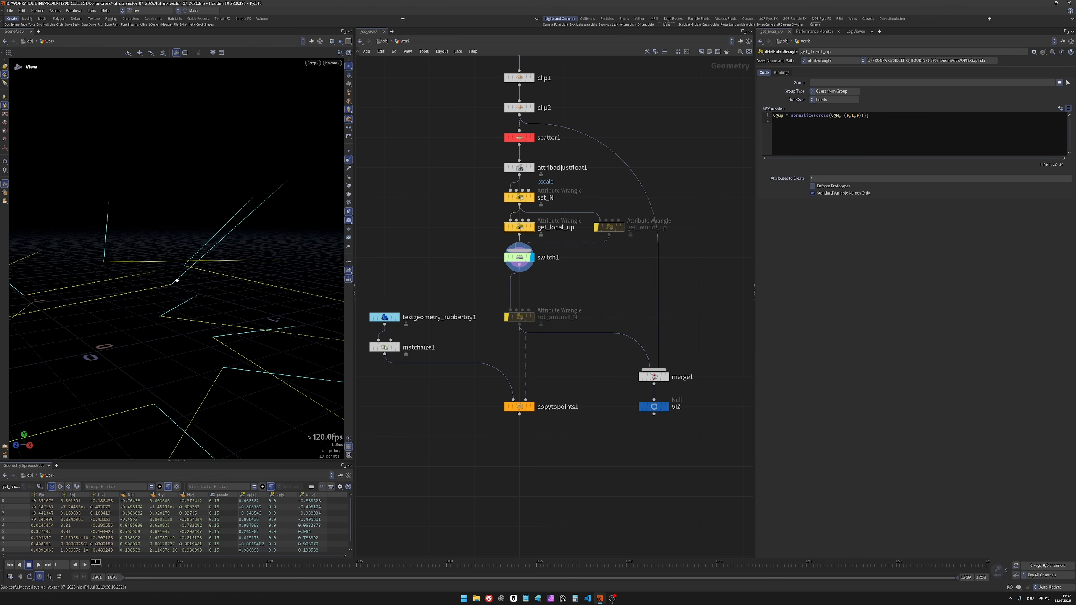
{"action": "left_click_drag", "start_coordinate": [177, 281], "coordinate": [336, 301]}
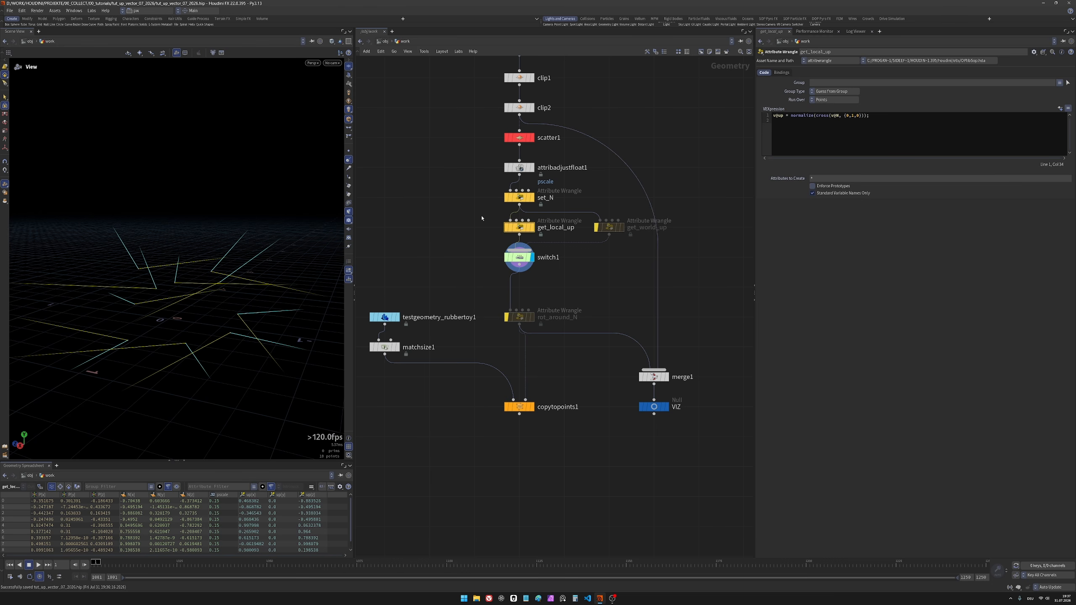
Step: Display get_local_up with point normals hidden and examine only the local up vectors
{"action": "left_click", "coordinate": [533, 228]}
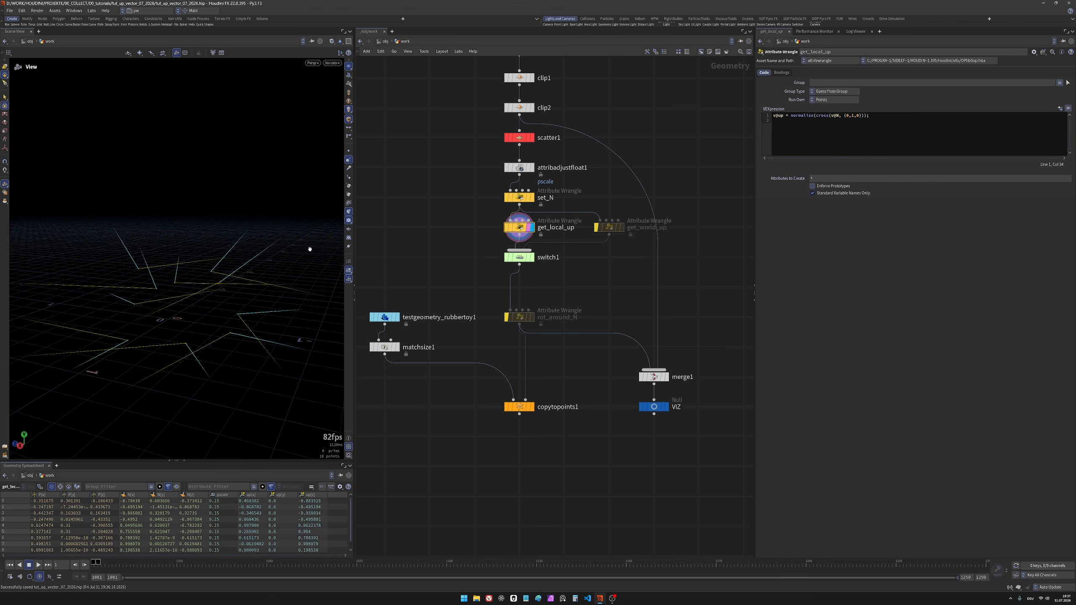
{"action": "left_click", "coordinate": [348, 160]}
{"action": "mouse_move", "coordinate": [159, 315]}
{"action": "left_mouse_down"}
{"action": "mouse_move", "coordinate": [148, 305]}
{"action": "mouse_move", "coordinate": [160, 321]}
{"action": "left_mouse_up"}
{"action": "left_click_drag", "start_coordinate": [245, 288], "coordinate": [218, 306]}
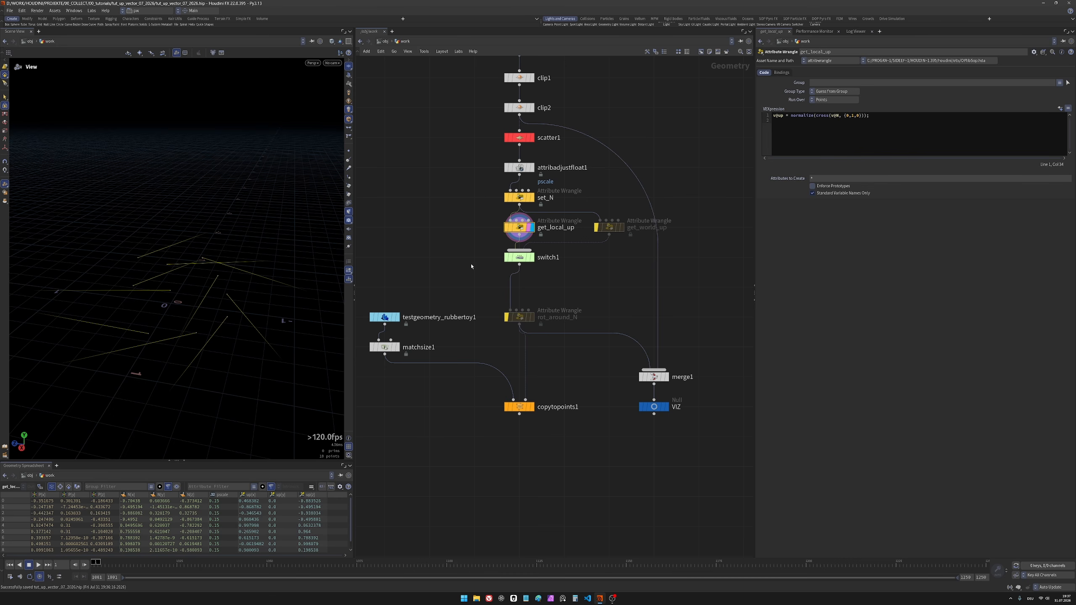
Step: Display get_world_up, take it out of bypass, and examine its world up vectors
{"action": "left_click", "coordinate": [614, 228]}
{"action": "left_click", "coordinate": [623, 229]}
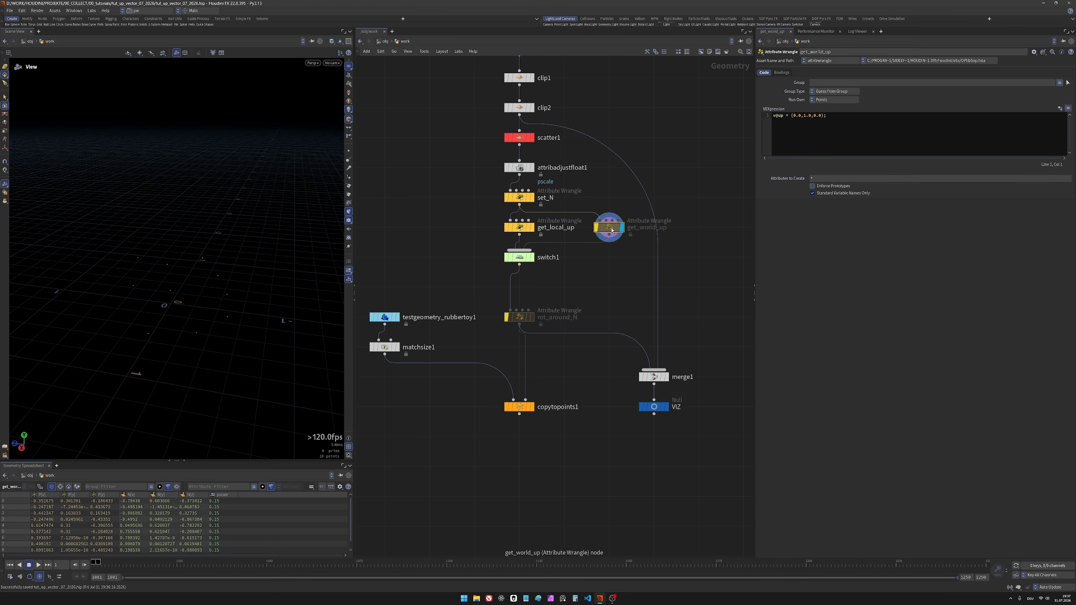
{"action": "left_click", "coordinate": [595, 213]}
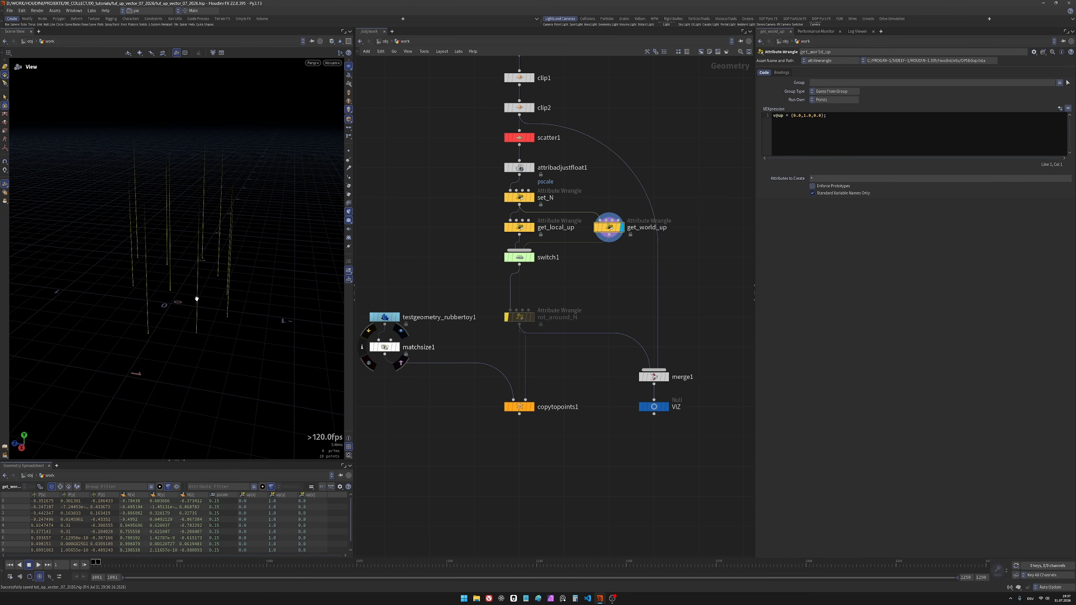
{"action": "mouse_move", "coordinate": [196, 299]}
{"action": "left_mouse_down"}
{"action": "mouse_move", "coordinate": [226, 288]}
{"action": "mouse_move", "coordinate": [183, 284]}
{"action": "mouse_move", "coordinate": [214, 293]}
{"action": "mouse_move", "coordinate": [204, 297]}
{"action": "left_mouse_up"}
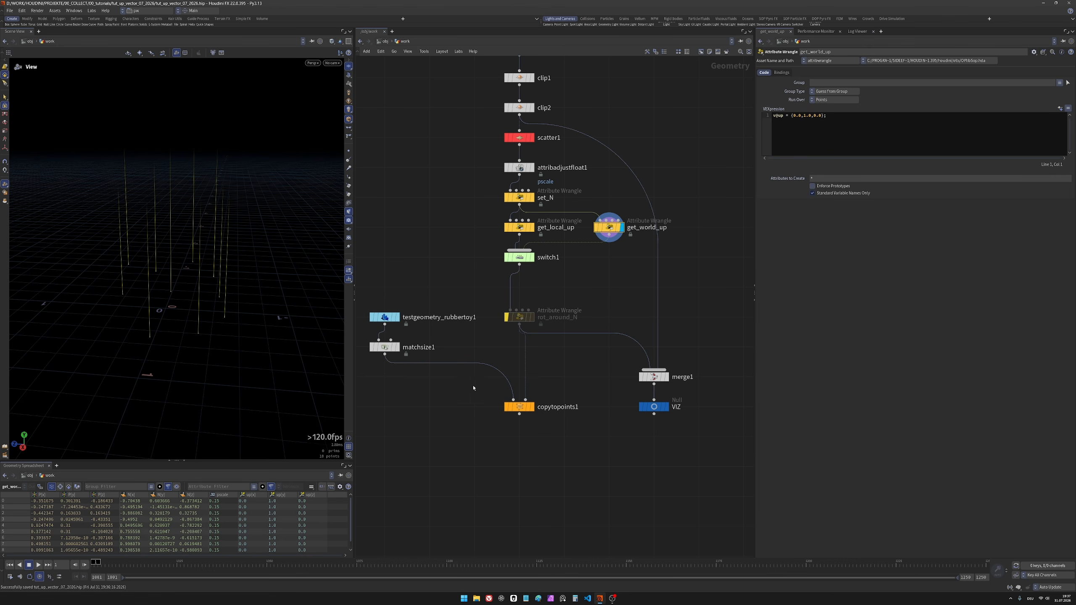
Step: Display copytopoints1 and set switch1's Select Input to 1 so the toys use the world up vector
{"action": "left_click_drag", "start_coordinate": [482, 392], "coordinate": [526, 414]}
{"action": "left_click", "coordinate": [533, 408]}
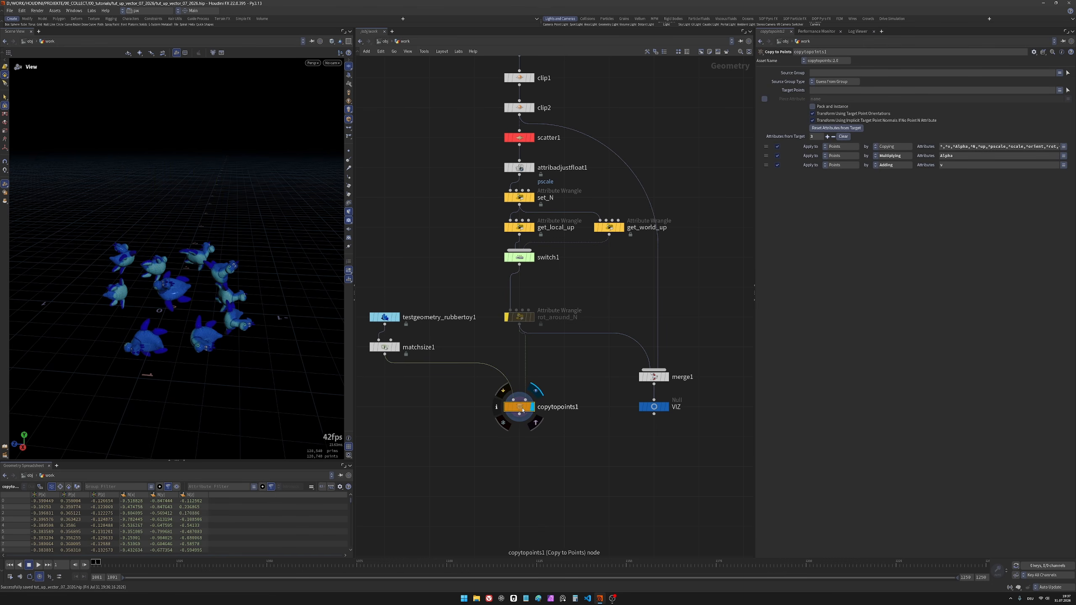
{"action": "scroll", "coordinate": [218, 282], "scroll_direction": "up", "scroll_amount": 4}
{"action": "left_click", "coordinate": [520, 257]}
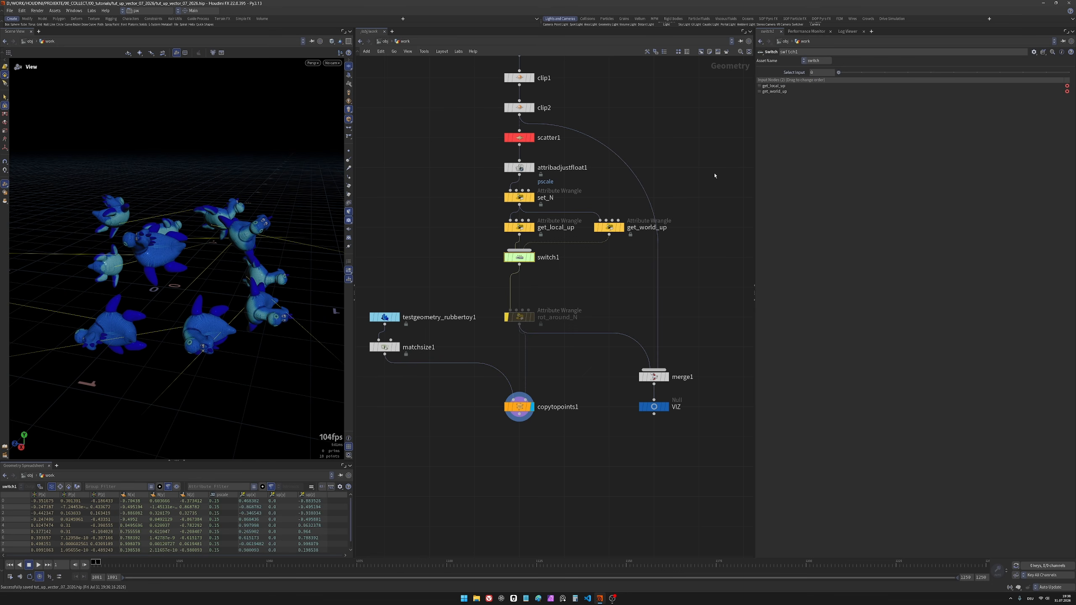
{"action": "left_click_drag", "start_coordinate": [856, 73], "coordinate": [861, 72]}
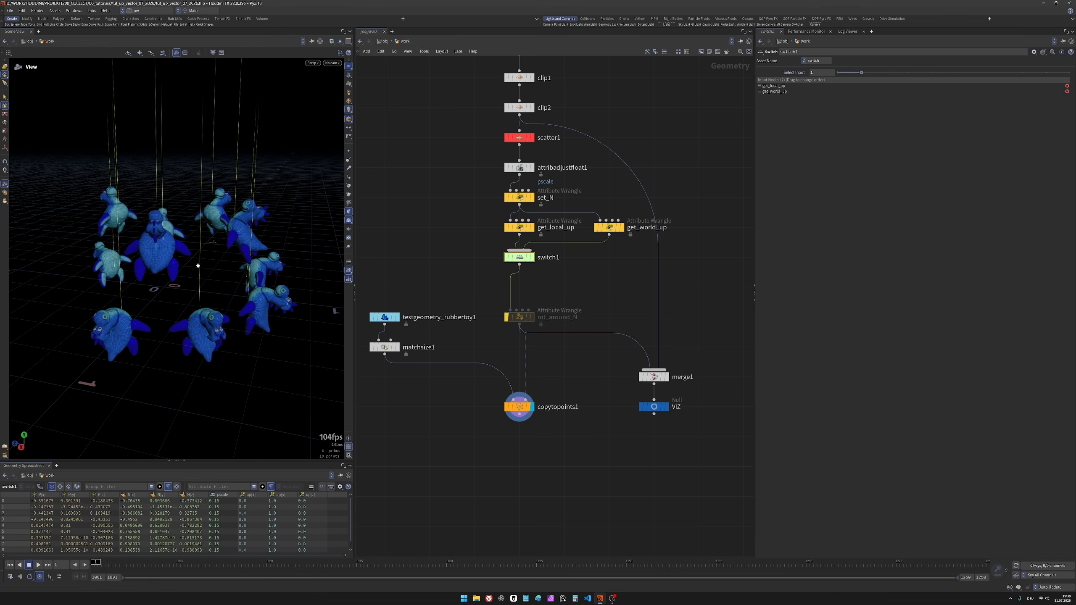
{"action": "mouse_move", "coordinate": [182, 303]}
{"action": "left_mouse_down"}
{"action": "mouse_move", "coordinate": [203, 308]}
{"action": "mouse_move", "coordinate": [197, 303]}
{"action": "left_mouse_up"}
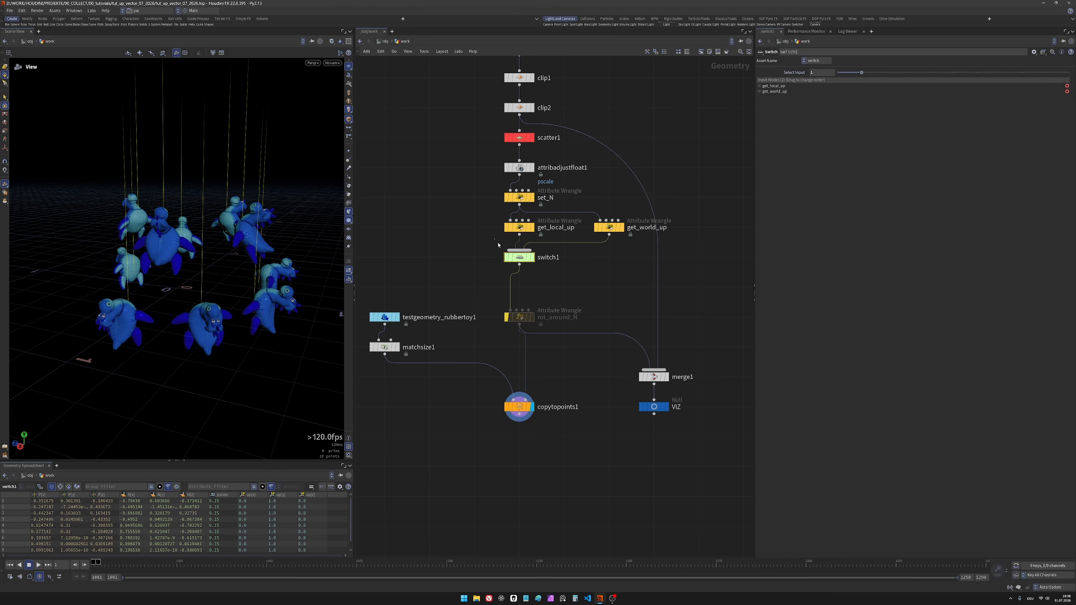
Step: Set switch1's Select Input to 0, compare the toys with get_world_up's vectors, and save the scene
{"action": "left_click_drag", "start_coordinate": [862, 72], "coordinate": [838, 72]}
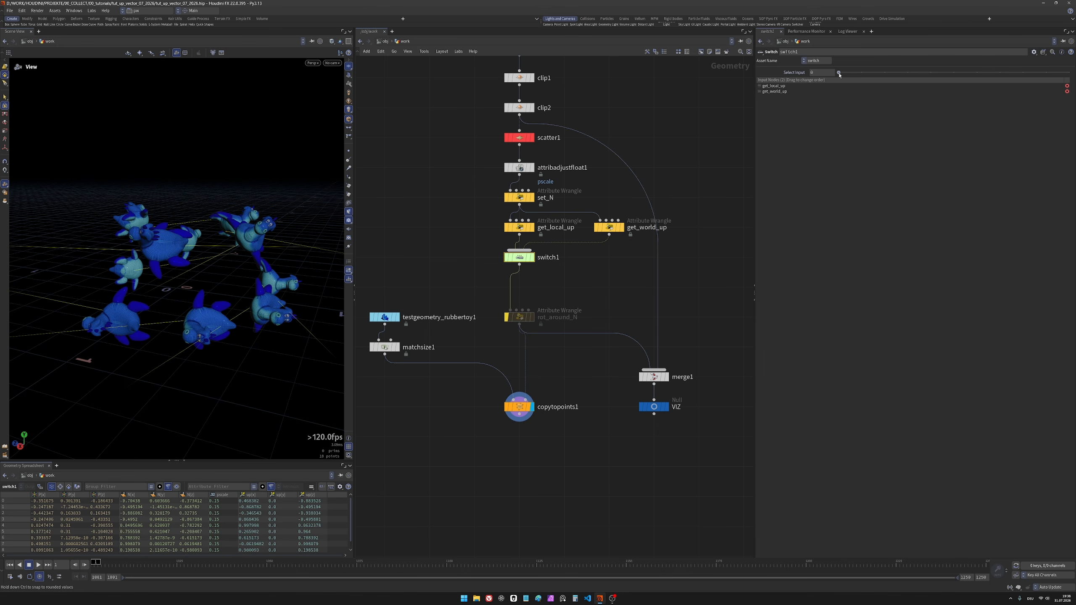
{"action": "left_click_drag", "start_coordinate": [207, 330], "coordinate": [279, 302]}
{"action": "left_click", "coordinate": [618, 228]}
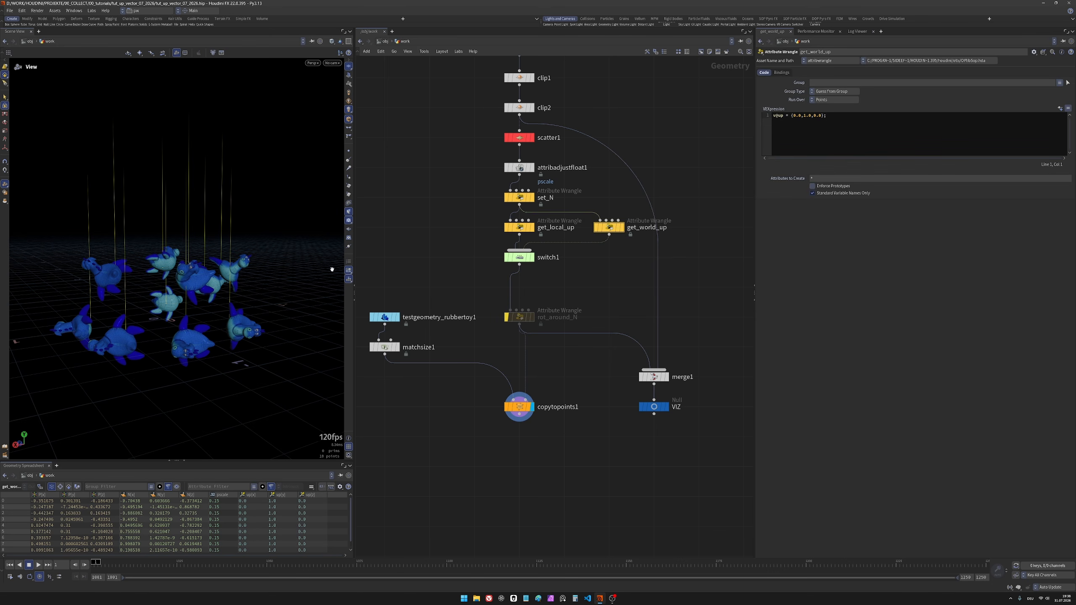
{"action": "left_click_drag", "start_coordinate": [191, 267], "coordinate": [212, 297]}
{"action": "key", "text": "ctrl+s"}
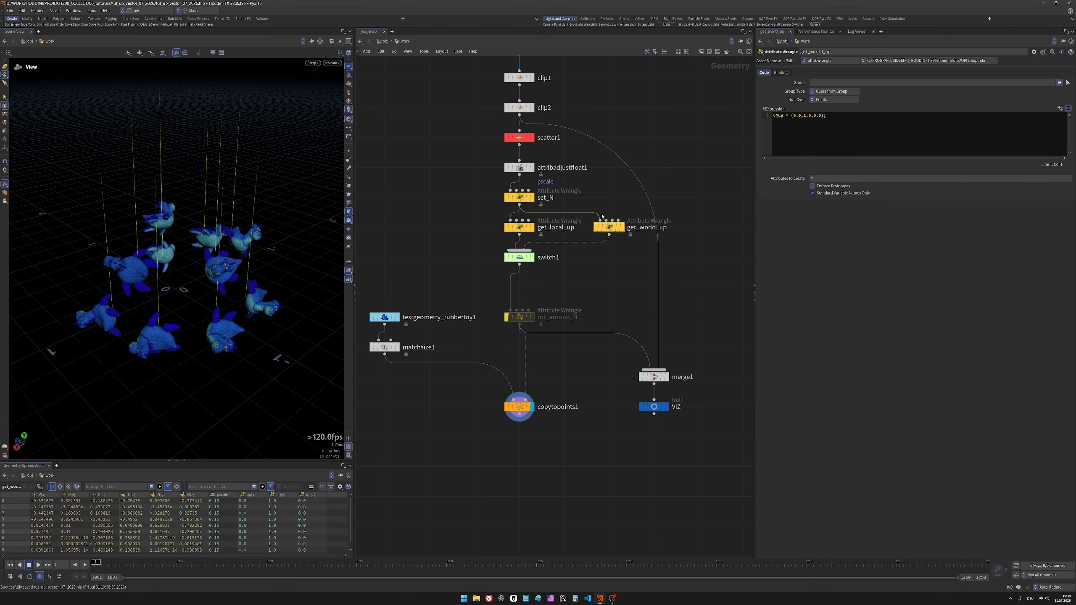
Step: Review the toys with get_local_up's vectors, set switch1's Select Input back to 1, and examine the result
{"action": "left_click_drag", "start_coordinate": [454, 225], "coordinate": [526, 226]}
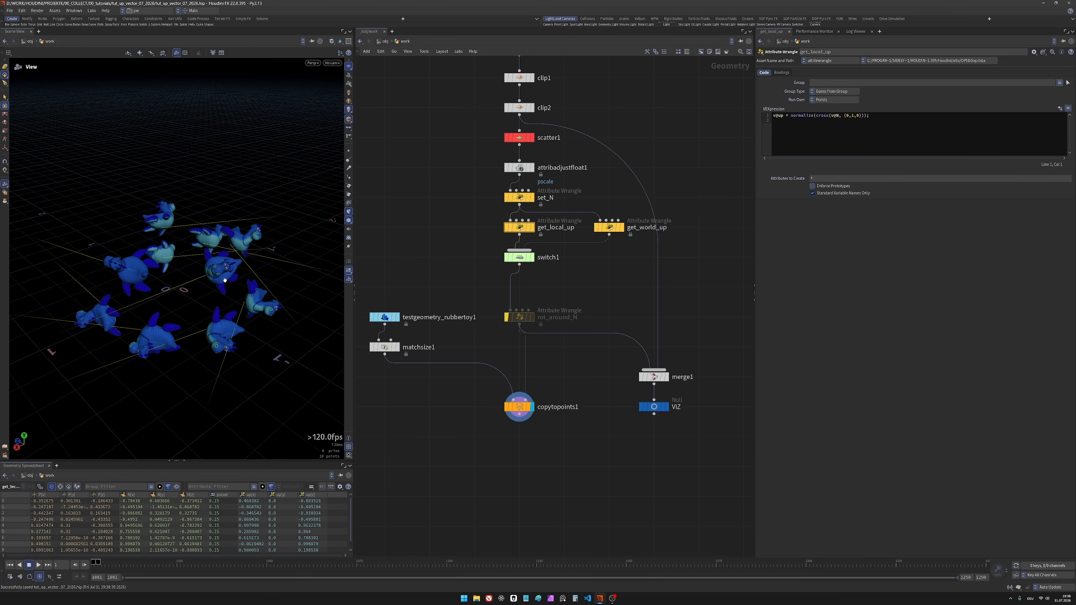
{"action": "mouse_move", "coordinate": [225, 280]}
{"action": "left_mouse_down"}
{"action": "mouse_move", "coordinate": [200, 300]}
{"action": "mouse_move", "coordinate": [240, 294]}
{"action": "mouse_move", "coordinate": [230, 278]}
{"action": "left_mouse_up"}
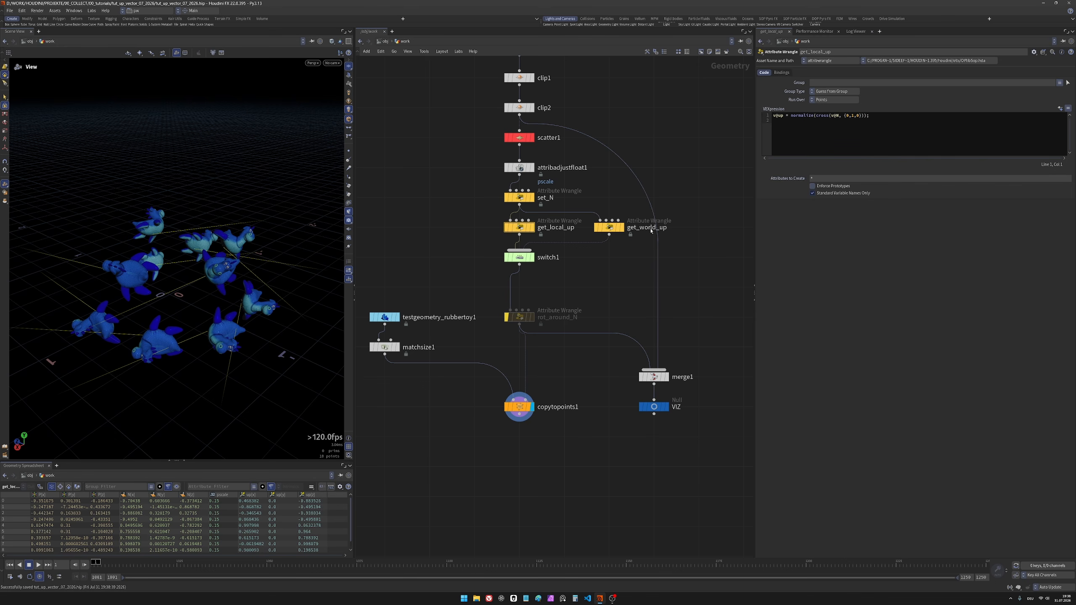
{"action": "left_click", "coordinate": [519, 257]}
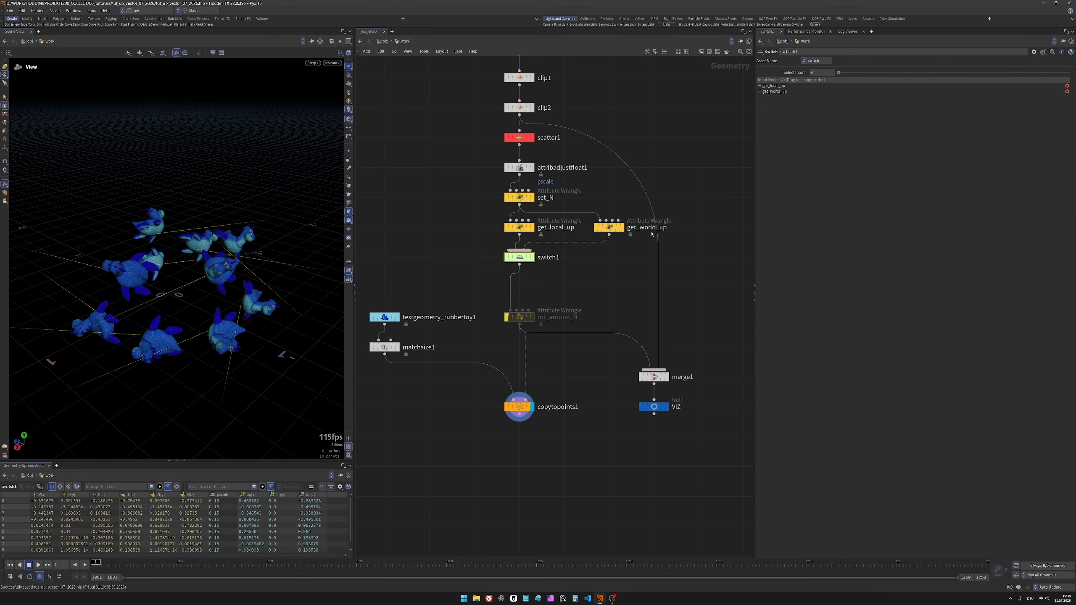
{"action": "left_click_drag", "start_coordinate": [838, 72], "coordinate": [861, 73]}
{"action": "left_click_drag", "start_coordinate": [199, 259], "coordinate": [369, 257]}
{"action": "scroll", "coordinate": [209, 247], "scroll_direction": "up", "scroll_amount": 5}
{"action": "scroll", "coordinate": [187, 251], "scroll_direction": "down", "scroll_amount": 3}
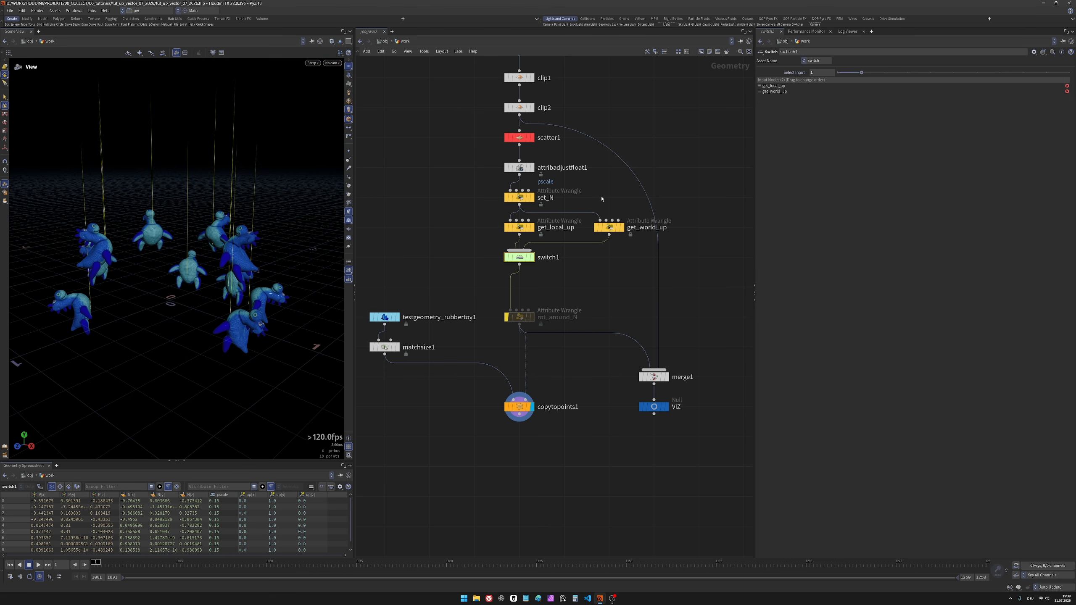
Step: Delete the get_world_up wrangle and the switch1 node, keeping only get_local_up in the chain
{"action": "left_click", "coordinate": [599, 229]}
{"action": "key", "text": "Delete"}
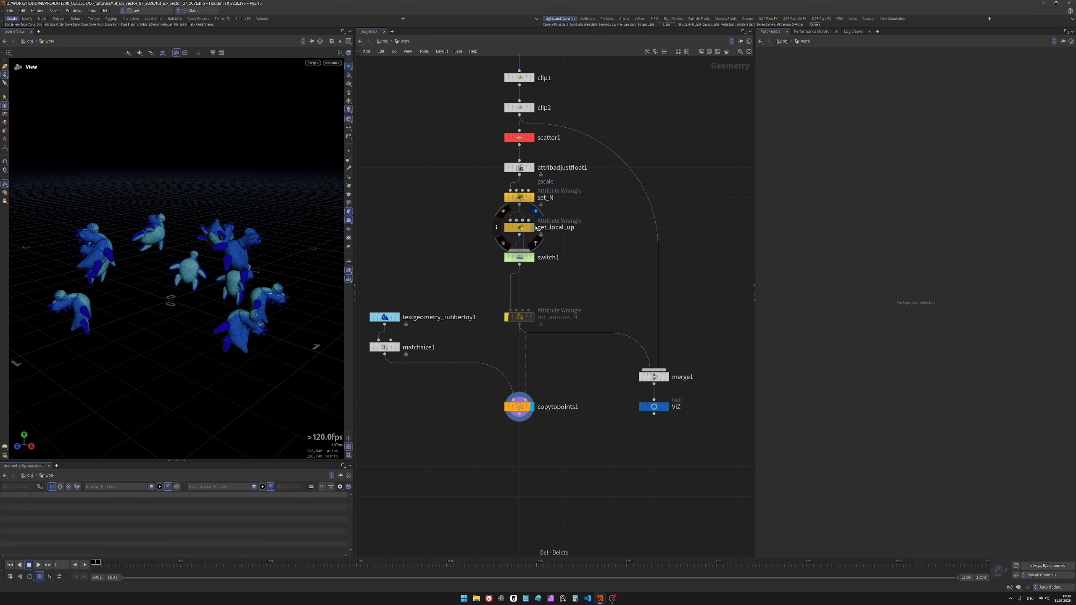
{"action": "left_click", "coordinate": [520, 257]}
{"action": "key", "text": "Delete"}
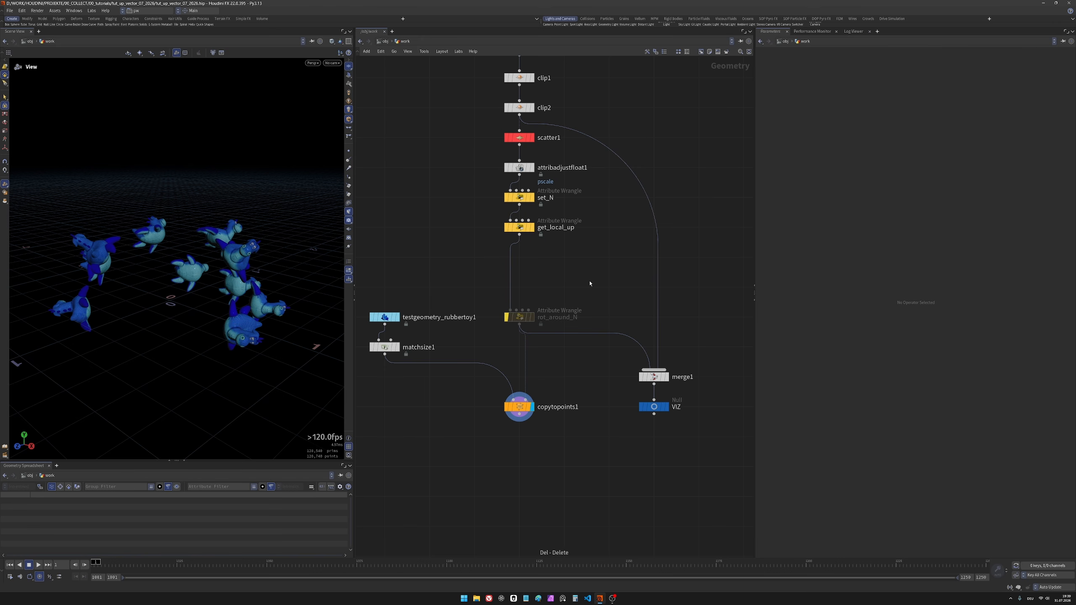
Step: Review get_local_up's VEXpression, save the scene, and inspect the toys produced by copytopoints1
{"action": "left_click", "coordinate": [531, 228]}
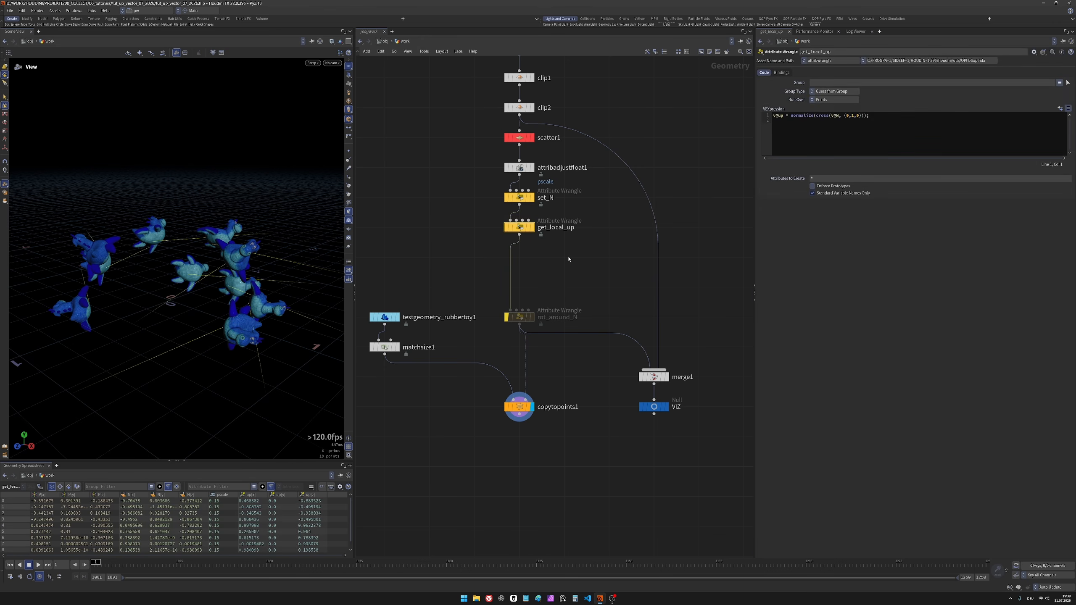
{"action": "key", "text": "ctrl+s"}
{"action": "left_click", "coordinate": [872, 124]}
{"action": "left_click", "coordinate": [519, 407]}
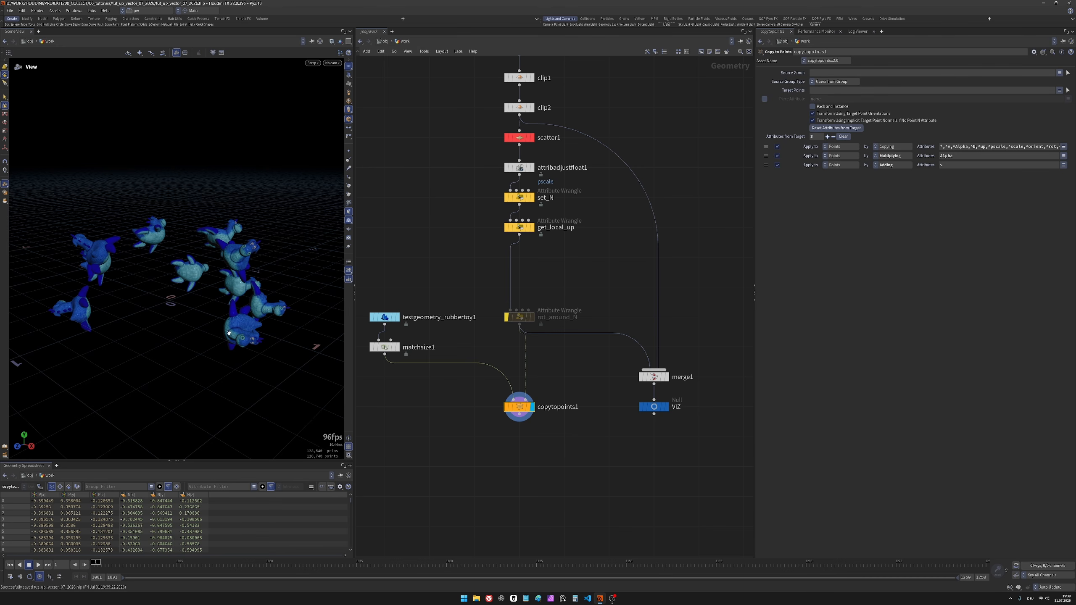
{"action": "left_click_drag", "start_coordinate": [229, 333], "coordinate": [200, 288]}
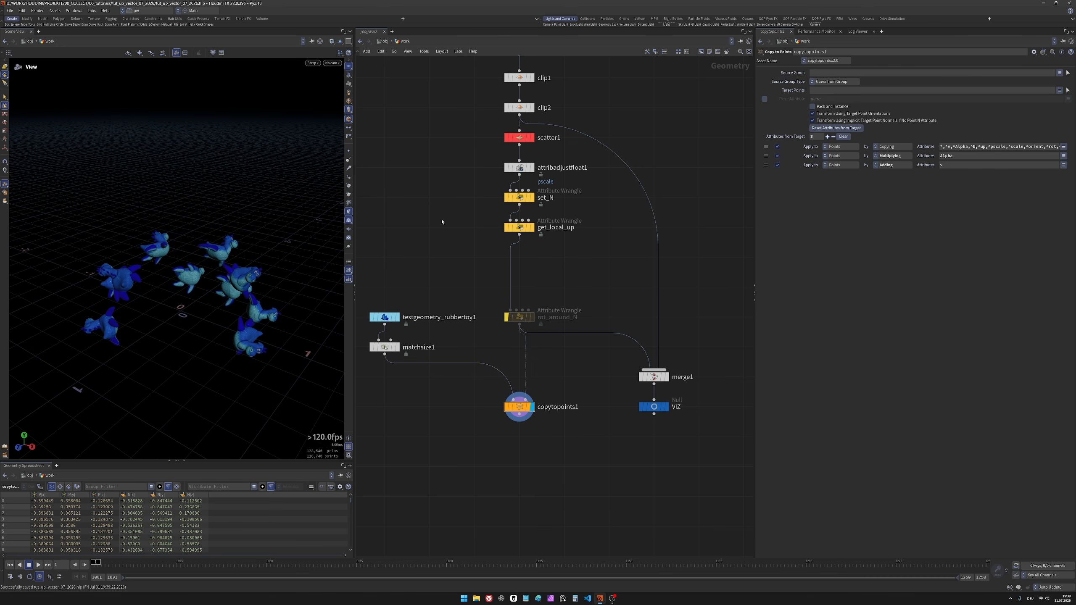
Step: Display the set_N wrangle and inspect its points and normal expression
{"action": "middle_click_drag", "start_coordinate": [442, 220], "coordinate": [454, 265]}
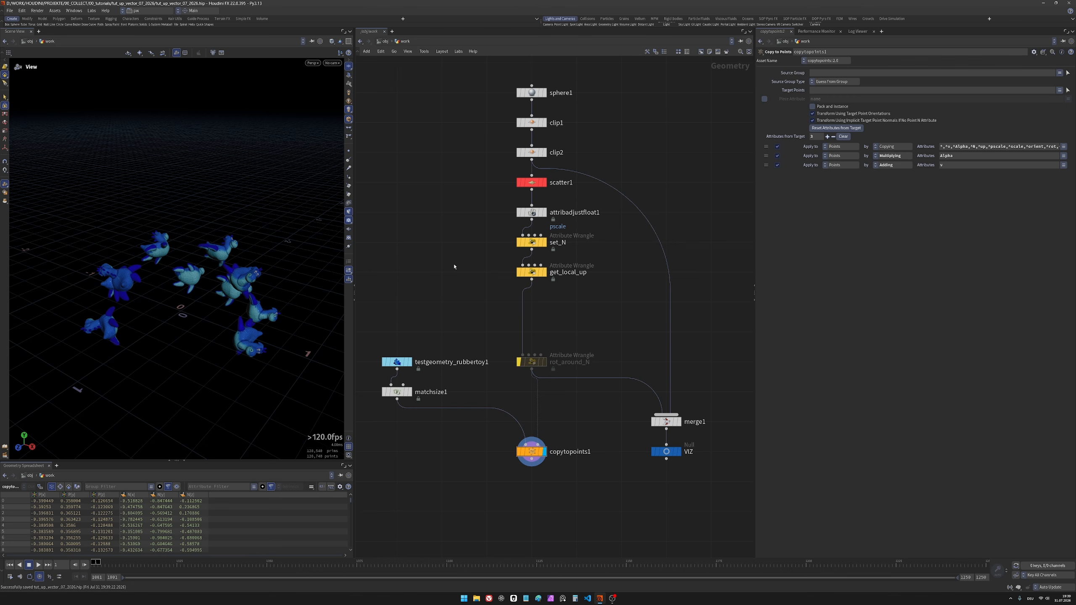
{"action": "middle_click_drag", "start_coordinate": [469, 334], "coordinate": [470, 314]}
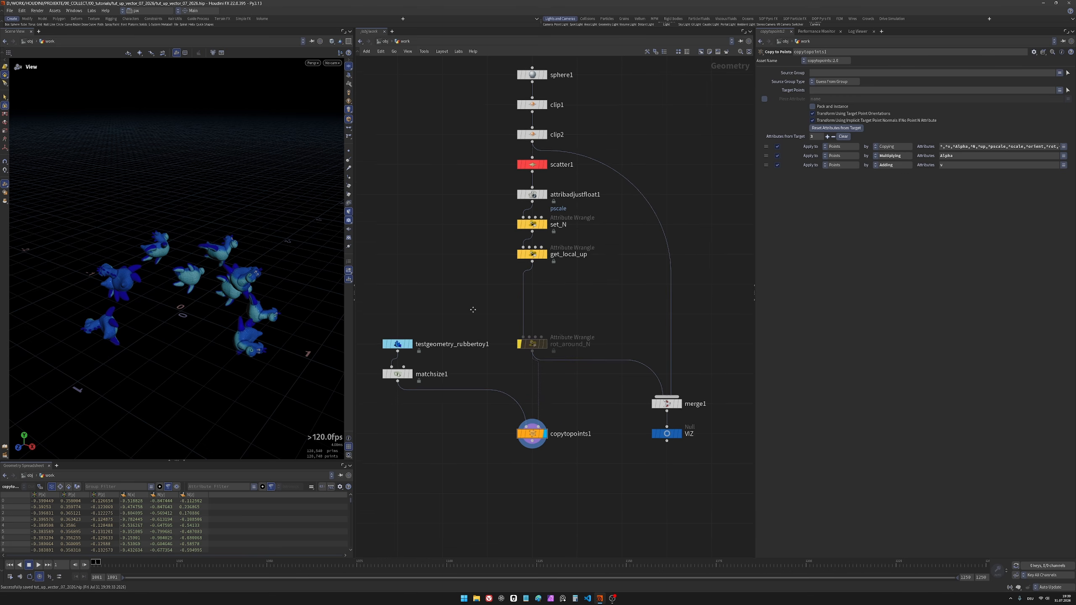
{"action": "left_click", "coordinate": [532, 221]}
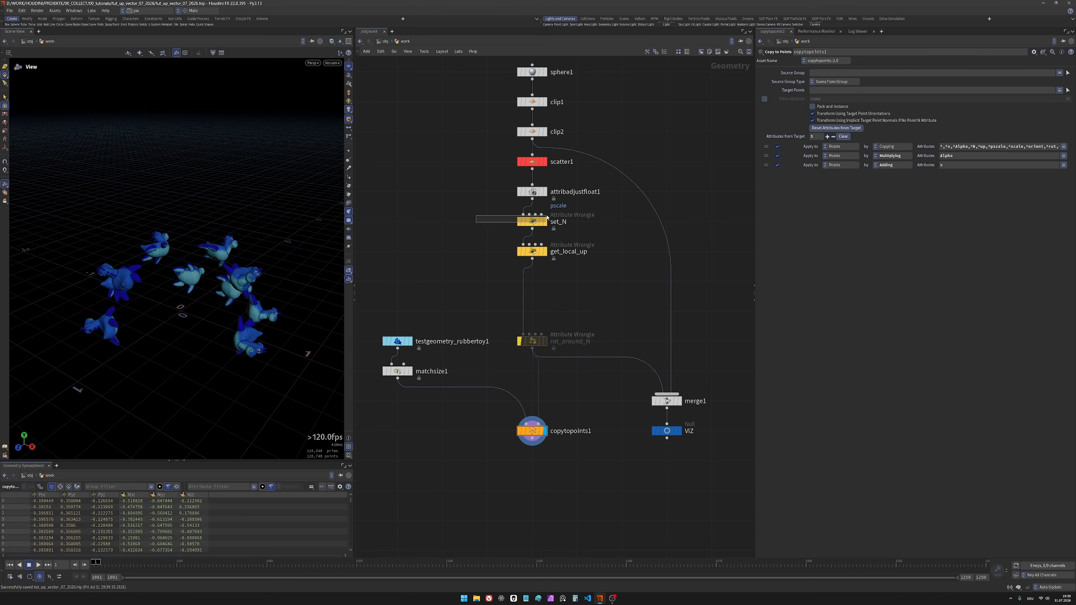
{"action": "left_click", "coordinate": [544, 221]}
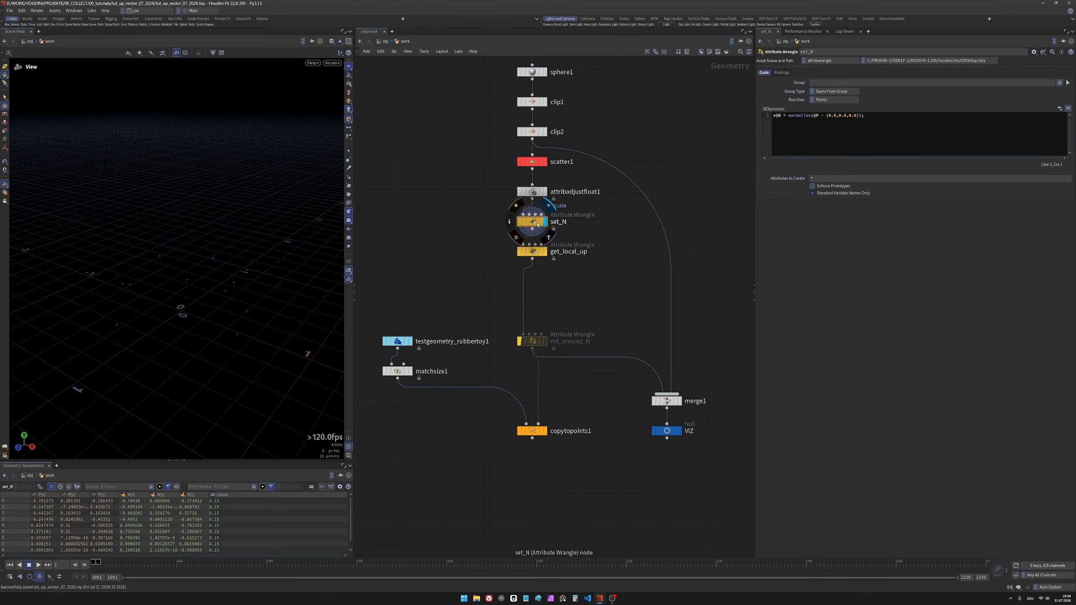
{"action": "left_click", "coordinate": [348, 160]}
{"action": "mouse_move", "coordinate": [209, 294]}
{"action": "left_mouse_down"}
{"action": "mouse_move", "coordinate": [235, 305]}
{"action": "mouse_move", "coordinate": [205, 305]}
{"action": "mouse_move", "coordinate": [209, 289]}
{"action": "left_mouse_up"}
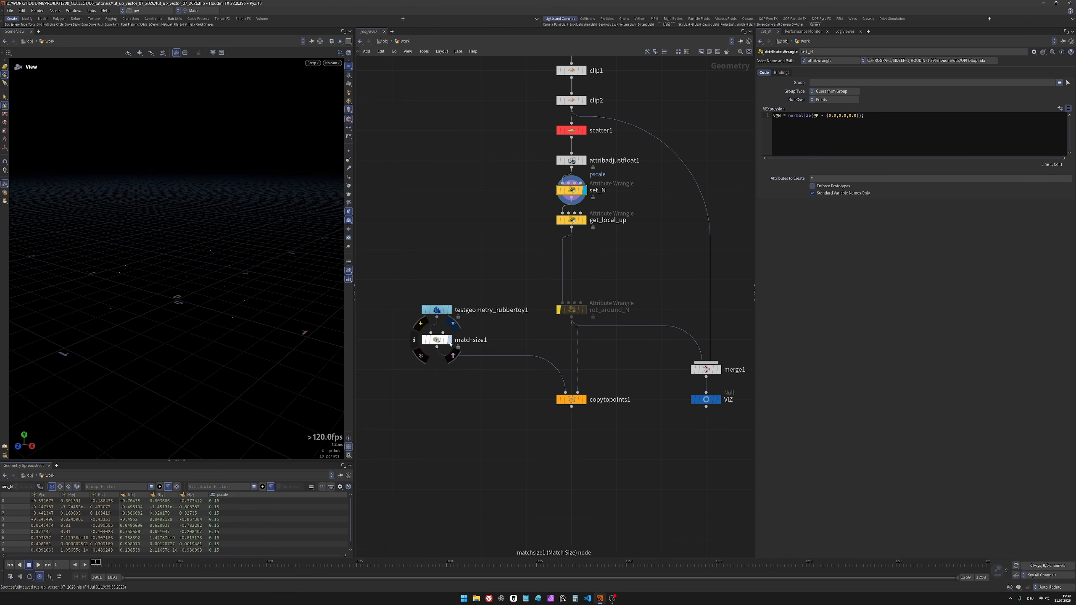
Step: Display matchsize1, frame the source rubber toy, and examine its orientation relative to the world axes
{"action": "left_click", "coordinate": [450, 344]}
{"action": "left_click", "coordinate": [436, 341]}
{"action": "key", "text": "h"}
{"action": "left_click_drag", "start_coordinate": [164, 269], "coordinate": [216, 323]}
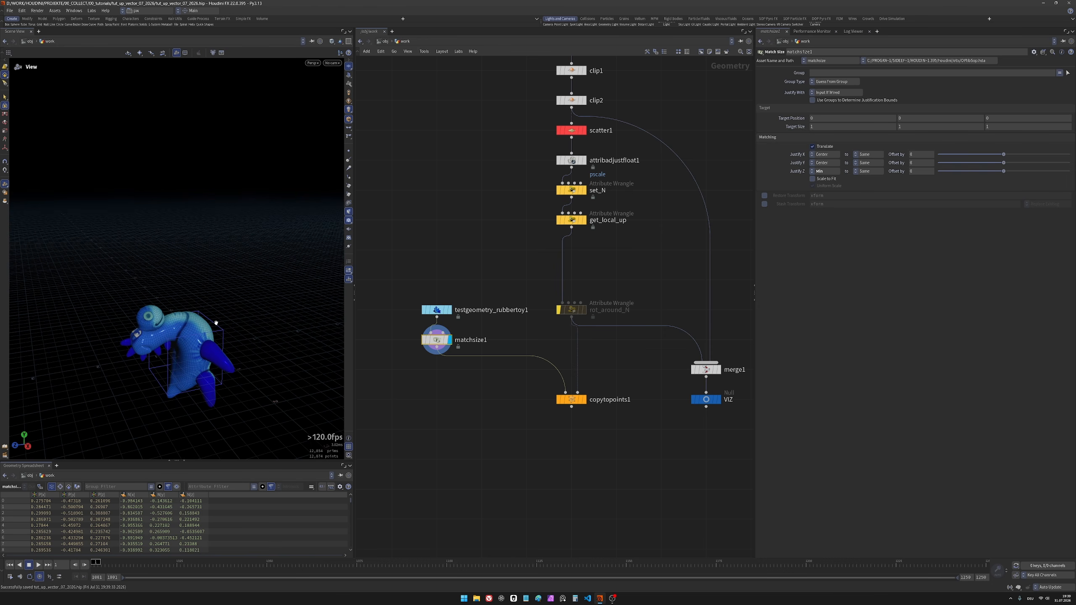
{"action": "left_click_drag", "start_coordinate": [206, 363], "coordinate": [186, 330]}
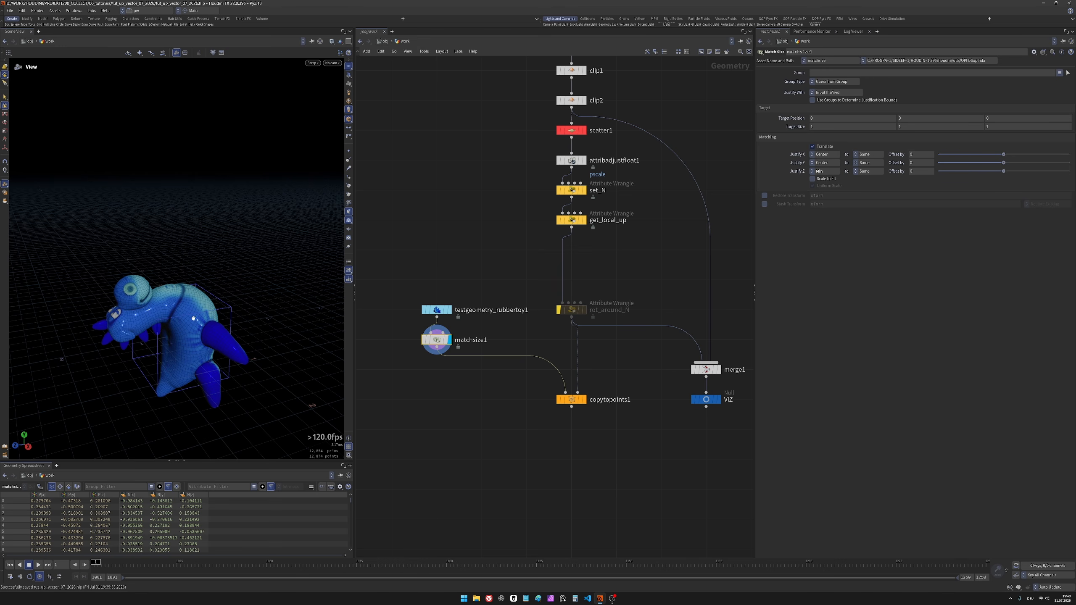
{"action": "left_click_drag", "start_coordinate": [193, 318], "coordinate": [184, 347]}
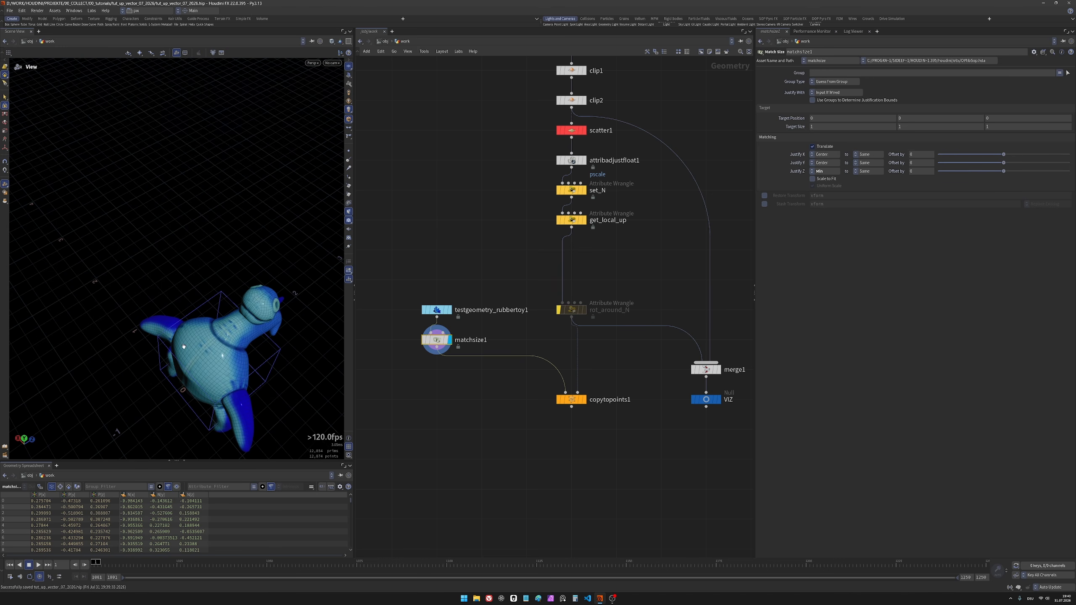
{"action": "left_click_drag", "start_coordinate": [204, 233], "coordinate": [224, 301]}
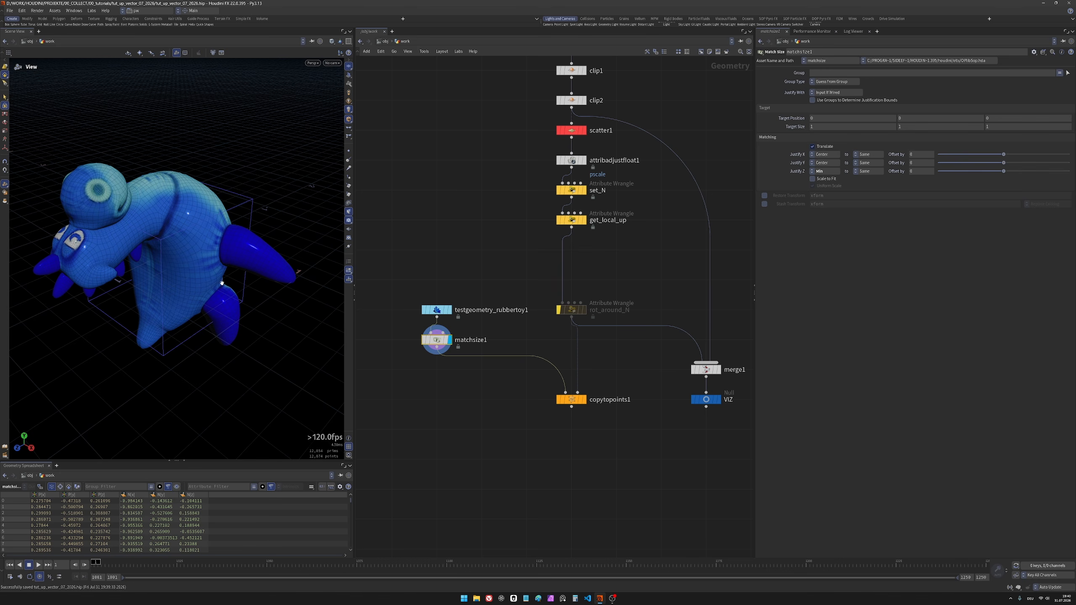
{"action": "right_click_drag", "start_coordinate": [225, 259], "coordinate": [205, 296]}
{"action": "middle_click_drag", "start_coordinate": [206, 297], "coordinate": [181, 293]}
{"action": "right_click_drag", "start_coordinate": [181, 292], "coordinate": [193, 263]}
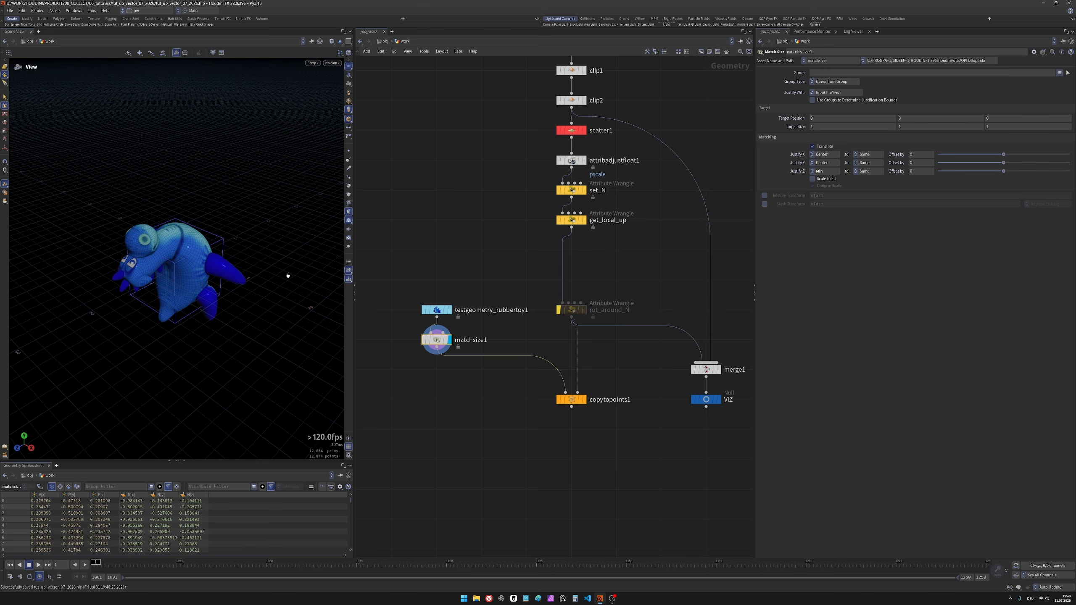
Step: Display copytopoints1 again and examine how the copied toys are oriented
{"action": "middle_click_drag", "start_coordinate": [514, 221], "coordinate": [490, 291]}
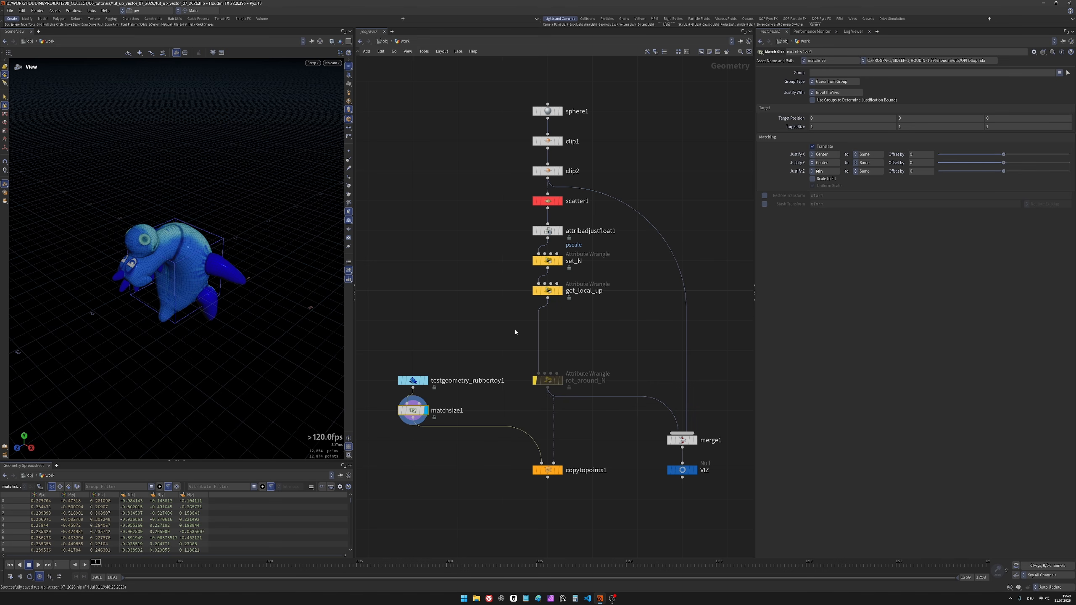
{"action": "left_click", "coordinate": [548, 470]}
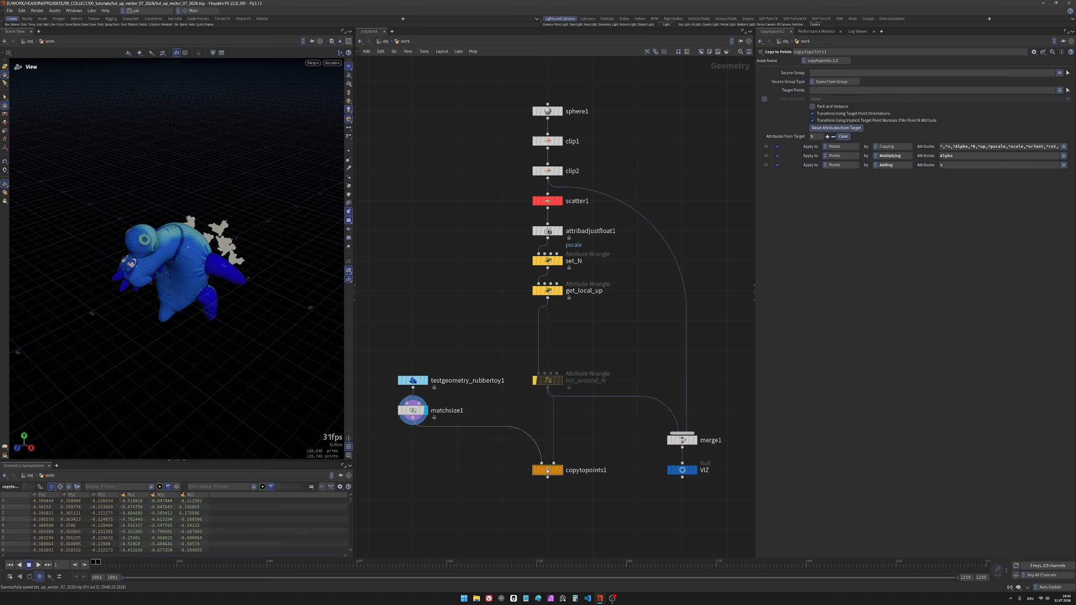
{"action": "left_click", "coordinate": [560, 471]}
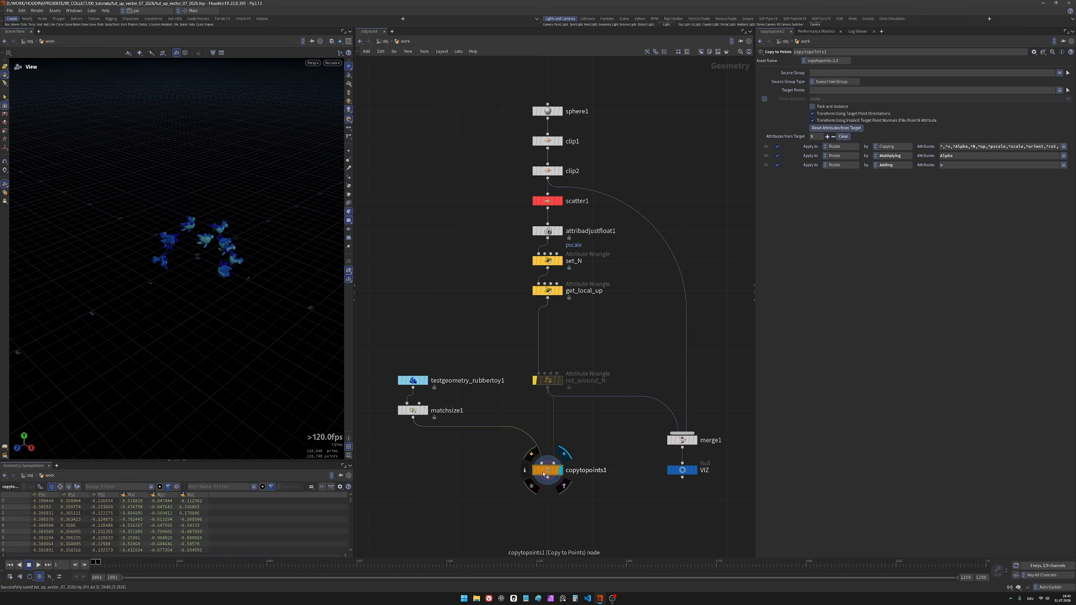
{"action": "scroll", "coordinate": [213, 228], "scroll_direction": "up", "scroll_amount": 5}
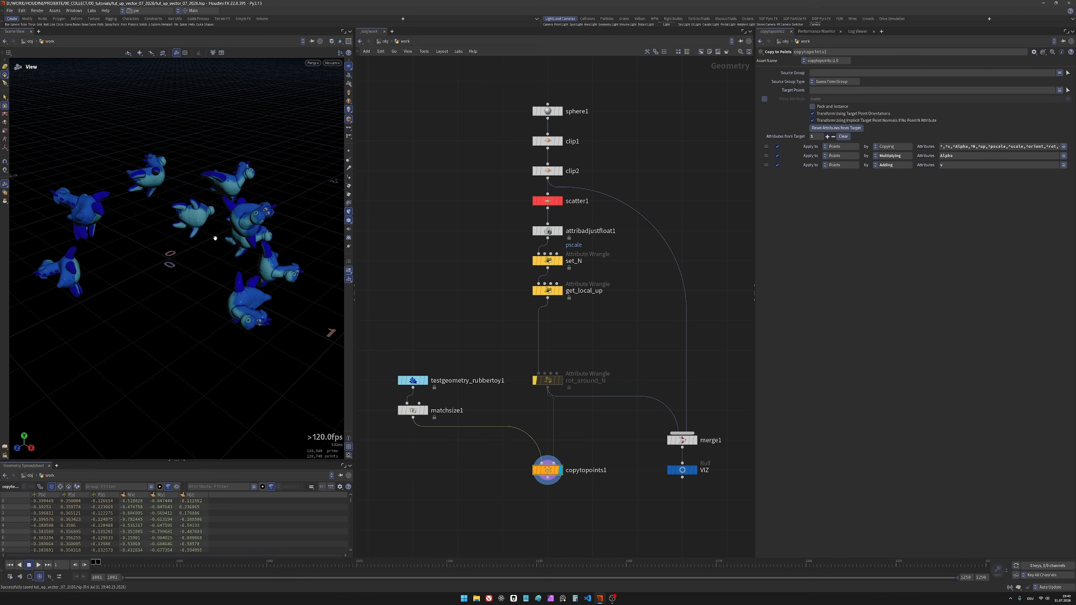
{"action": "left_click_drag", "start_coordinate": [198, 211], "coordinate": [191, 223]}
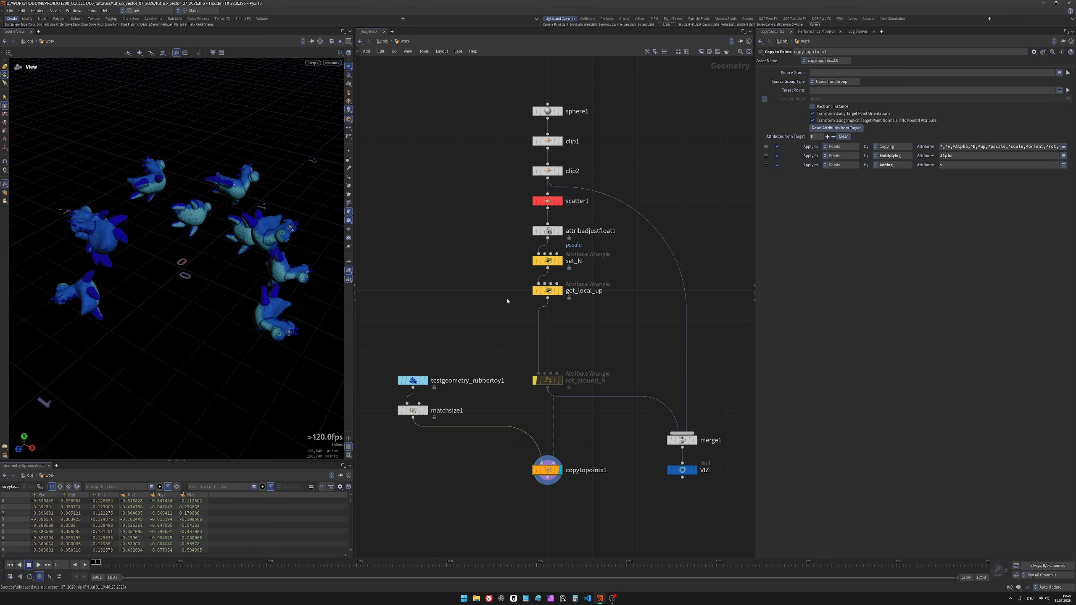
Step: Bypass get_local_up to examine the toys without local up vectors, and re-enable the wrangle
{"action": "left_click", "coordinate": [536, 292]}
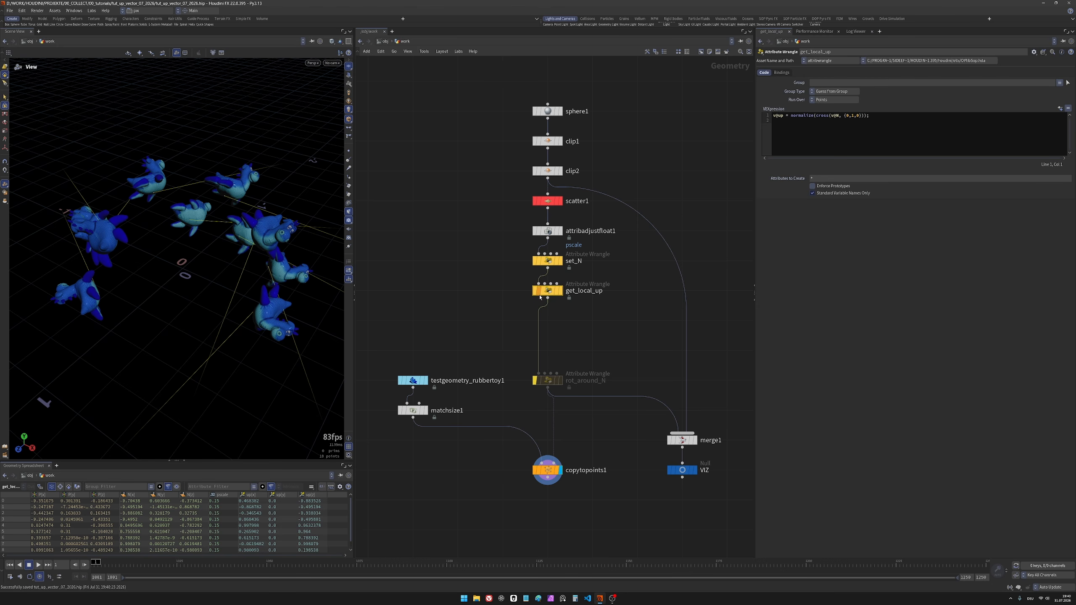
{"action": "left_click", "coordinate": [535, 293]}
{"action": "left_click_drag", "start_coordinate": [172, 226], "coordinate": [237, 263]}
{"action": "left_click", "coordinate": [535, 290]}
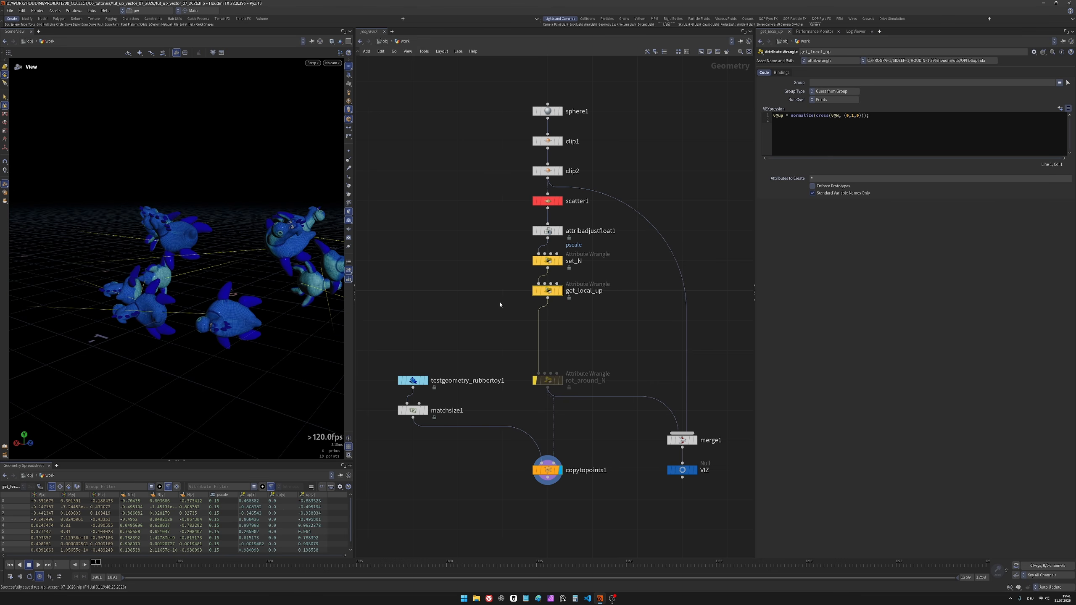
Step: Re-enable the bypassed rot_around_N wrangle and review its quaternion rotation code with the Angle parameter
{"action": "middle_click_drag", "start_coordinate": [506, 358], "coordinate": [483, 300]}
{"action": "left_click", "coordinate": [527, 323]}
{"action": "left_click", "coordinate": [512, 323]}
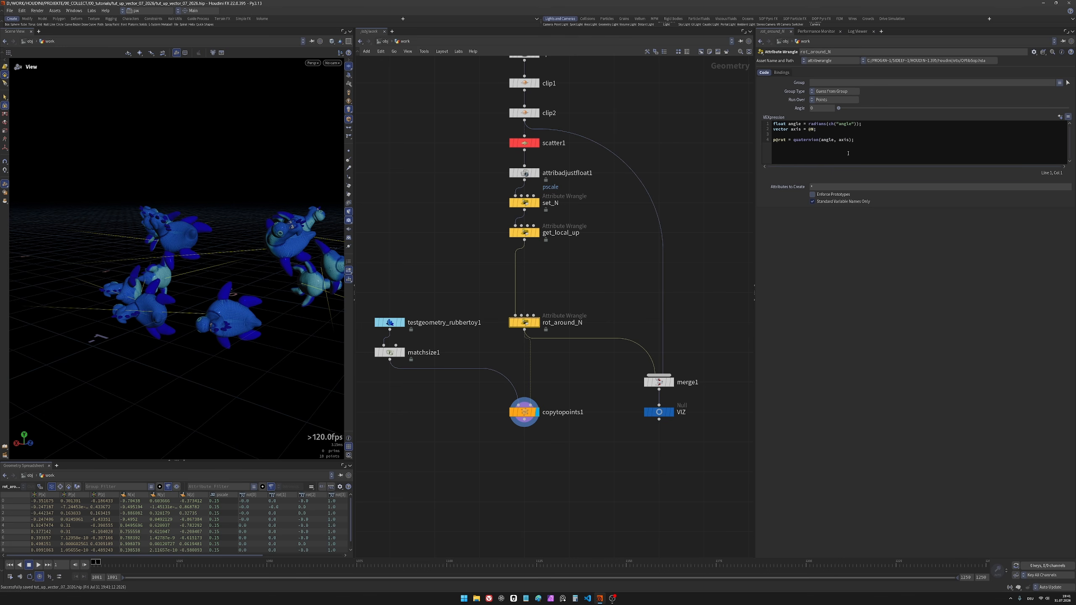
{"action": "left_click", "coordinate": [868, 153]}
{"action": "middle_click_drag", "start_coordinate": [833, 109], "coordinate": [508, 167]}
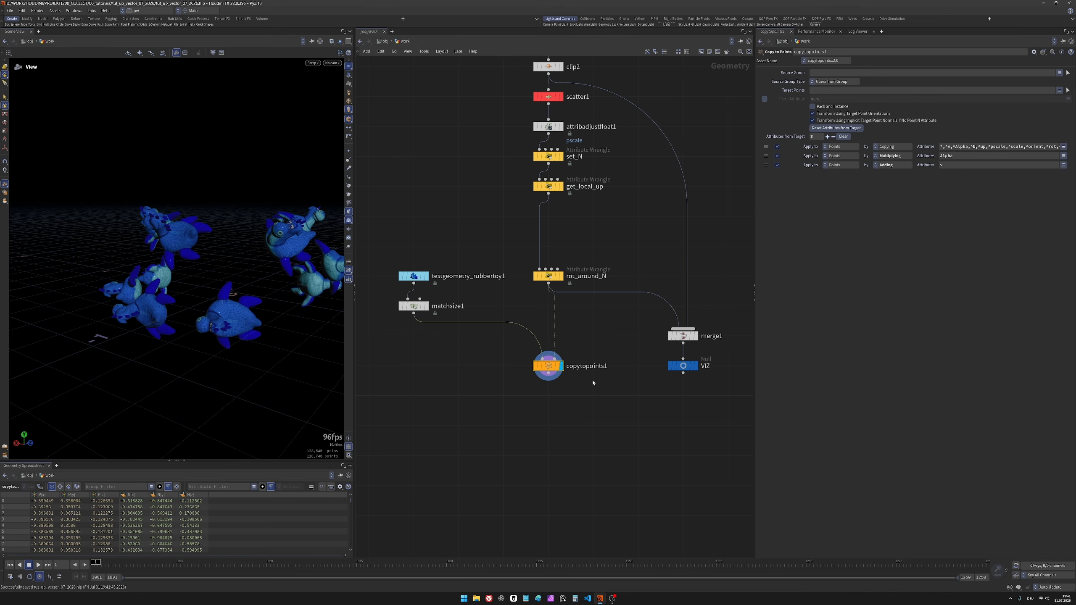
Step: Inspect the copied toys and switch the display to the VIZ null to show the clipped sphere
{"action": "left_click_drag", "start_coordinate": [254, 267], "coordinate": [231, 281]}
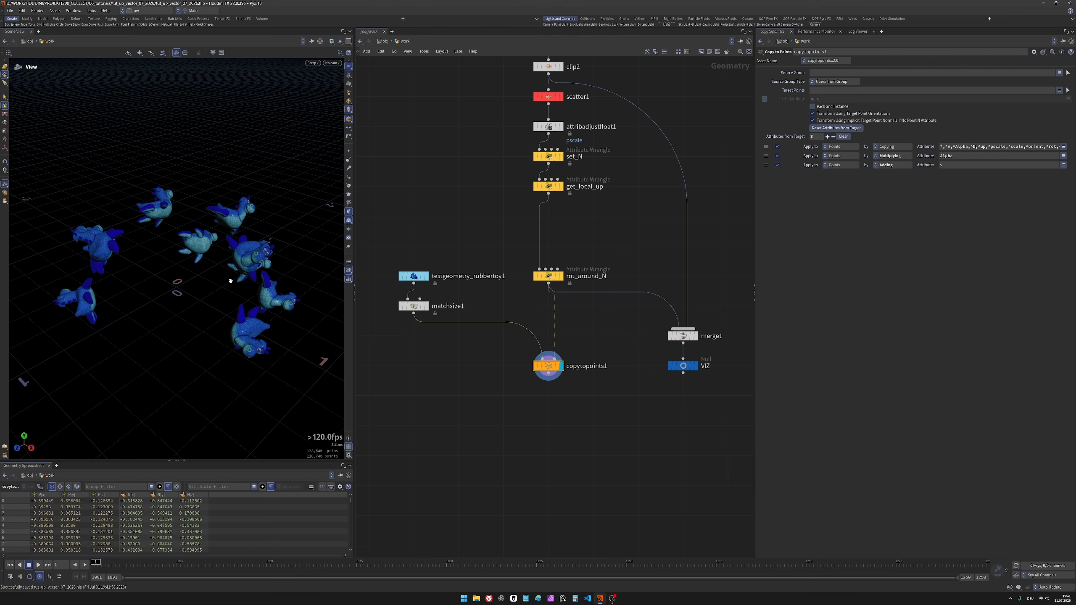
{"action": "scroll", "coordinate": [441, 233], "scroll_direction": "down", "scroll_amount": 2}
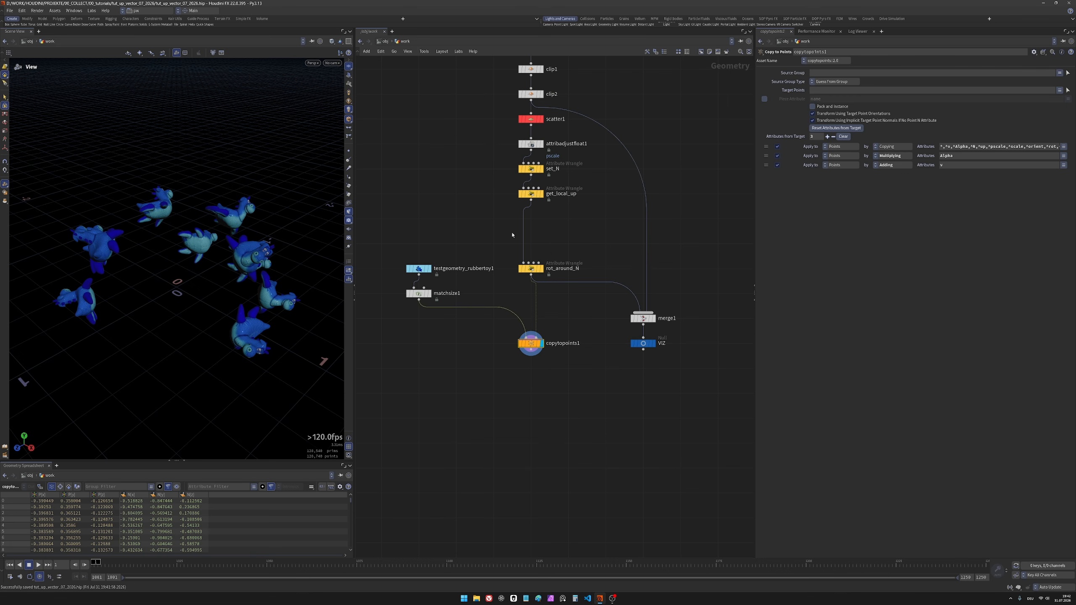
{"action": "left_click", "coordinate": [653, 344]}
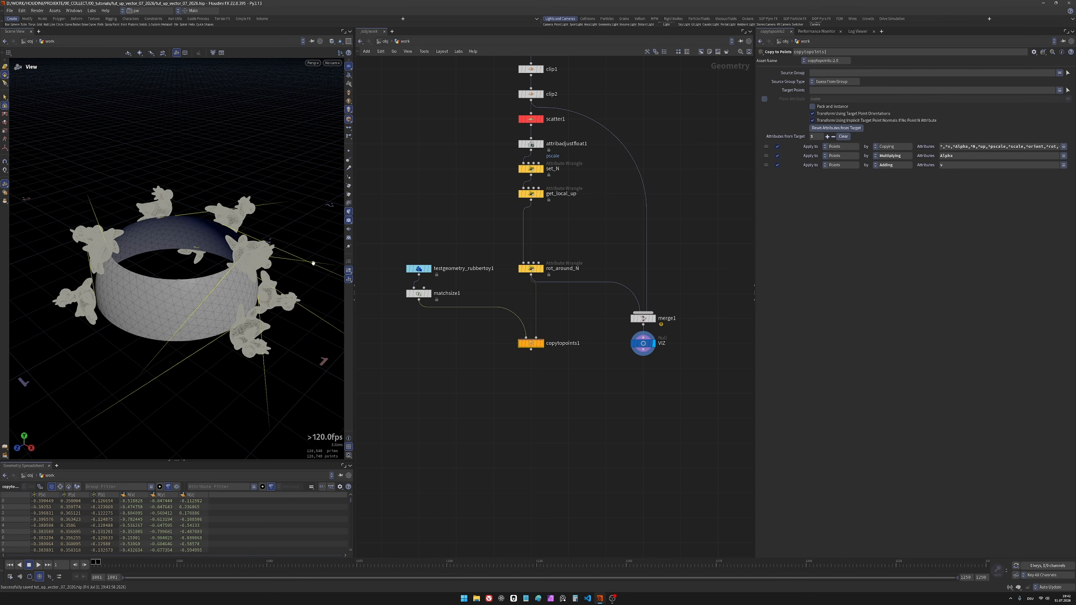
Step: Examine the toys' orientation around the clipped sphere from several angles and distances, and save the scene
{"action": "mouse_move", "coordinate": [210, 289]}
{"action": "left_mouse_down"}
{"action": "mouse_move", "coordinate": [225, 266]}
{"action": "mouse_move", "coordinate": [215, 284]}
{"action": "left_mouse_up"}
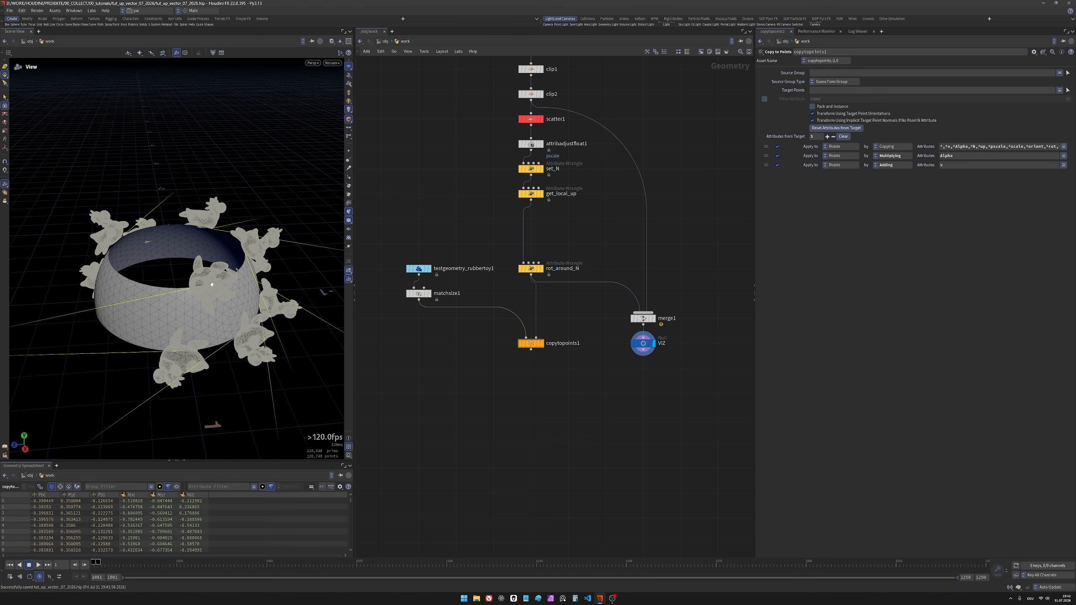
{"action": "mouse_move", "coordinate": [212, 284]}
{"action": "left_mouse_down"}
{"action": "mouse_move", "coordinate": [192, 292]}
{"action": "mouse_move", "coordinate": [197, 270]}
{"action": "left_mouse_up"}
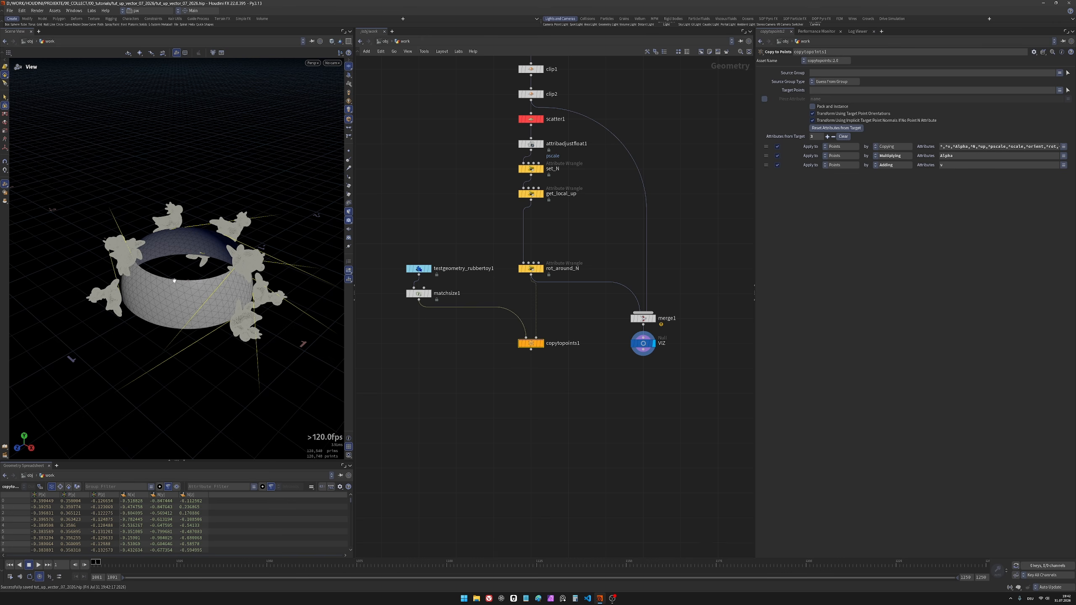
{"action": "mouse_move", "coordinate": [193, 294]}
{"action": "left_mouse_down"}
{"action": "mouse_move", "coordinate": [183, 224]}
{"action": "mouse_move", "coordinate": [182, 279]}
{"action": "left_mouse_up"}
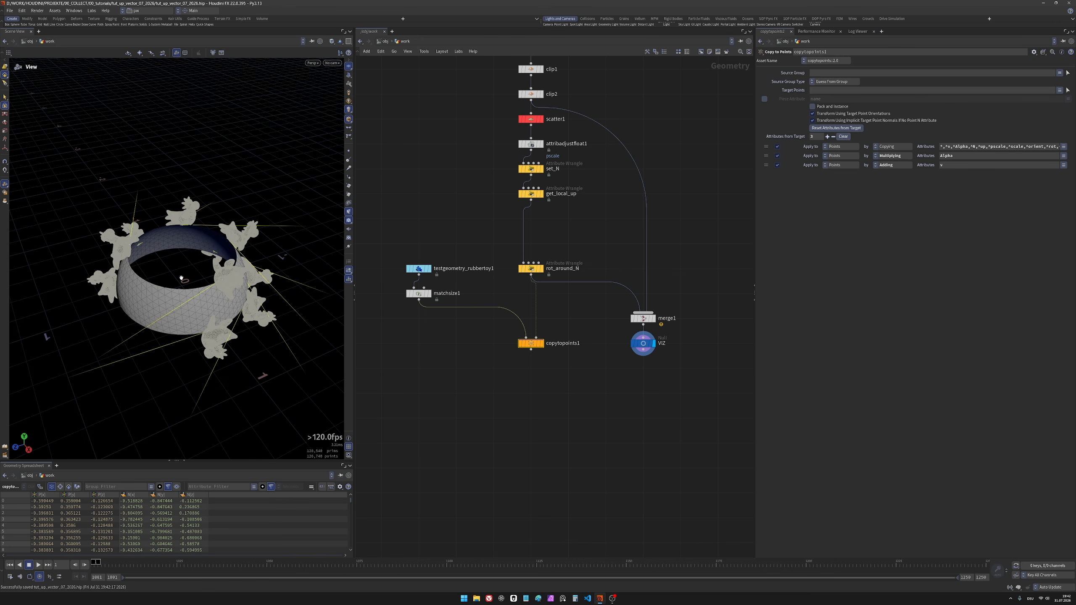
{"action": "mouse_move", "coordinate": [183, 280]}
{"action": "right_mouse_down"}
{"action": "mouse_move", "coordinate": [232, 224]}
{"action": "mouse_move", "coordinate": [179, 276]}
{"action": "right_mouse_up"}
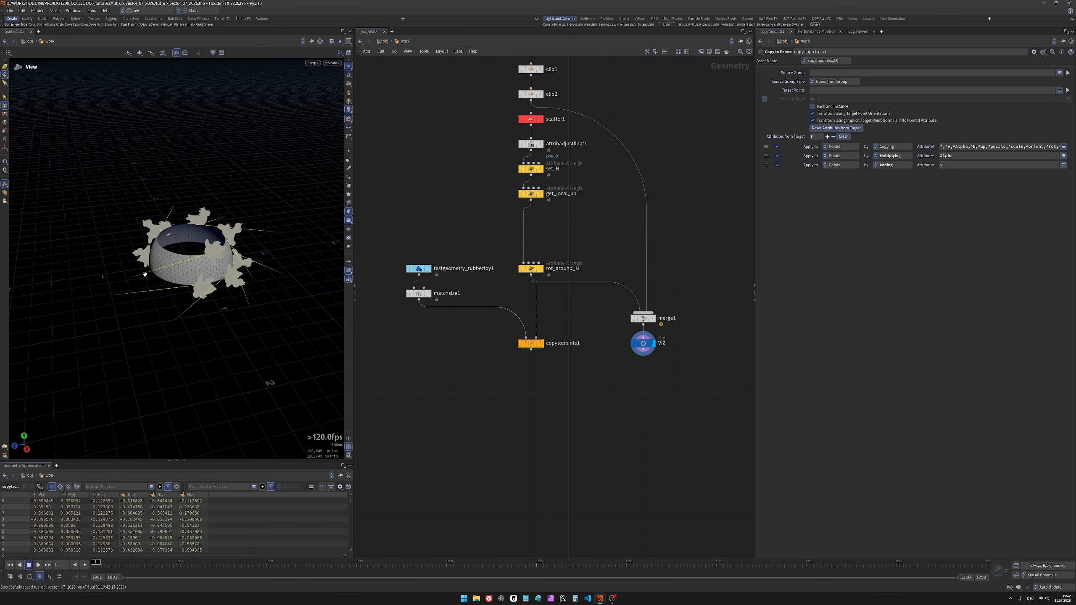
{"action": "right_click_drag", "start_coordinate": [210, 233], "coordinate": [224, 217]}
{"action": "left_click_drag", "start_coordinate": [224, 216], "coordinate": [186, 235]}
{"action": "right_click_drag", "start_coordinate": [186, 236], "coordinate": [197, 217]}
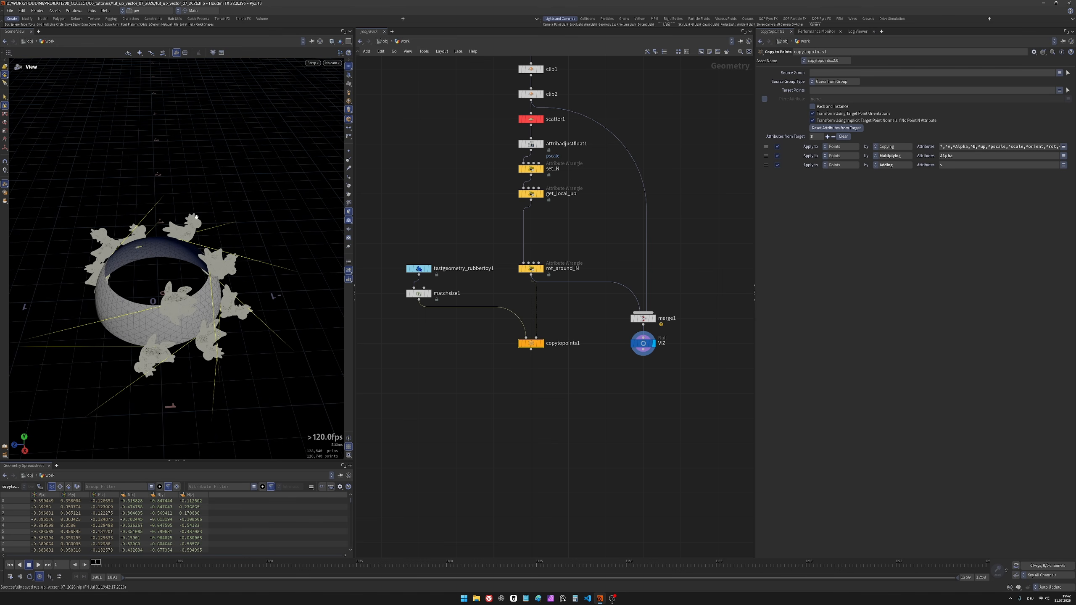
{"action": "left_click_drag", "start_coordinate": [203, 240], "coordinate": [216, 216]}
{"action": "right_click_drag", "start_coordinate": [216, 216], "coordinate": [186, 258]}
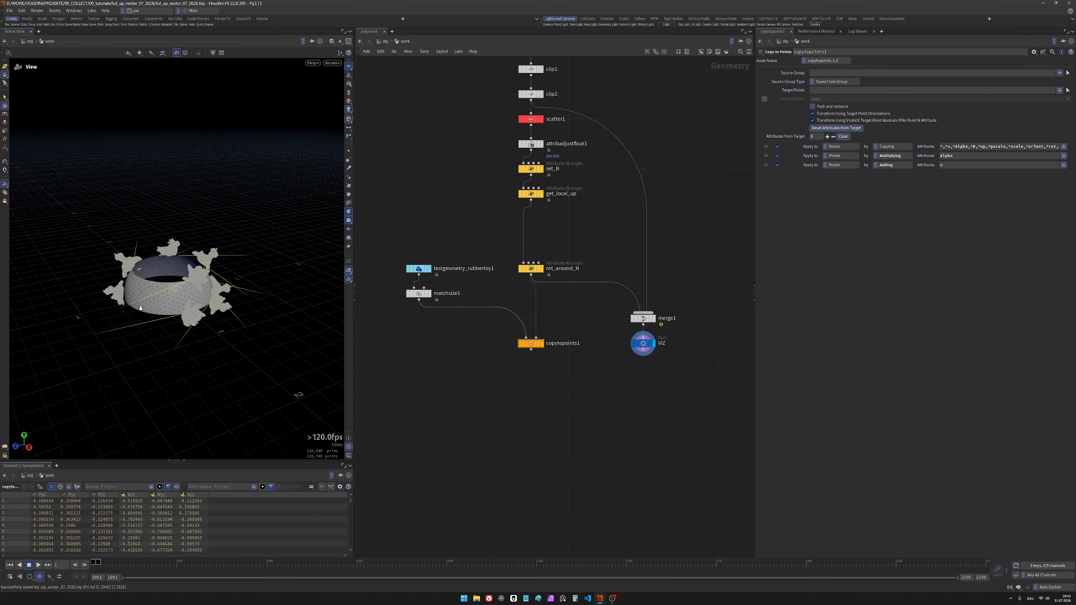
{"action": "left_click_drag", "start_coordinate": [186, 259], "coordinate": [166, 287]}
{"action": "right_click_drag", "start_coordinate": [166, 287], "coordinate": [181, 263]}
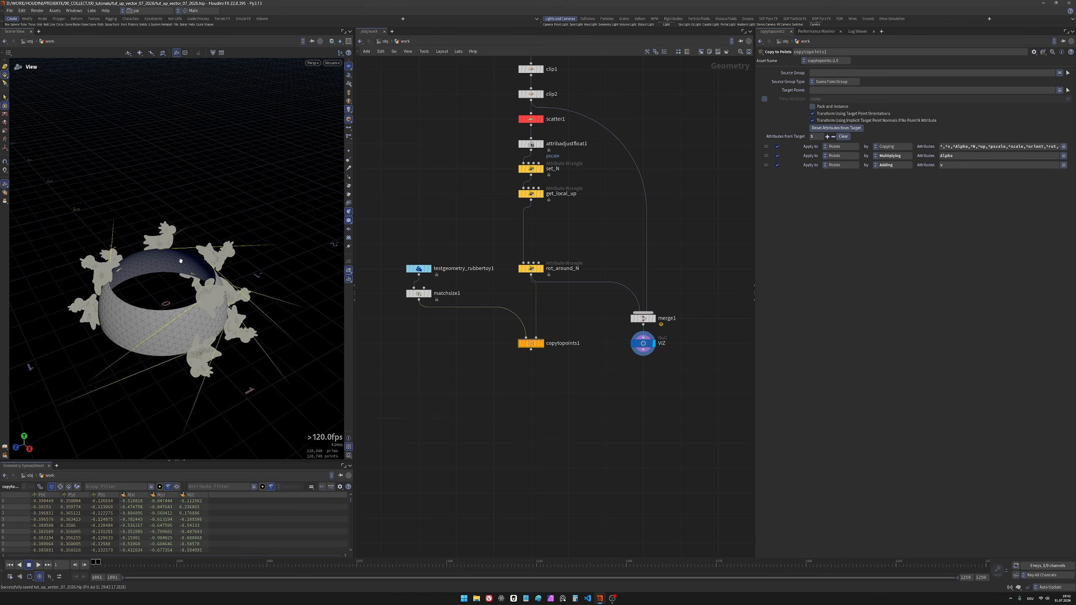
{"action": "left_click_drag", "start_coordinate": [182, 265], "coordinate": [174, 261]}
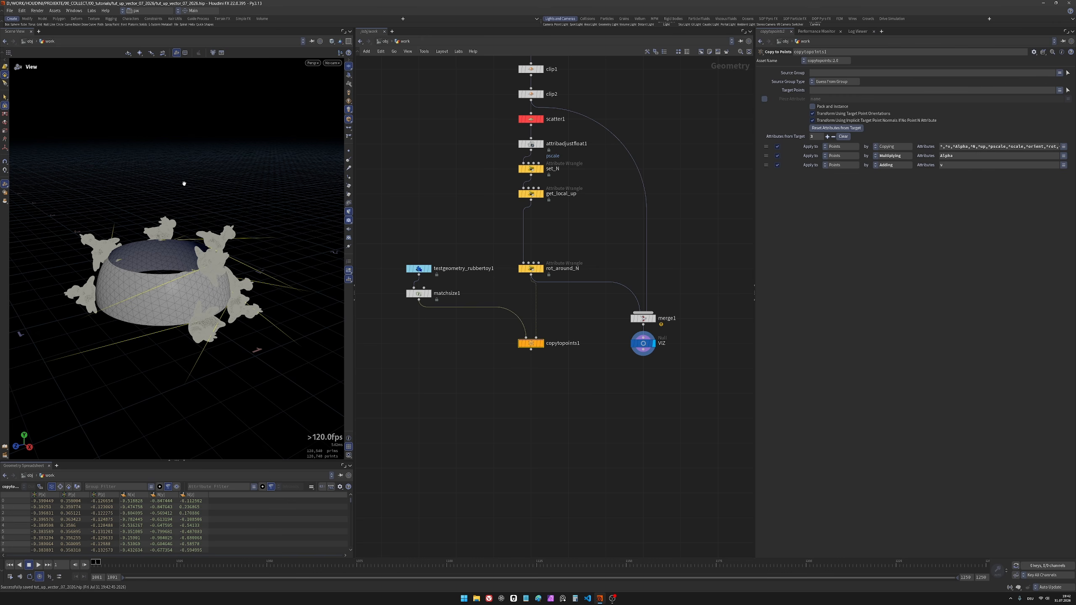
{"action": "left_click_drag", "start_coordinate": [183, 207], "coordinate": [180, 233]}
{"action": "right_click_drag", "start_coordinate": [222, 236], "coordinate": [178, 252]}
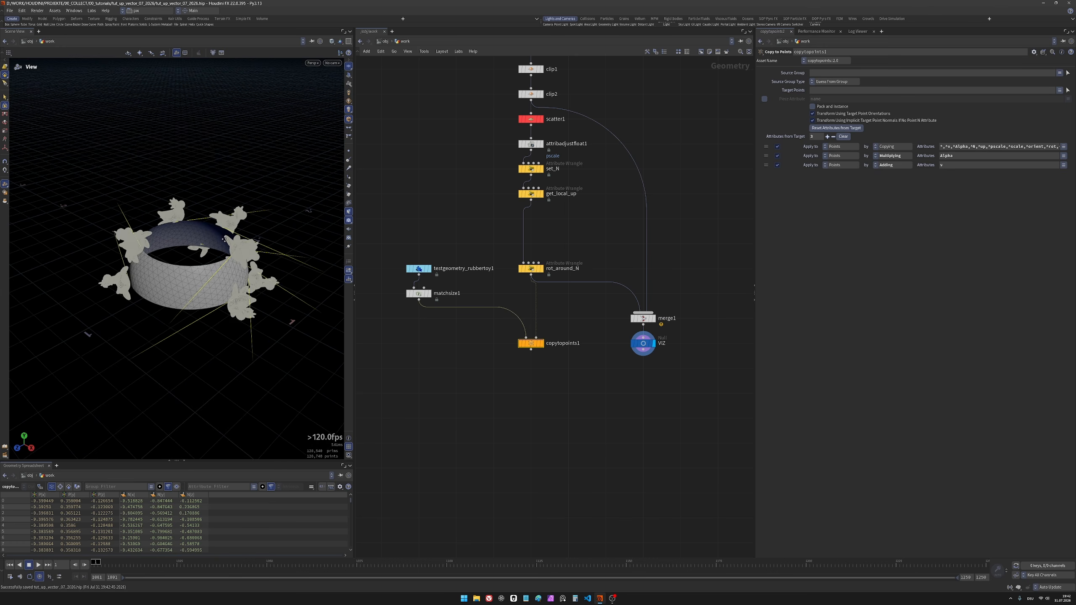
{"action": "left_click_drag", "start_coordinate": [224, 239], "coordinate": [199, 225]}
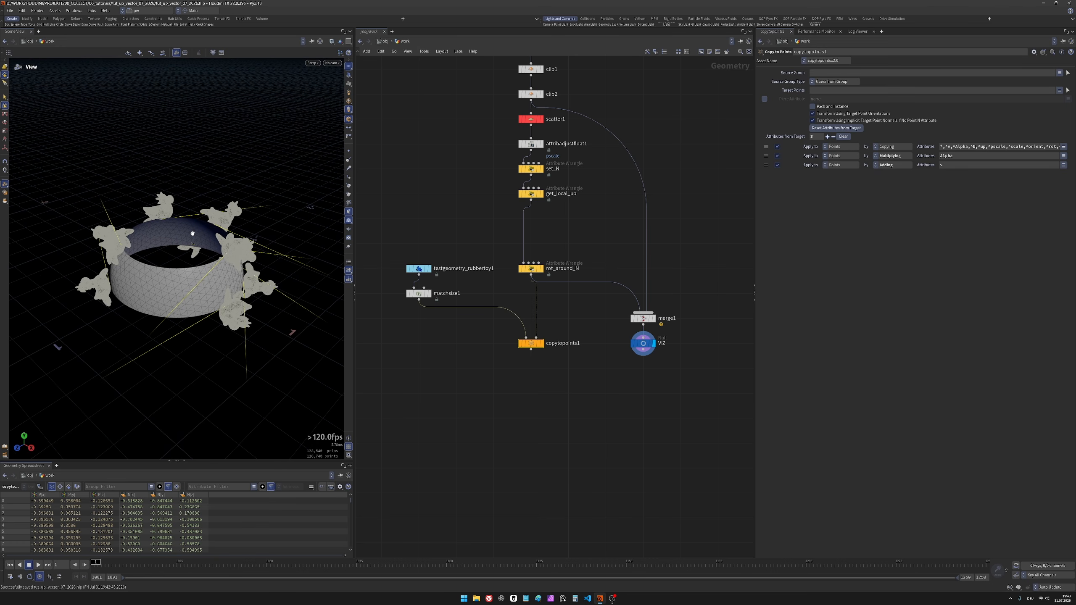
{"action": "key", "text": "ctrl+s"}
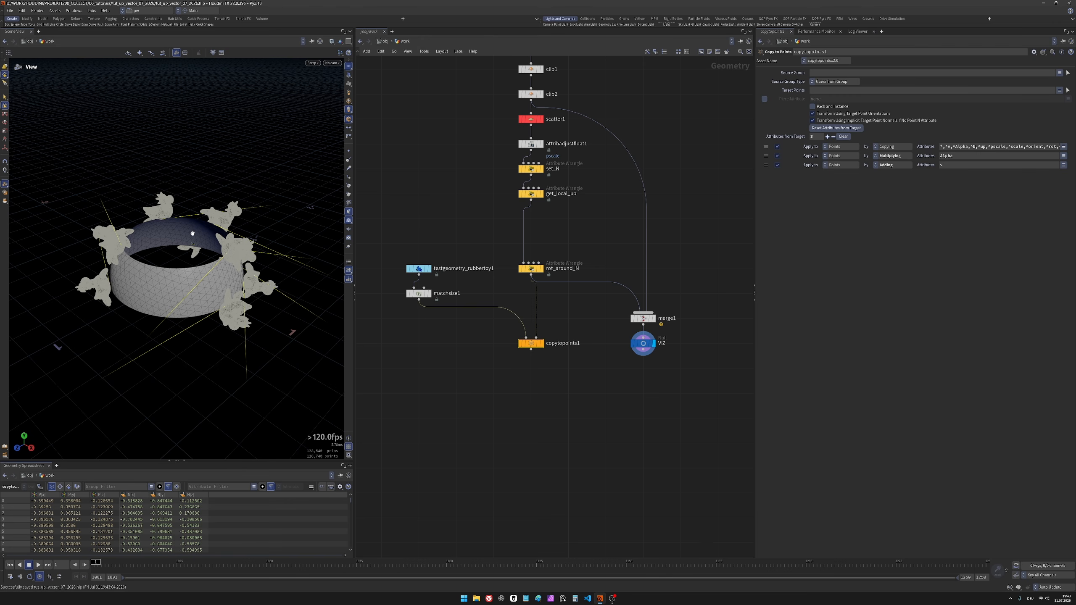